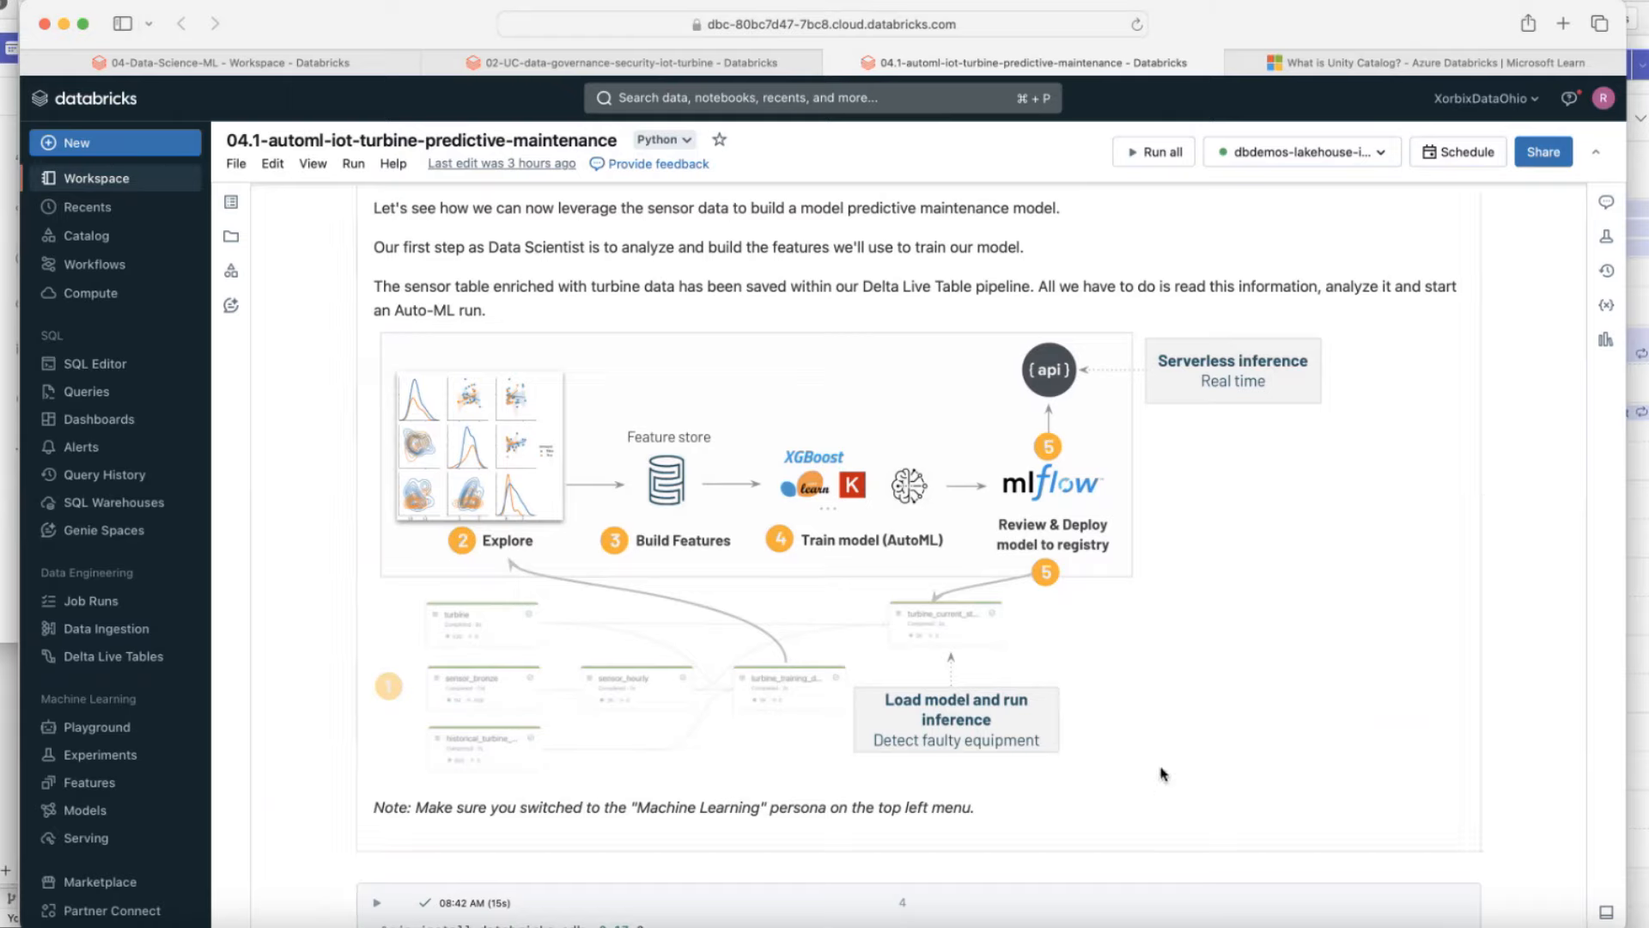
# Run the cell under Data exploration and analysis that displays the turbine_training_dataset_ml table.
pyautogui.scroll(-3, 1162, 773)
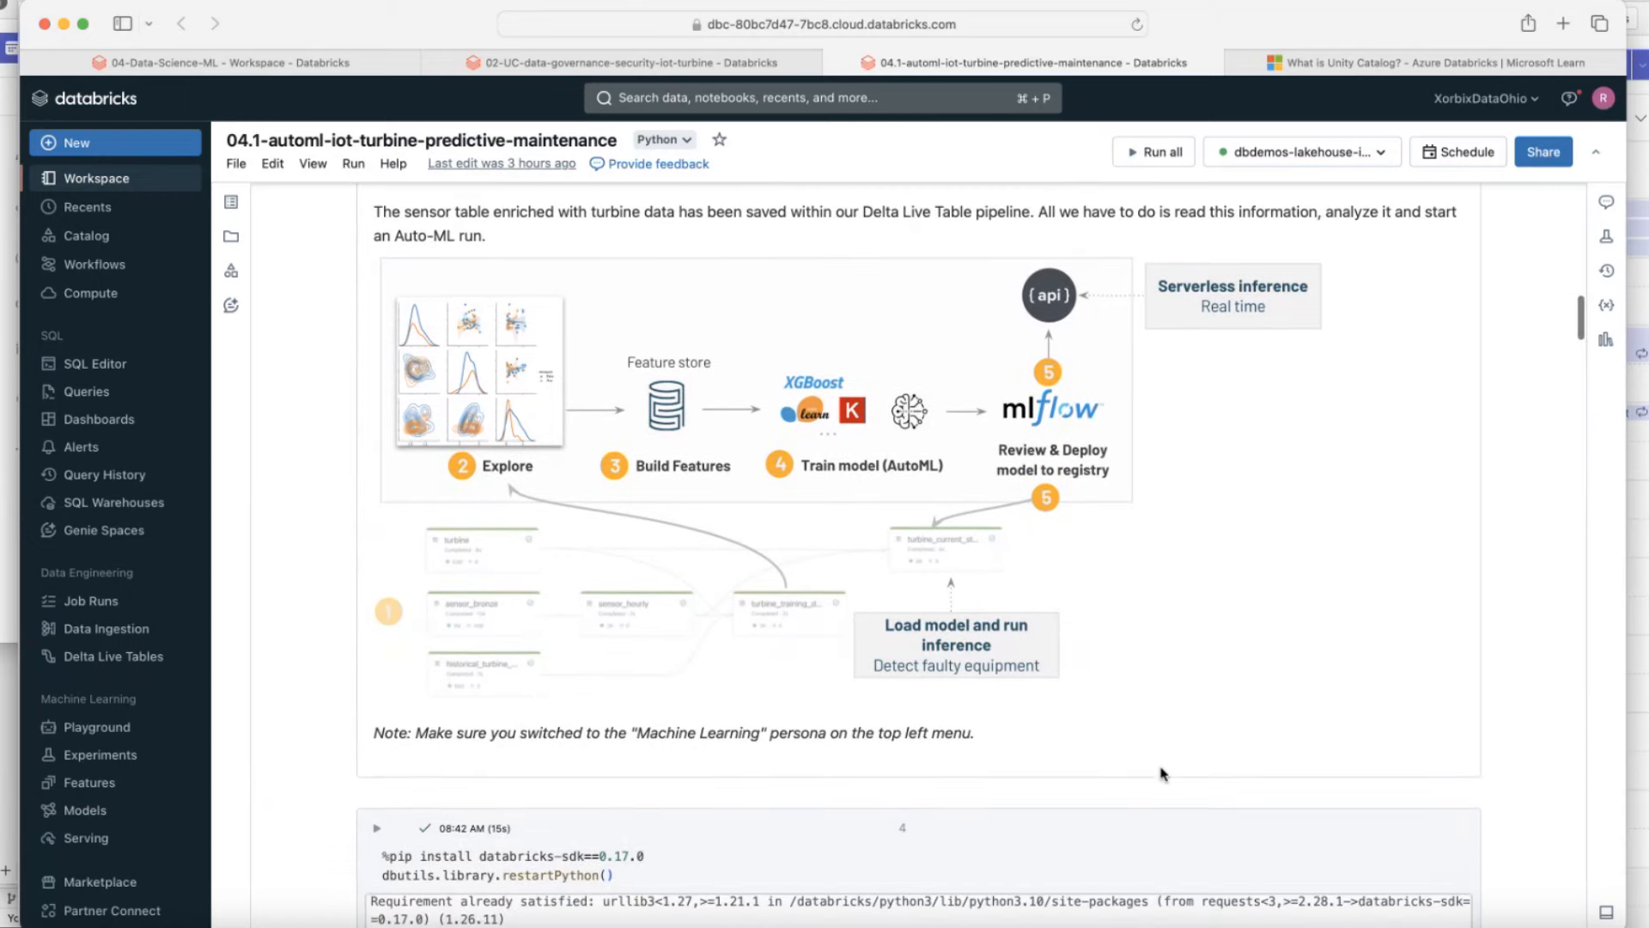
pyautogui.scroll(-10, 1162, 773)
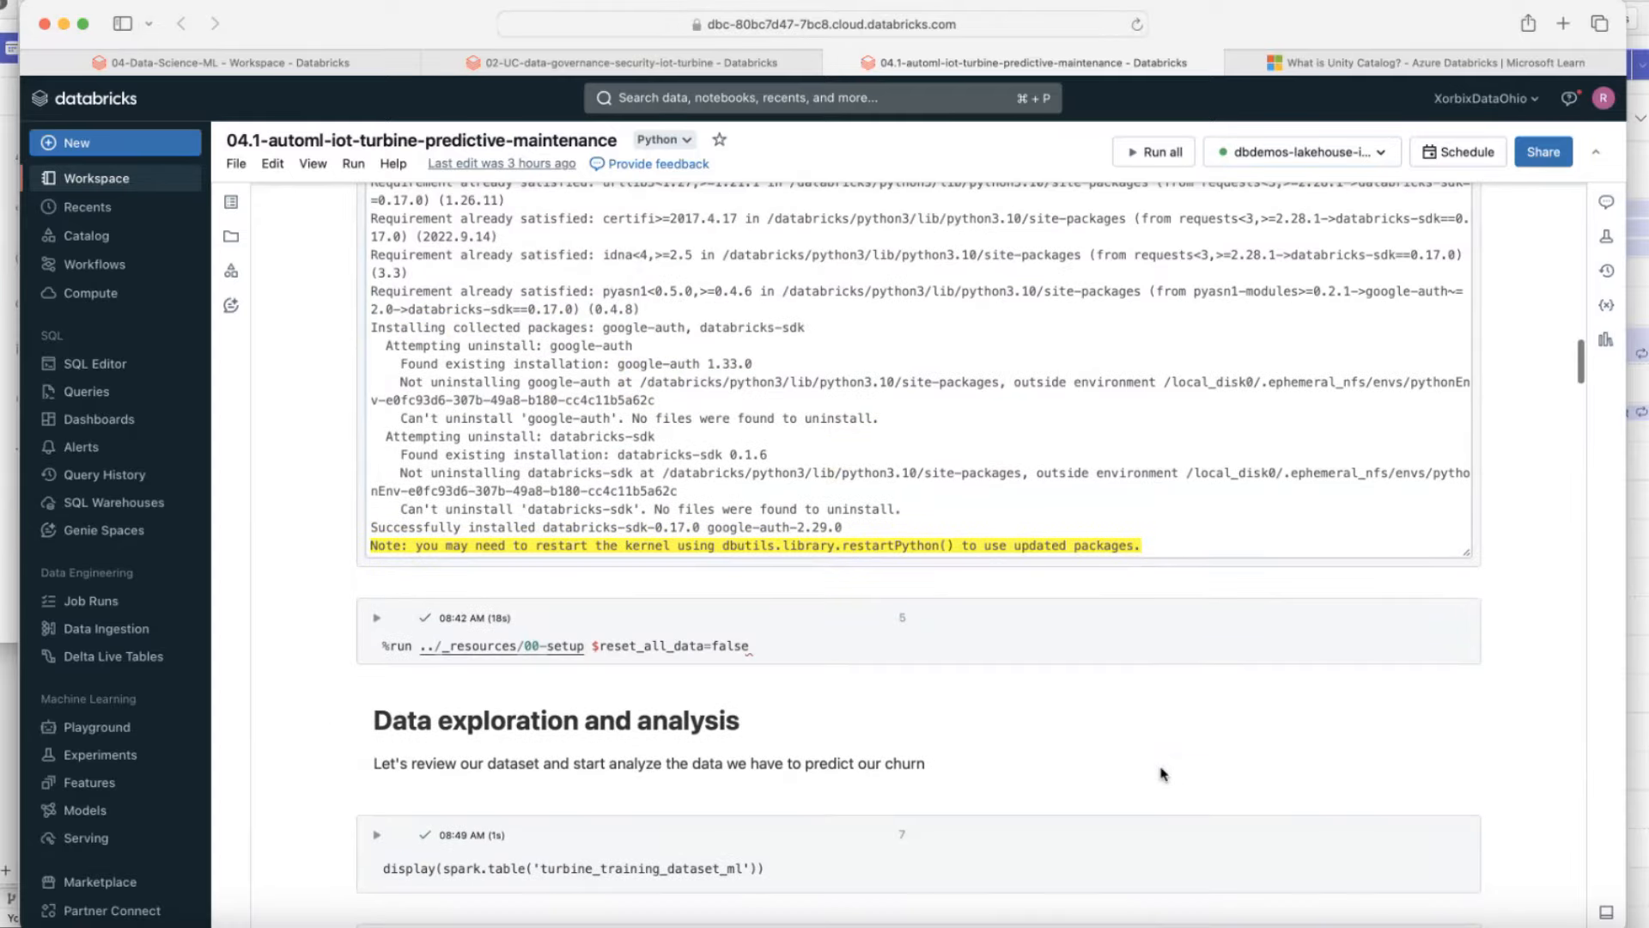
pyautogui.scroll(-5, 892, 702)
pyautogui.scroll(-4, 891, 702)
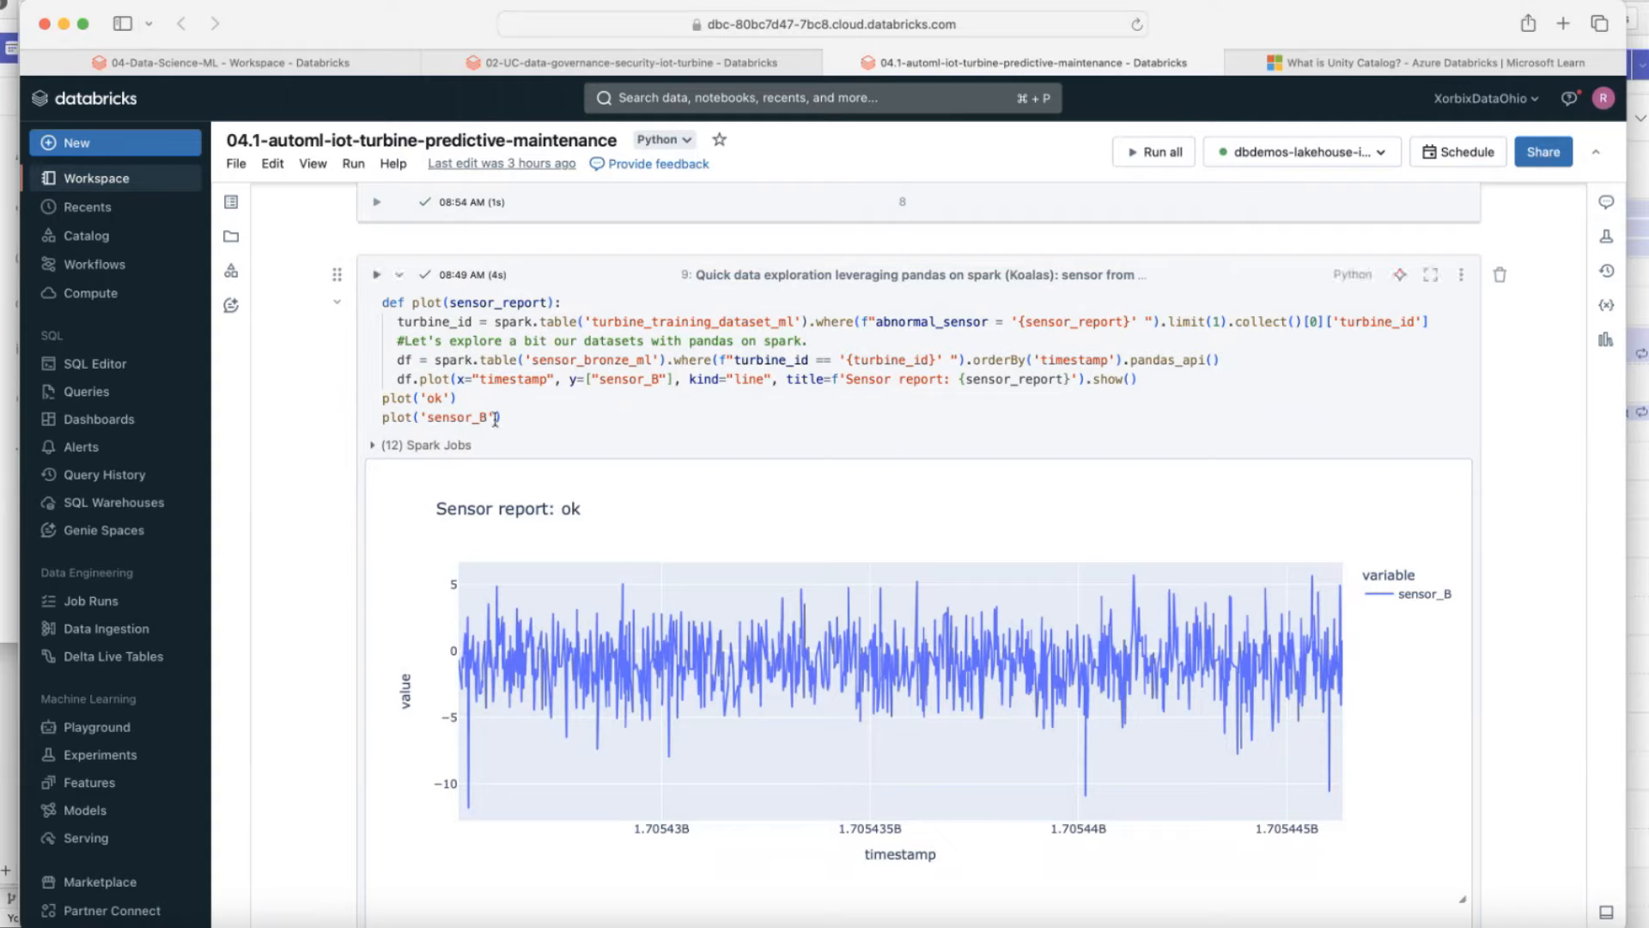
pyautogui.click(432, 399)
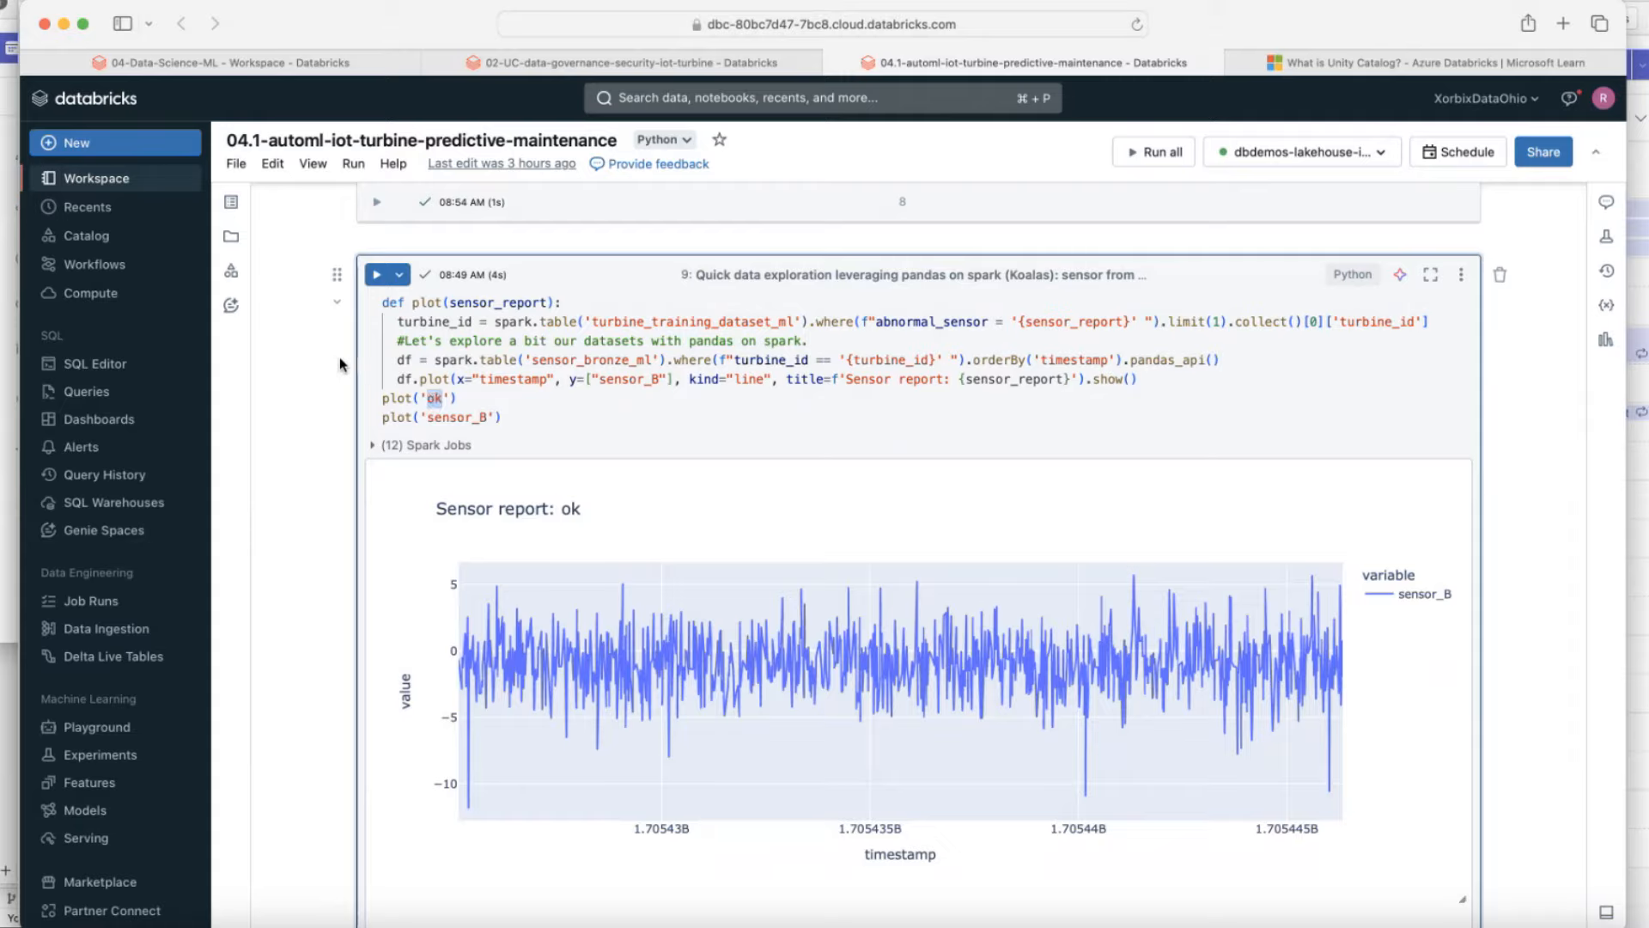
pyautogui.scroll(3, 425, 369)
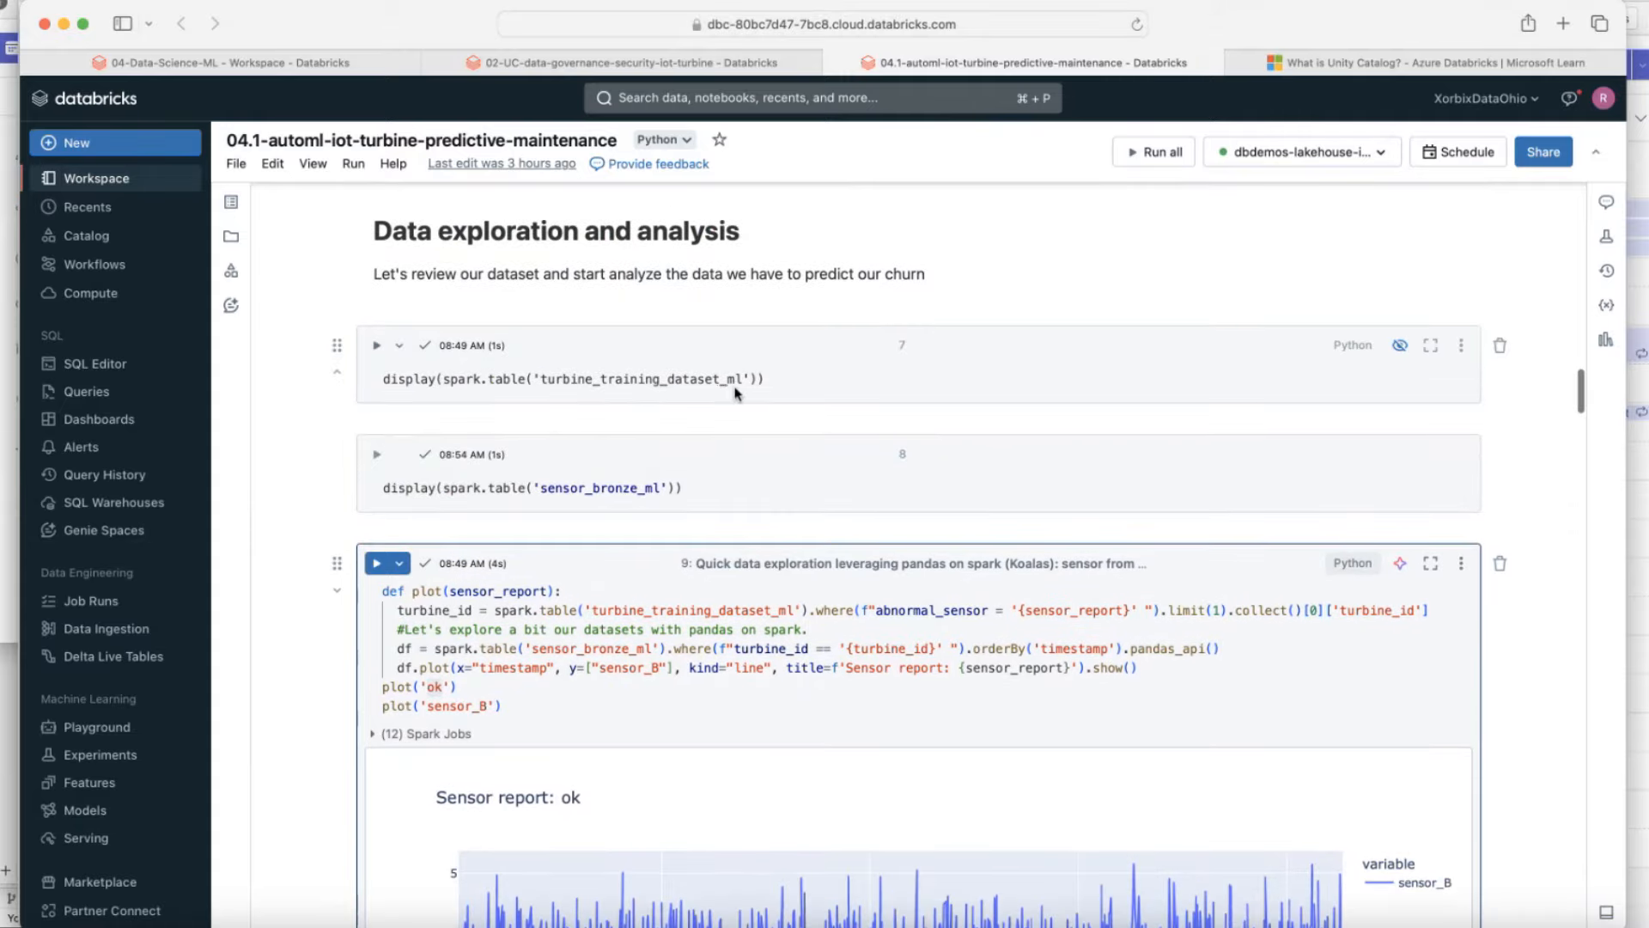
pyautogui.click(667, 381)
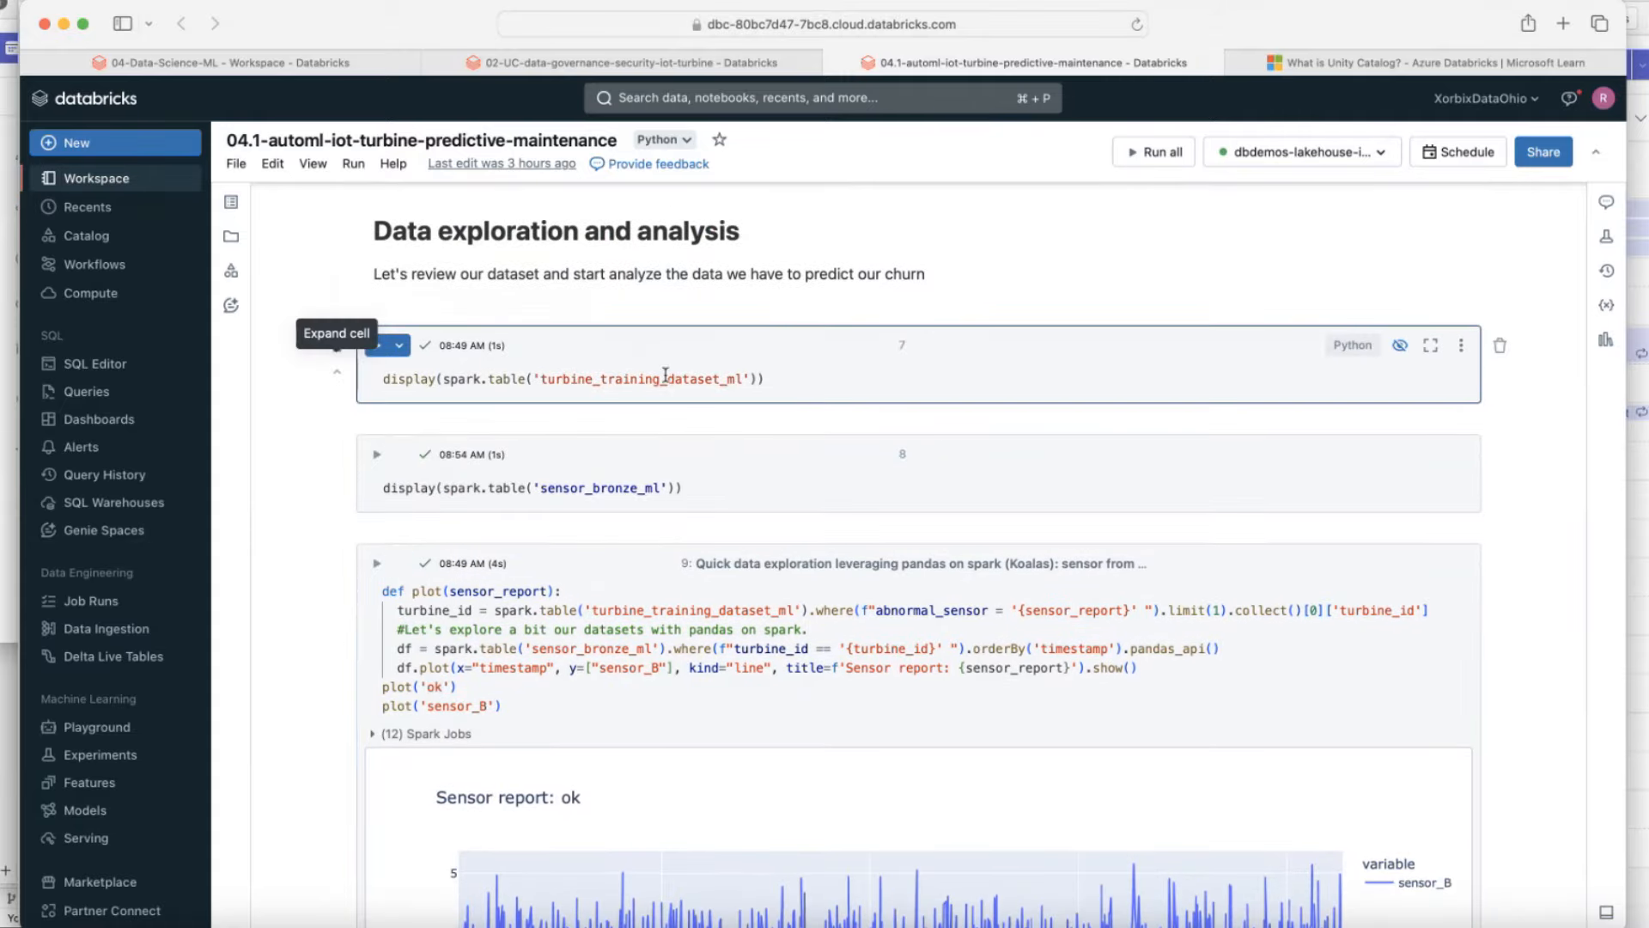
pyautogui.hotkey('shift', 'Return')
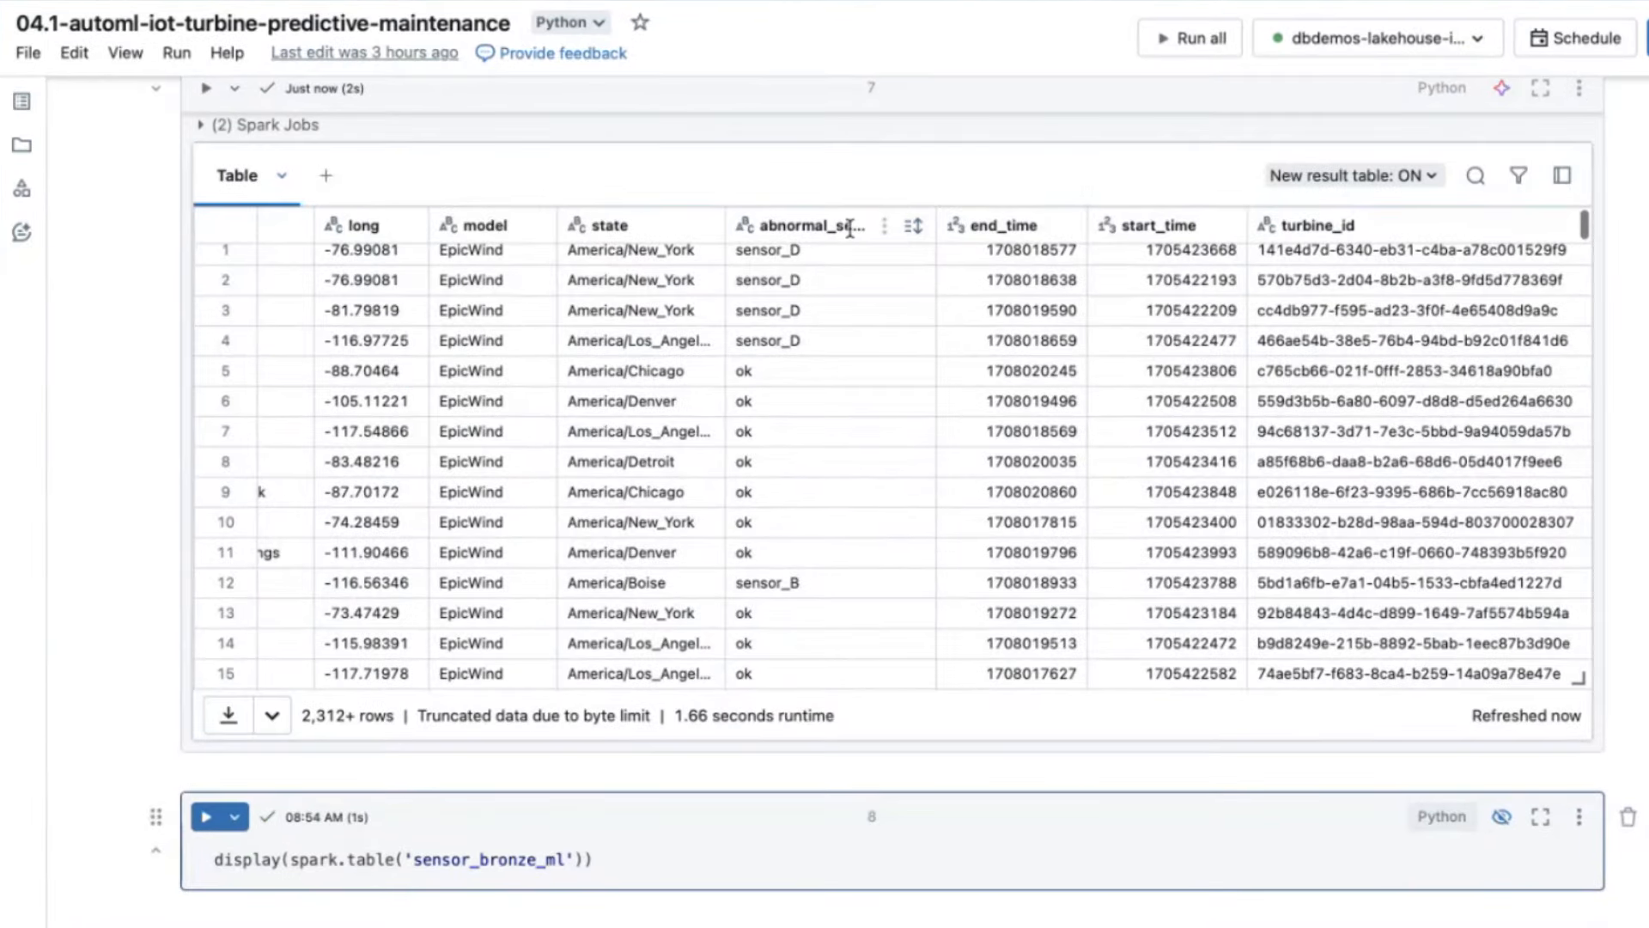
# Examine the abnormal_sensor column of the training dataset, comparing rows marked ok with rows naming a faulty sensor.
pyautogui.scroll(1, 828, 379)
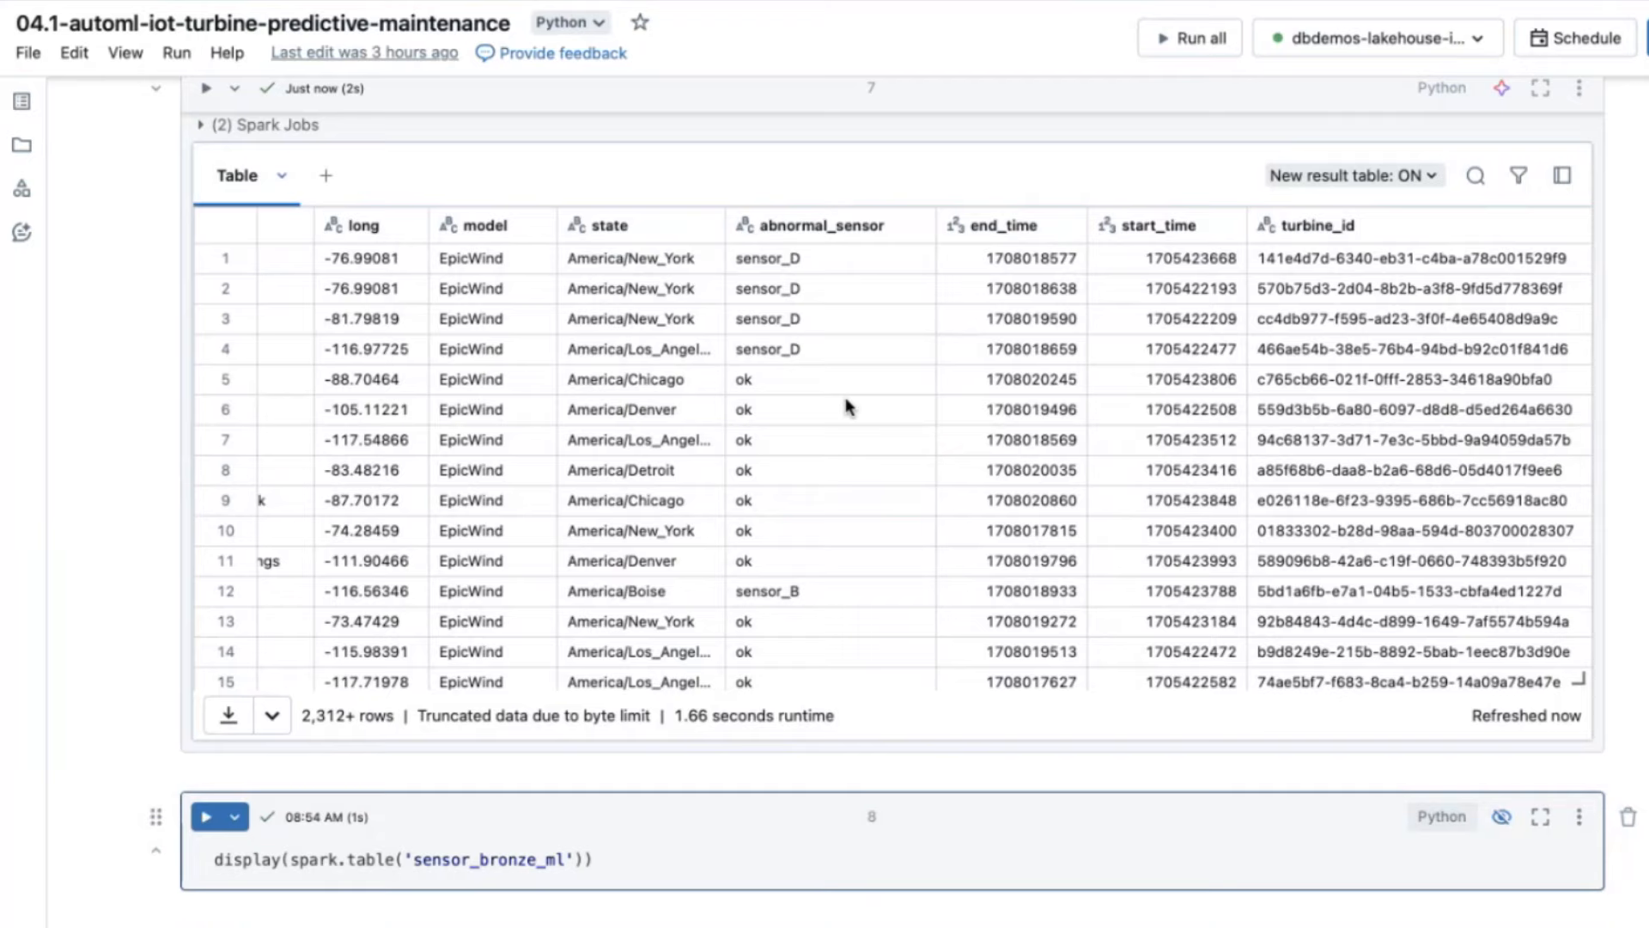
pyautogui.click(745, 412)
pyautogui.doubleClick(744, 411)
pyautogui.click(780, 347)
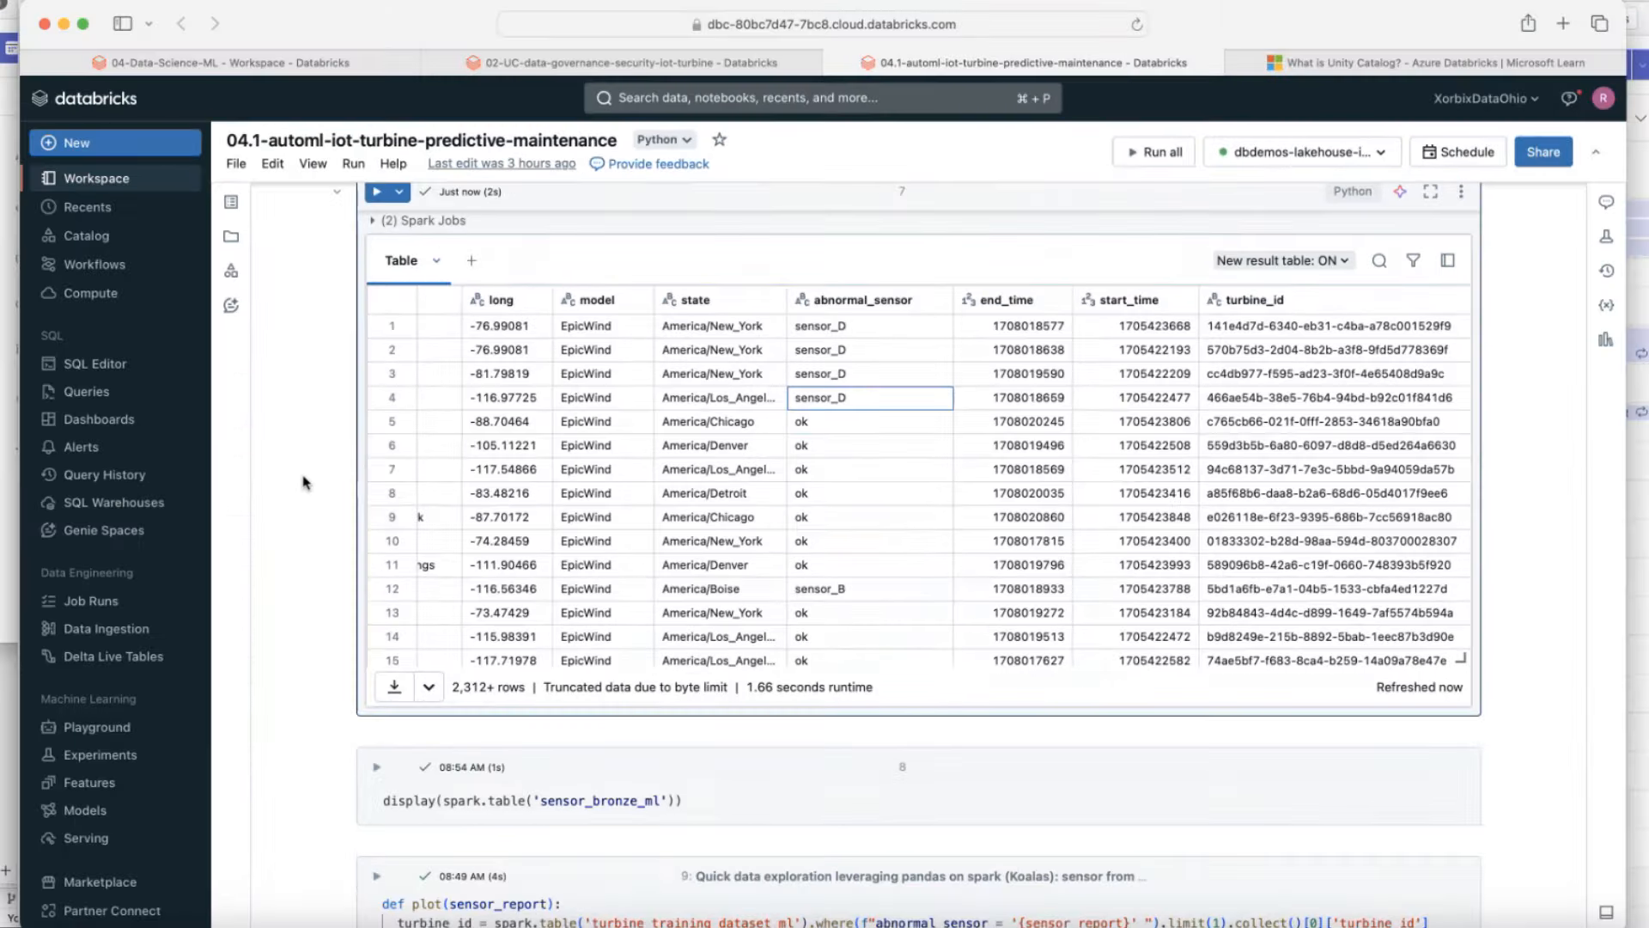
# Examine the plot function's code: the turbine_id lookup, the sensor_bronze_ml filter, the pandas_api conversion, and the calls for 'ok' and 'sensor_B'.
pyautogui.scroll(-8, 112, 455)
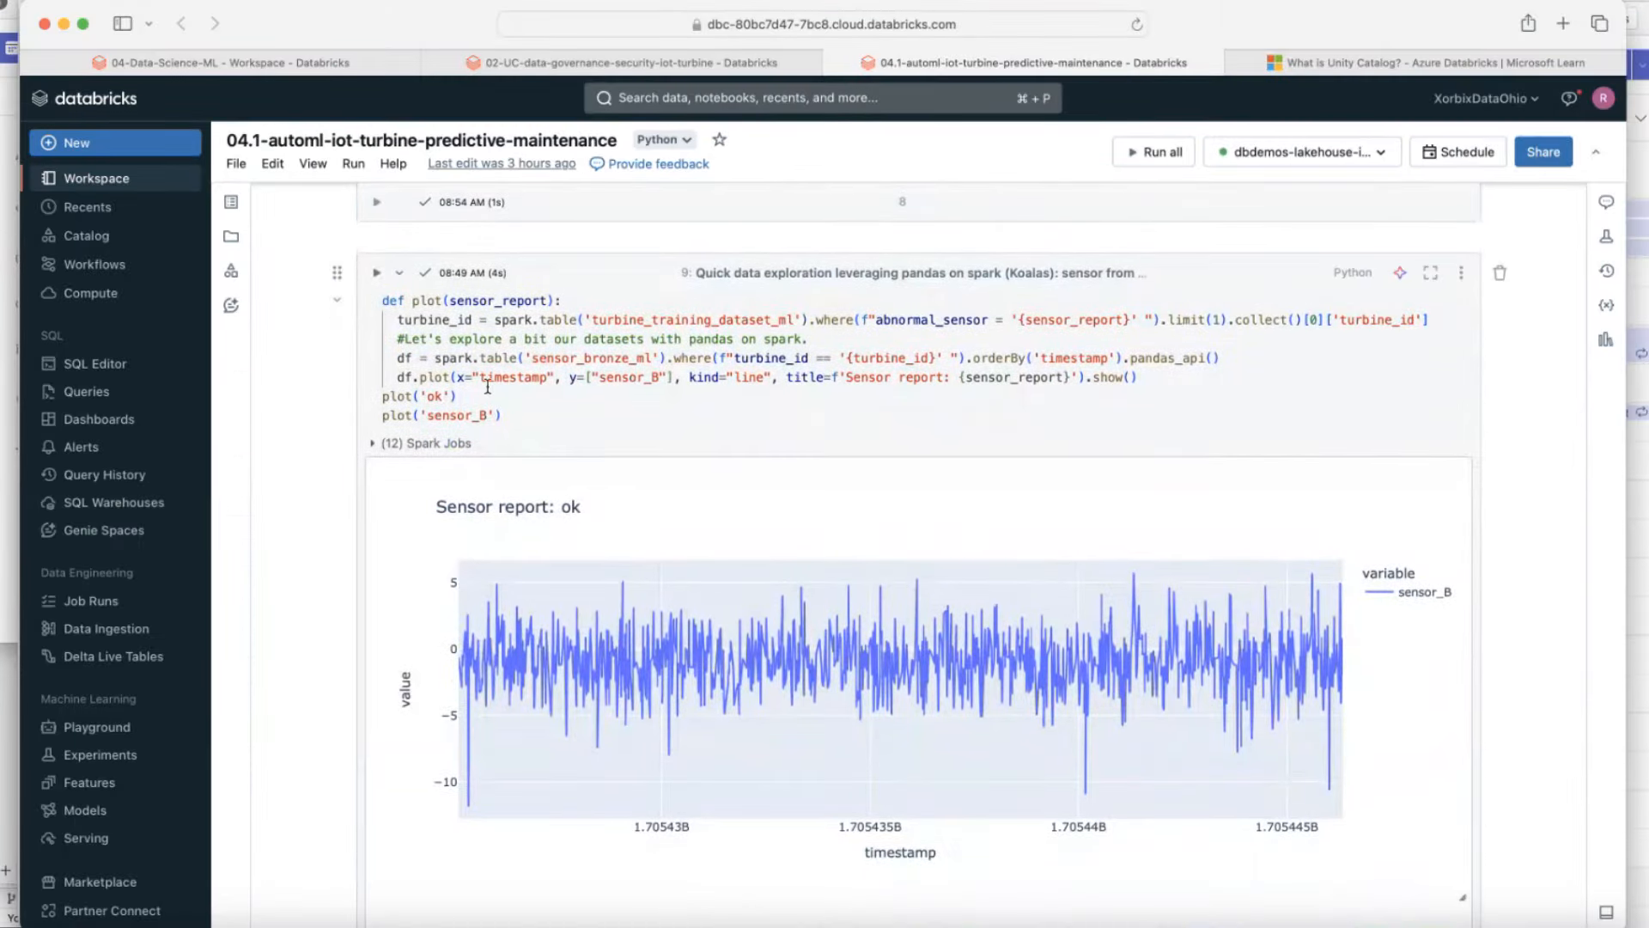
pyautogui.doubleClick(450, 419)
pyautogui.doubleClick(436, 397)
pyautogui.click(372, 400)
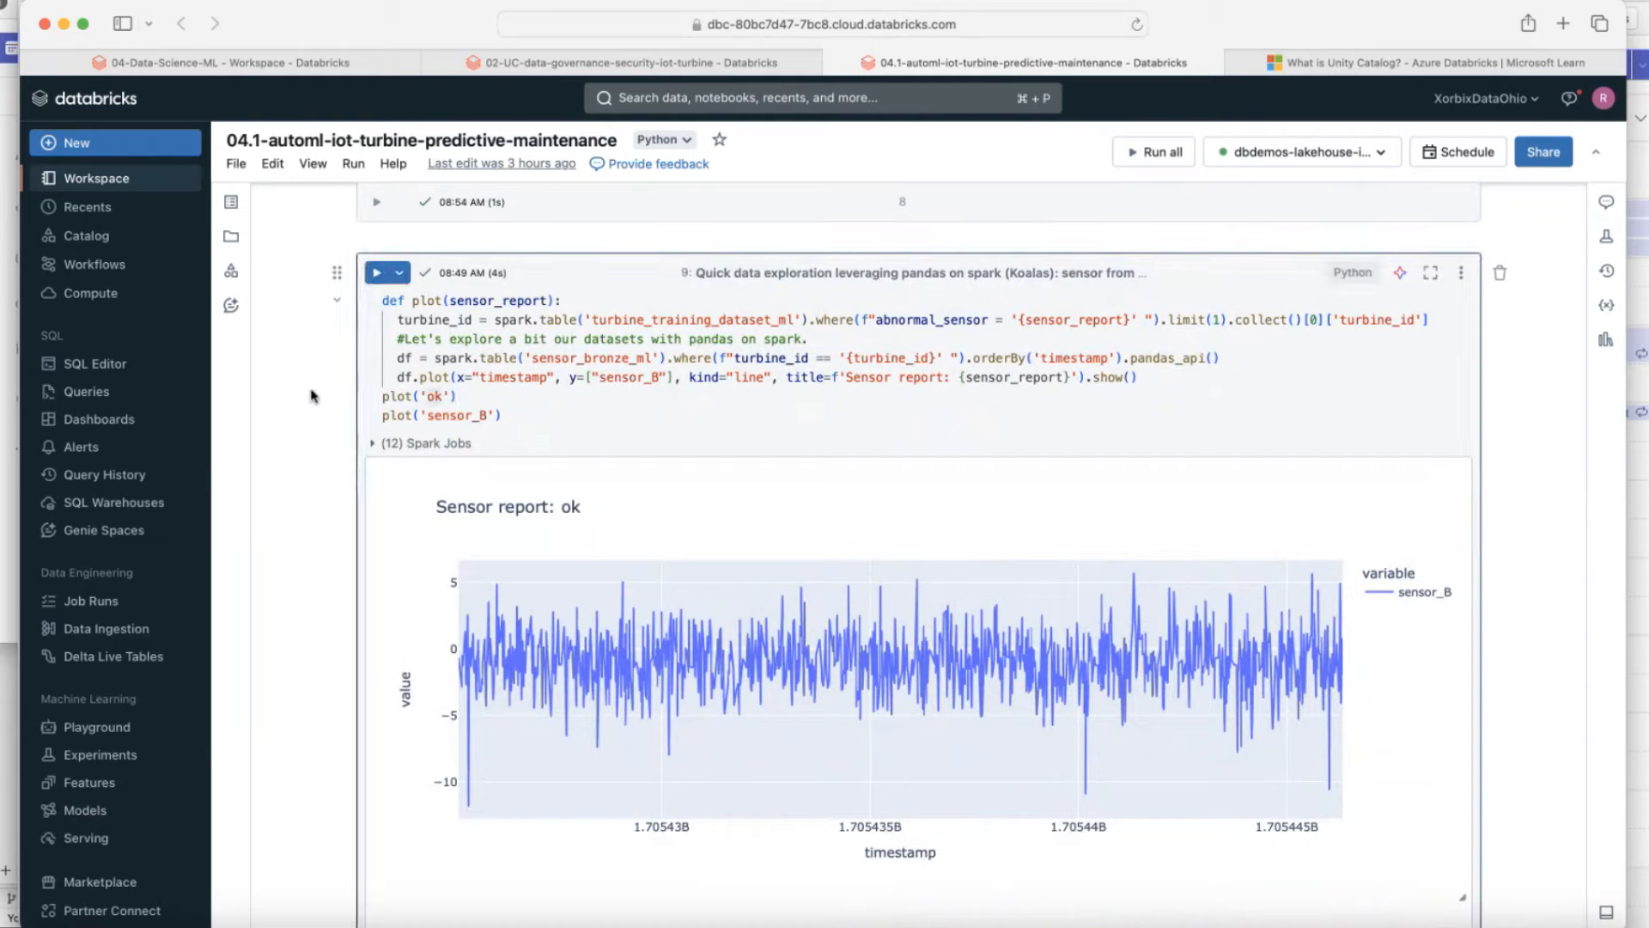
pyautogui.doubleClick(434, 319)
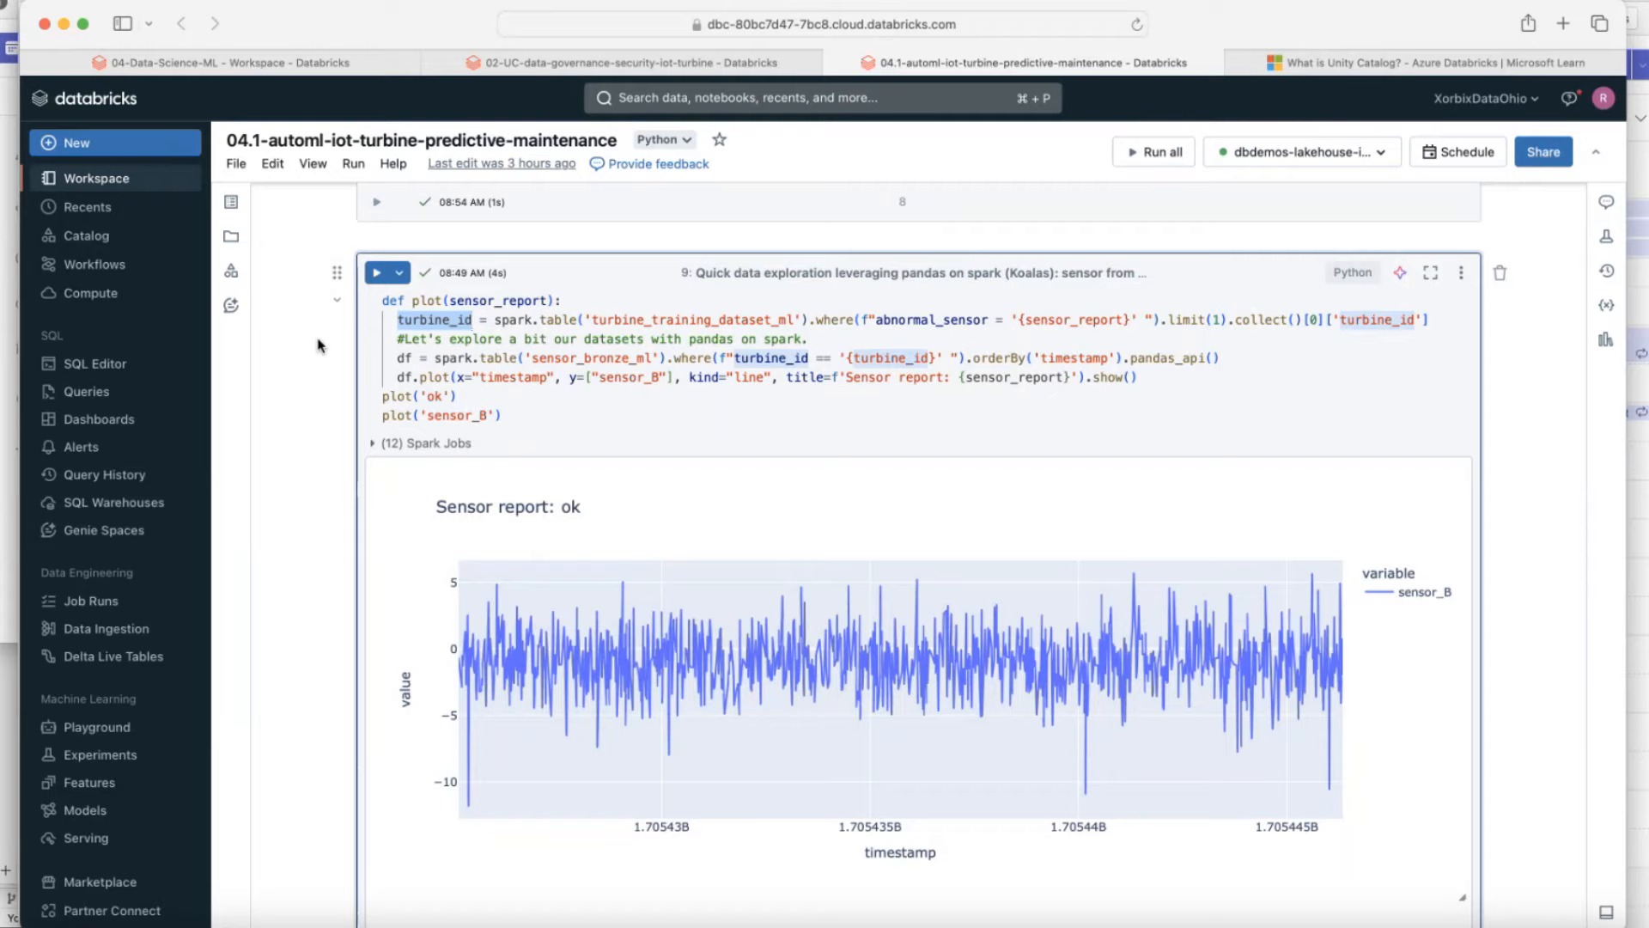
pyautogui.moveTo(673, 359); pyautogui.dragTo(929, 361)
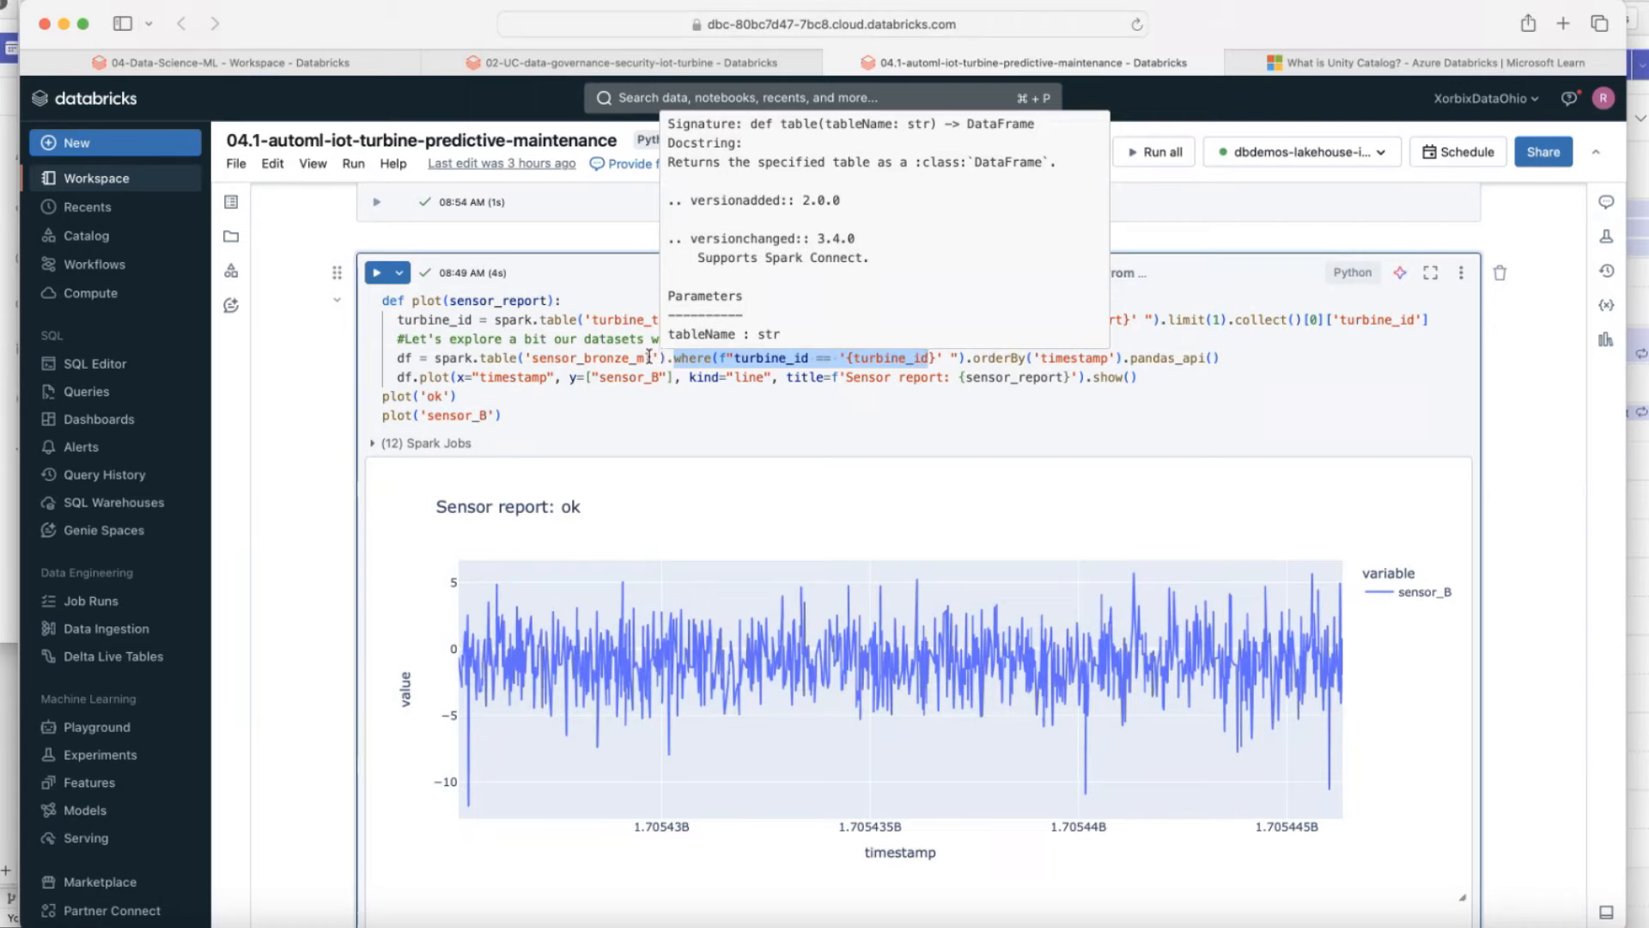
pyautogui.press('super+Right')
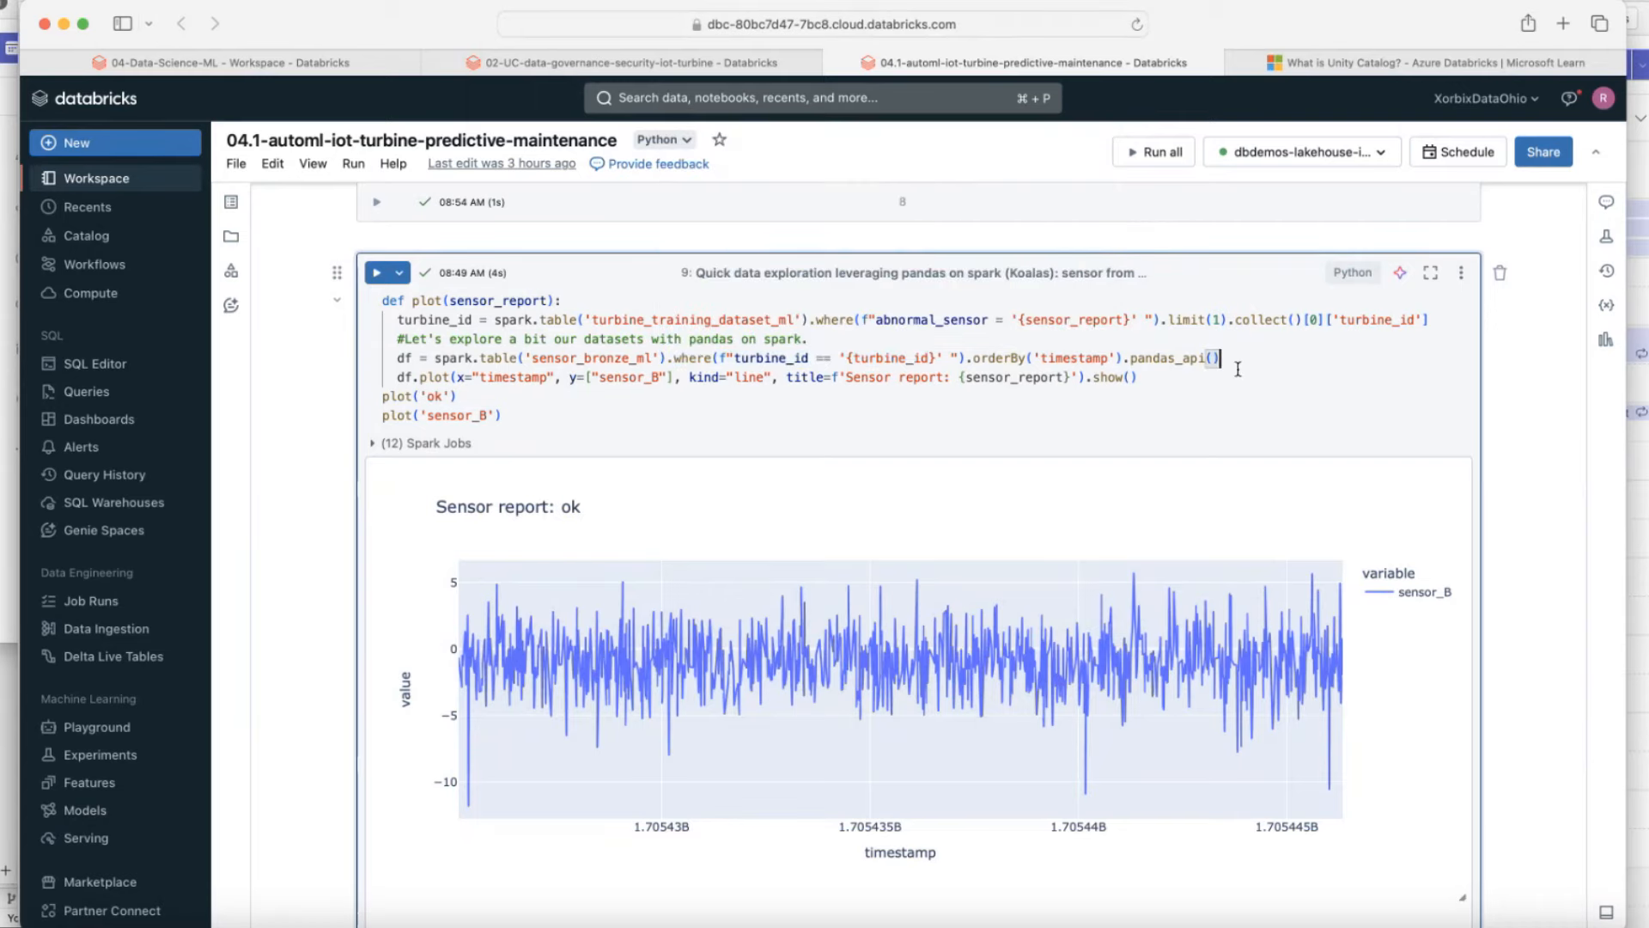
pyautogui.moveTo(1220, 358); pyautogui.dragTo(1124, 359)
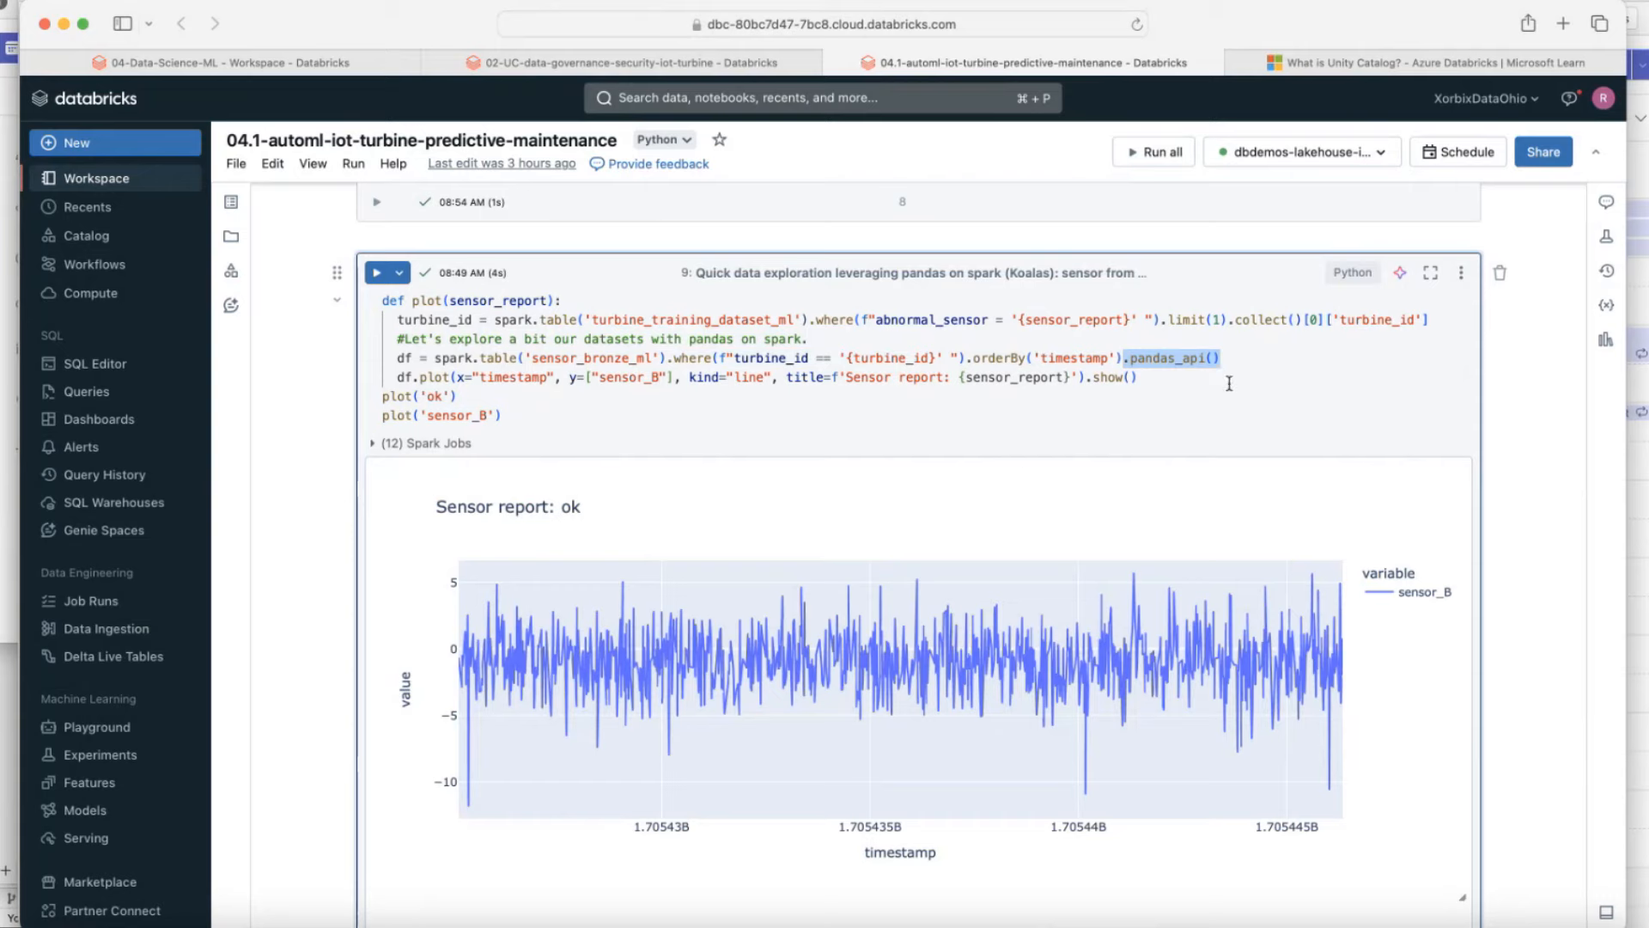
pyautogui.scroll(-2, 1230, 384)
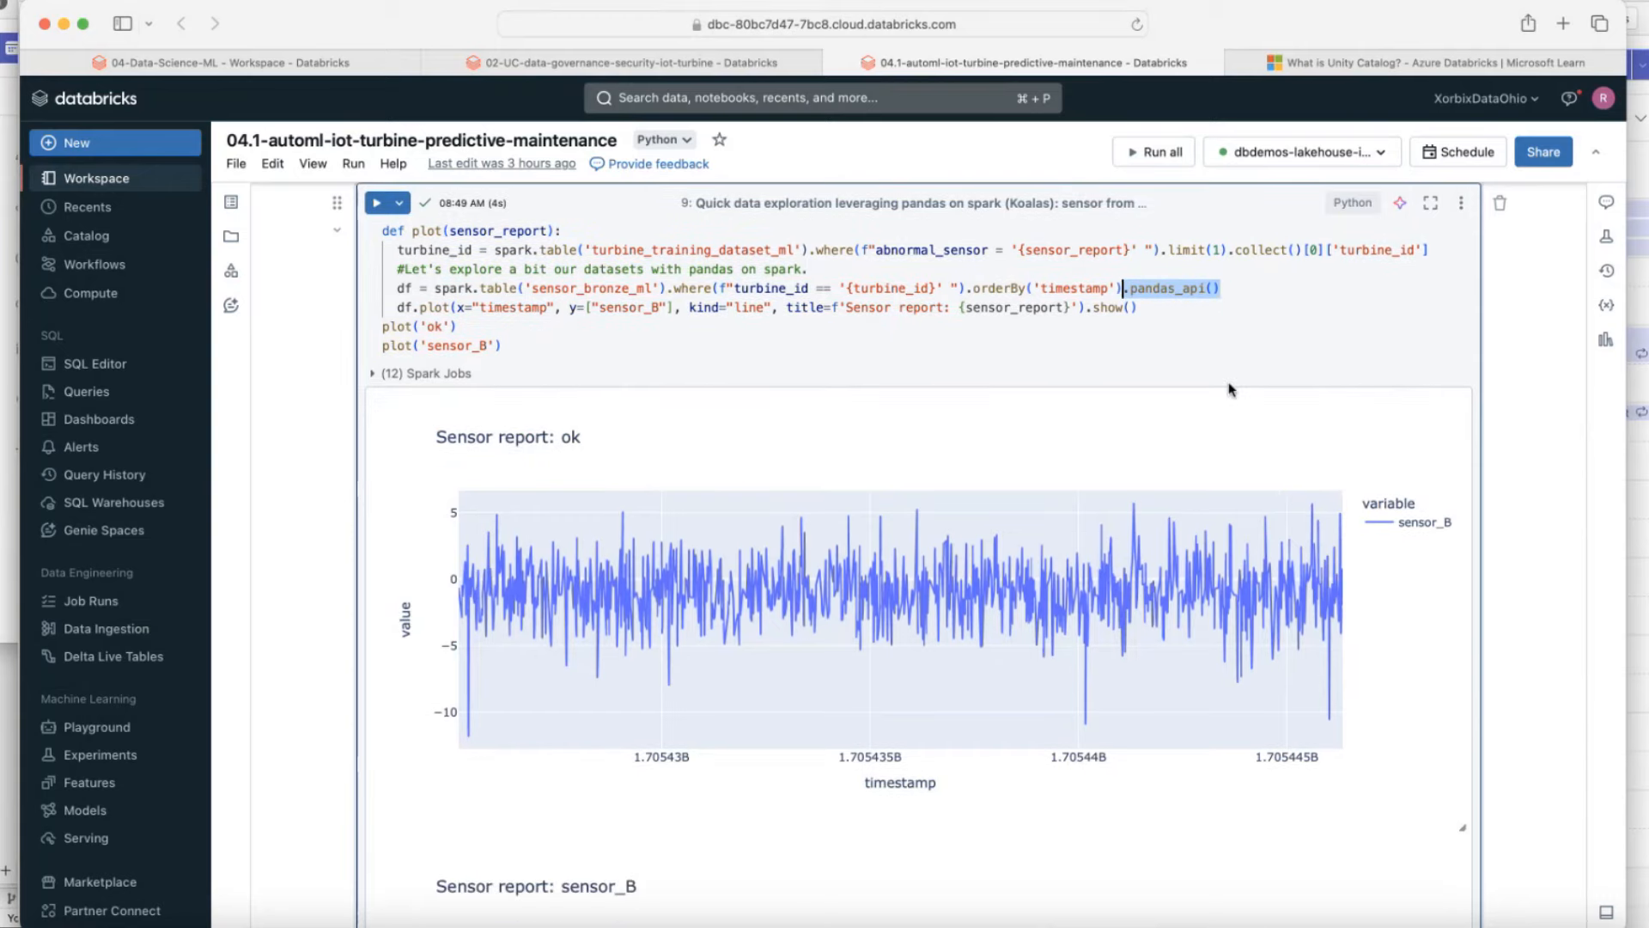
pyautogui.doubleClick(442, 306)
# Compare the sensor_B readings over time in the ok and sensor_B report charts.
pyautogui.scroll(-1, 324, 319)
pyautogui.scroll(-4, 323, 319)
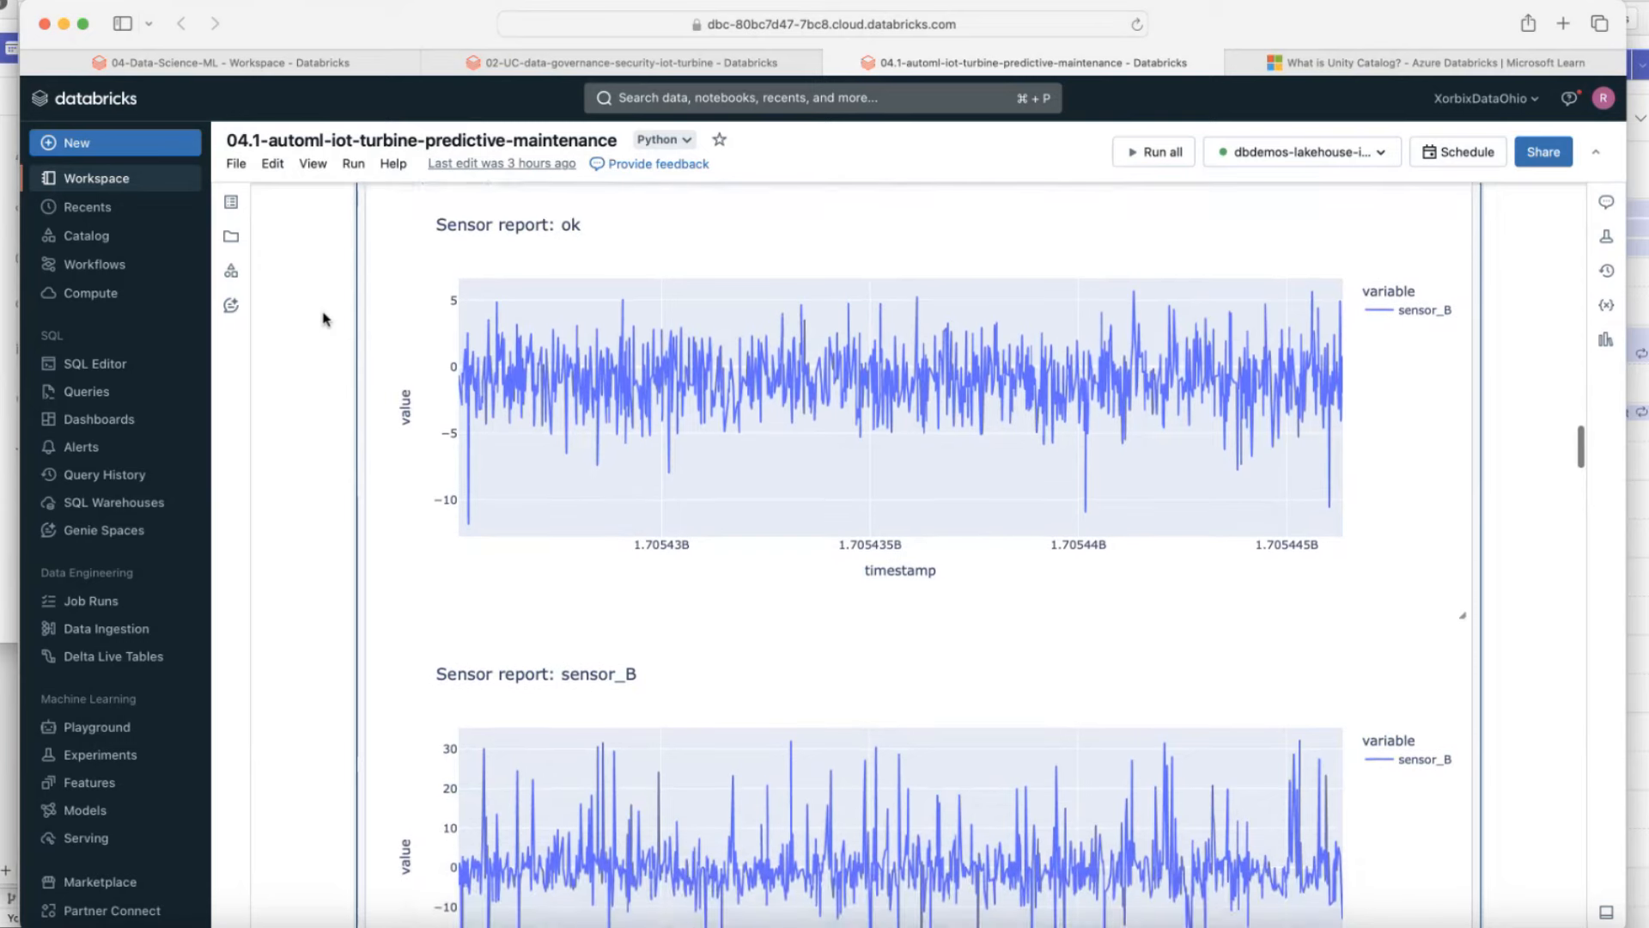
pyautogui.scroll(-1, 322, 319)
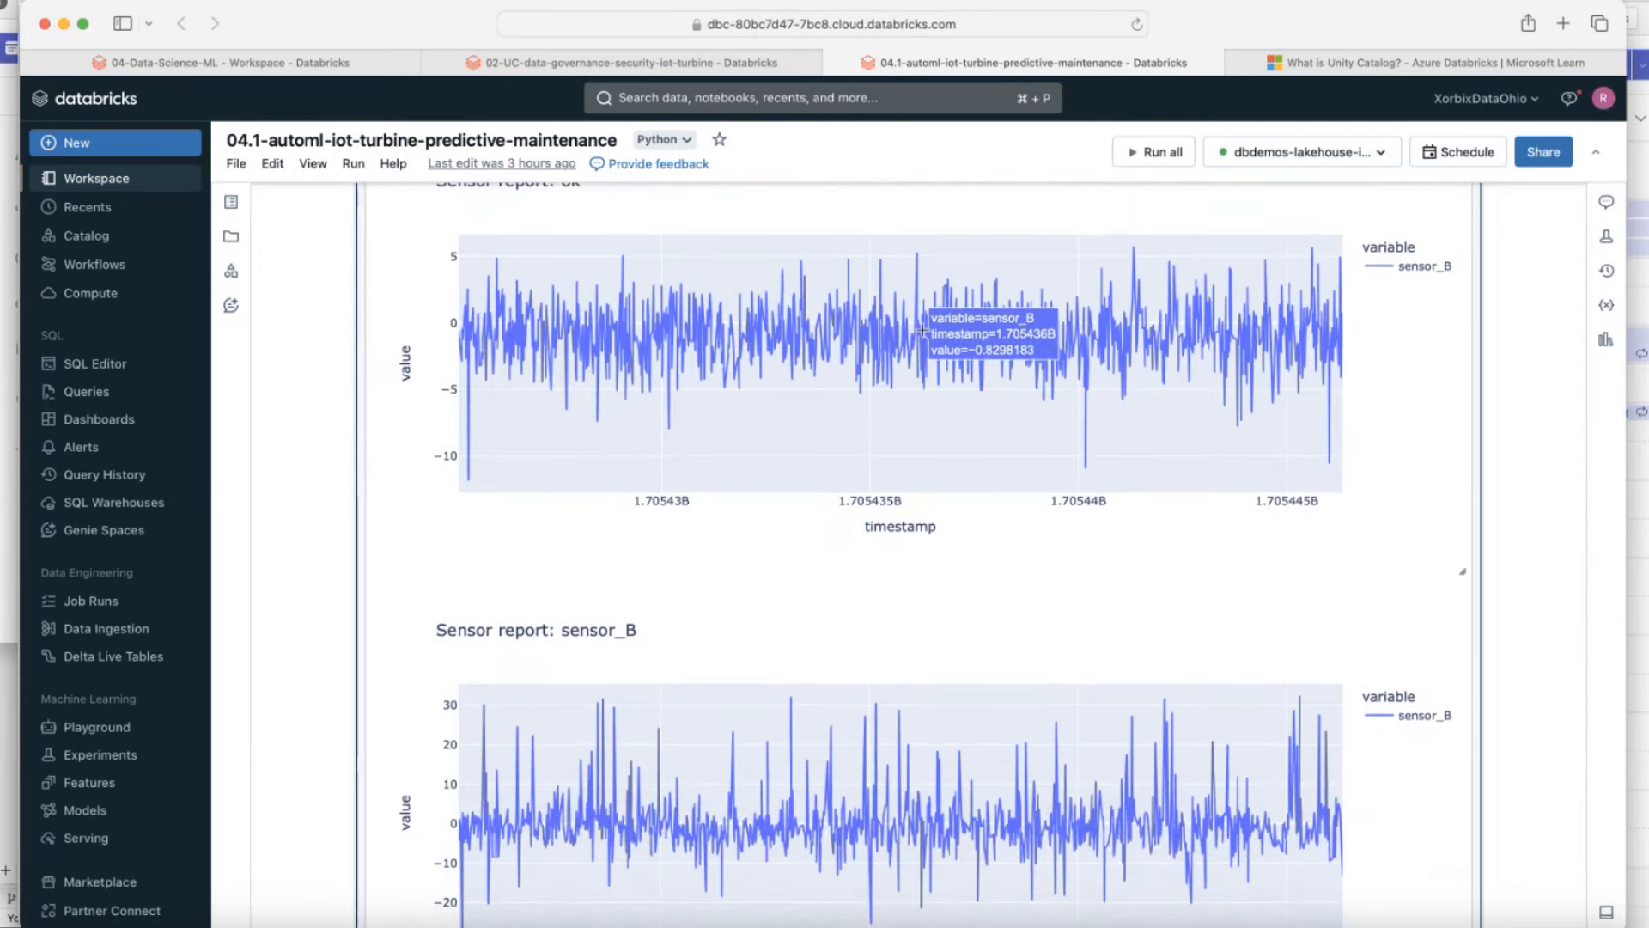
pyautogui.scroll(-2, 924, 326)
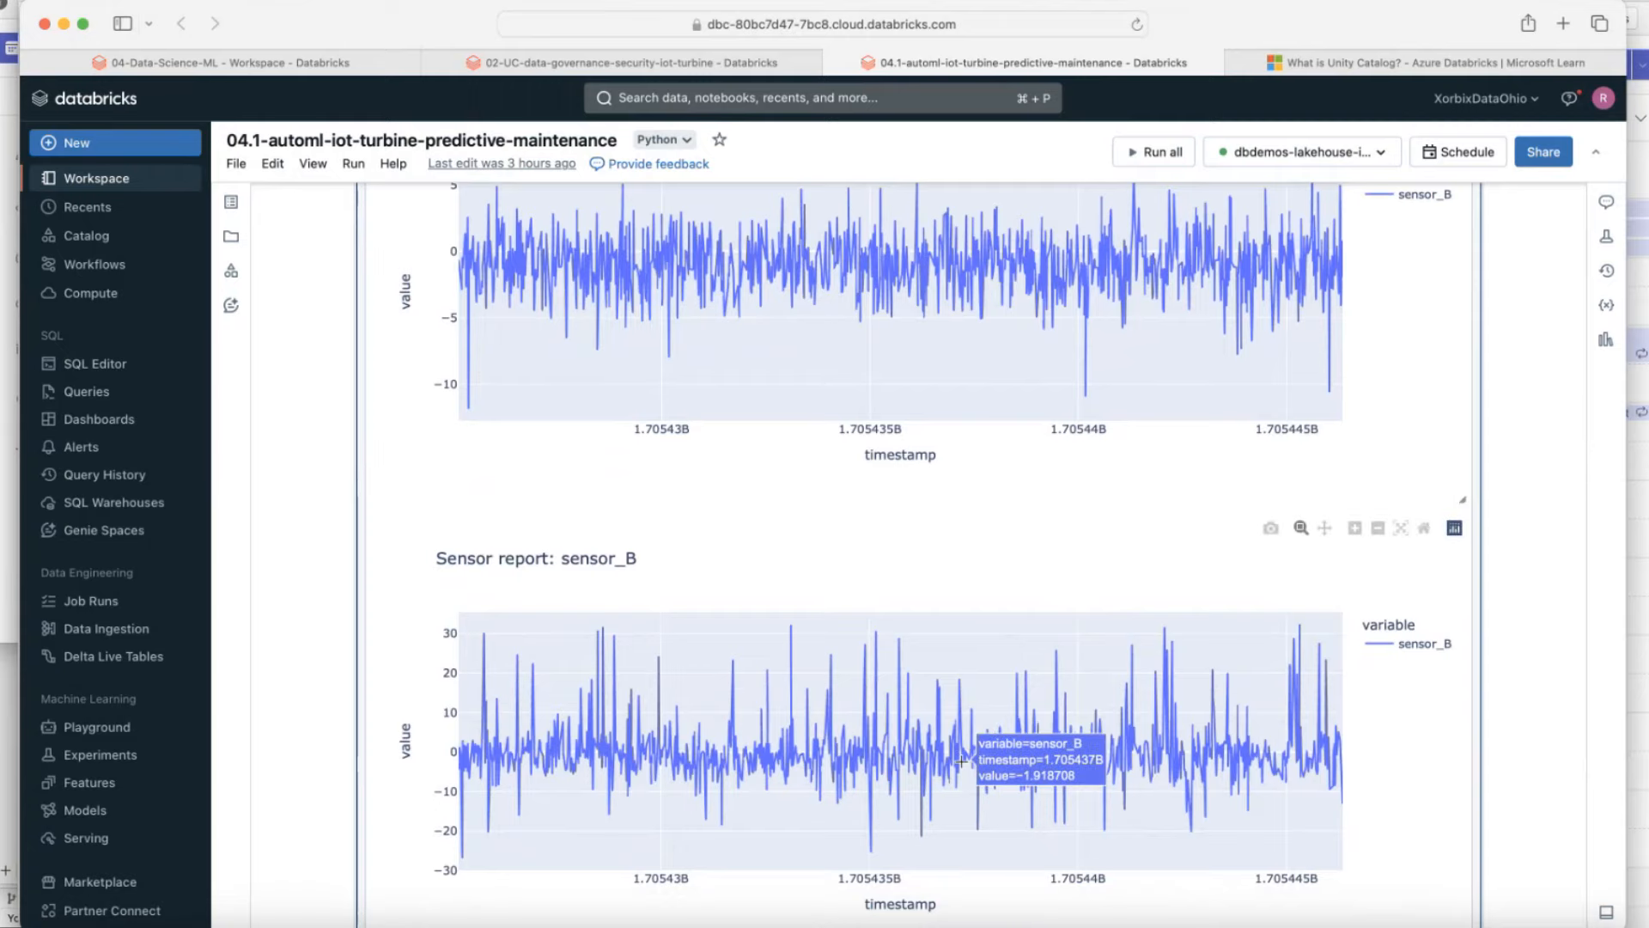
pyautogui.scroll(1, 695, 525)
pyautogui.scroll(-1, 694, 522)
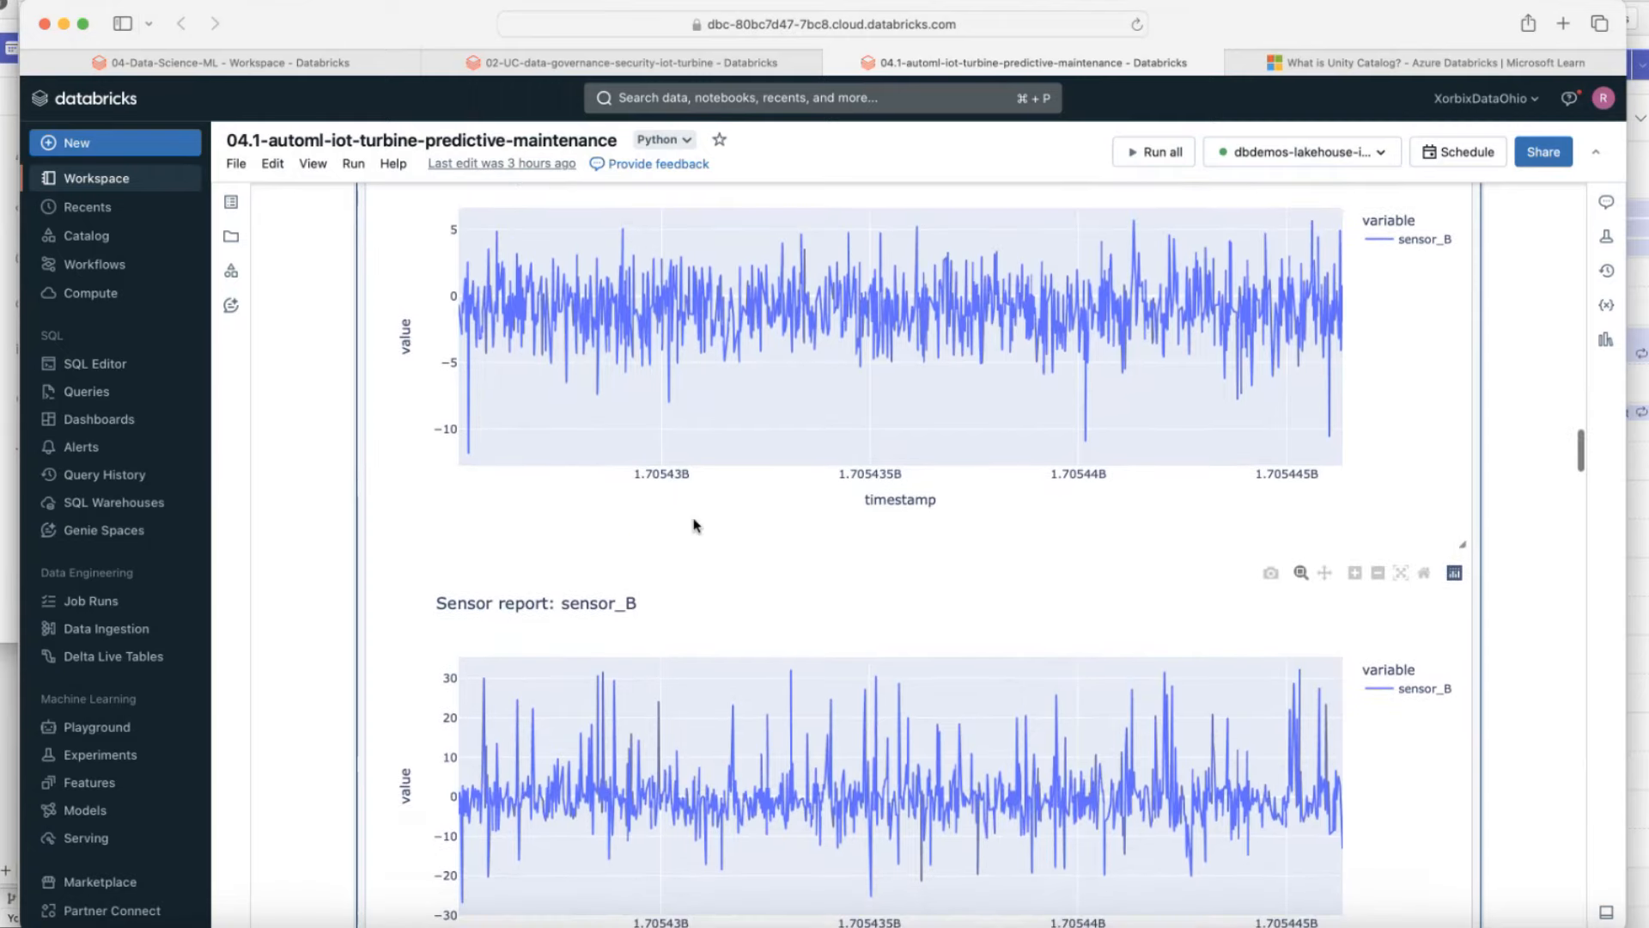
pyautogui.scroll(1, 379, 471)
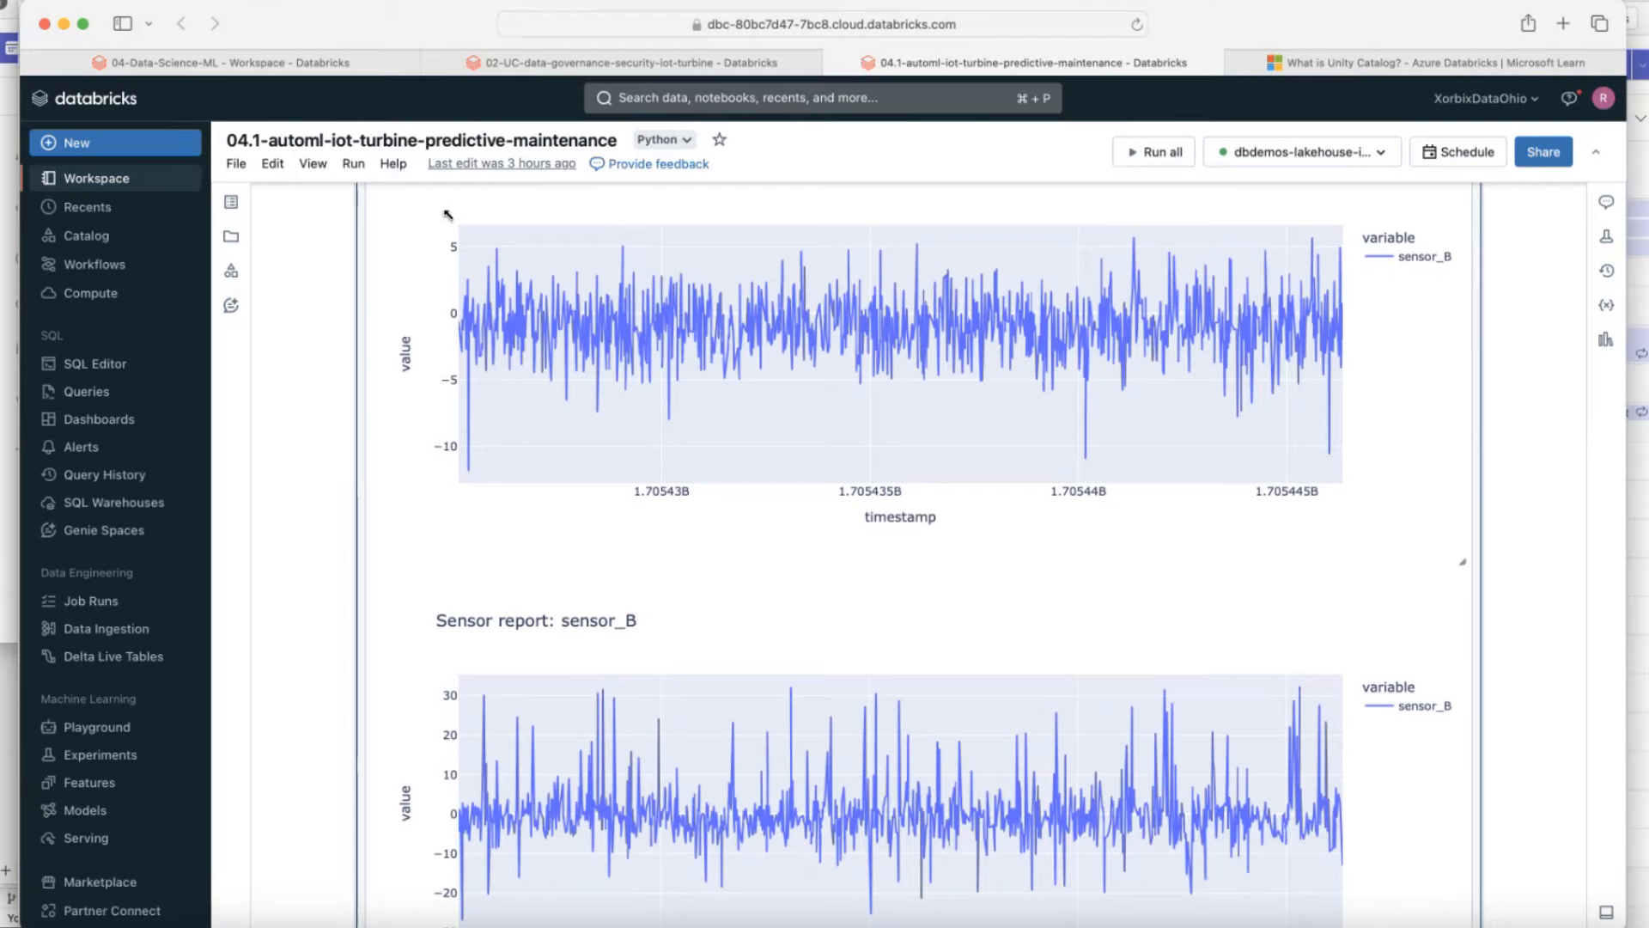
pyautogui.scroll(-5, 330, 538)
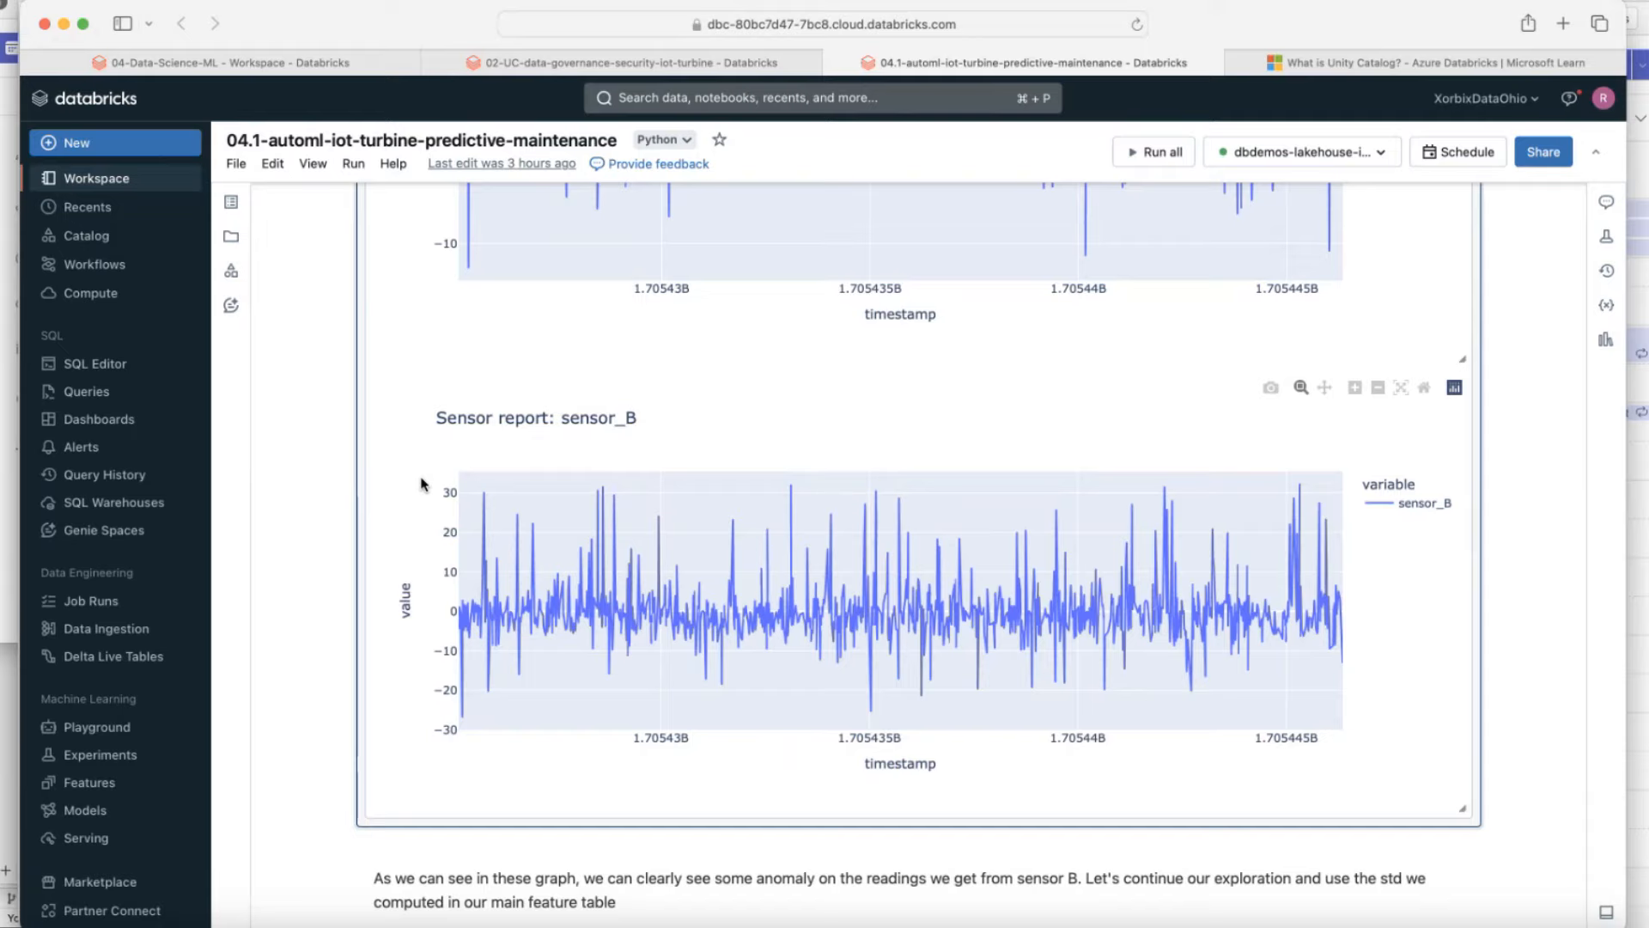
# Review the cell that adds a damaged column to turbine_dataset, and check the details of the notebook's attached compute.
pyautogui.scroll(-7, 421, 484)
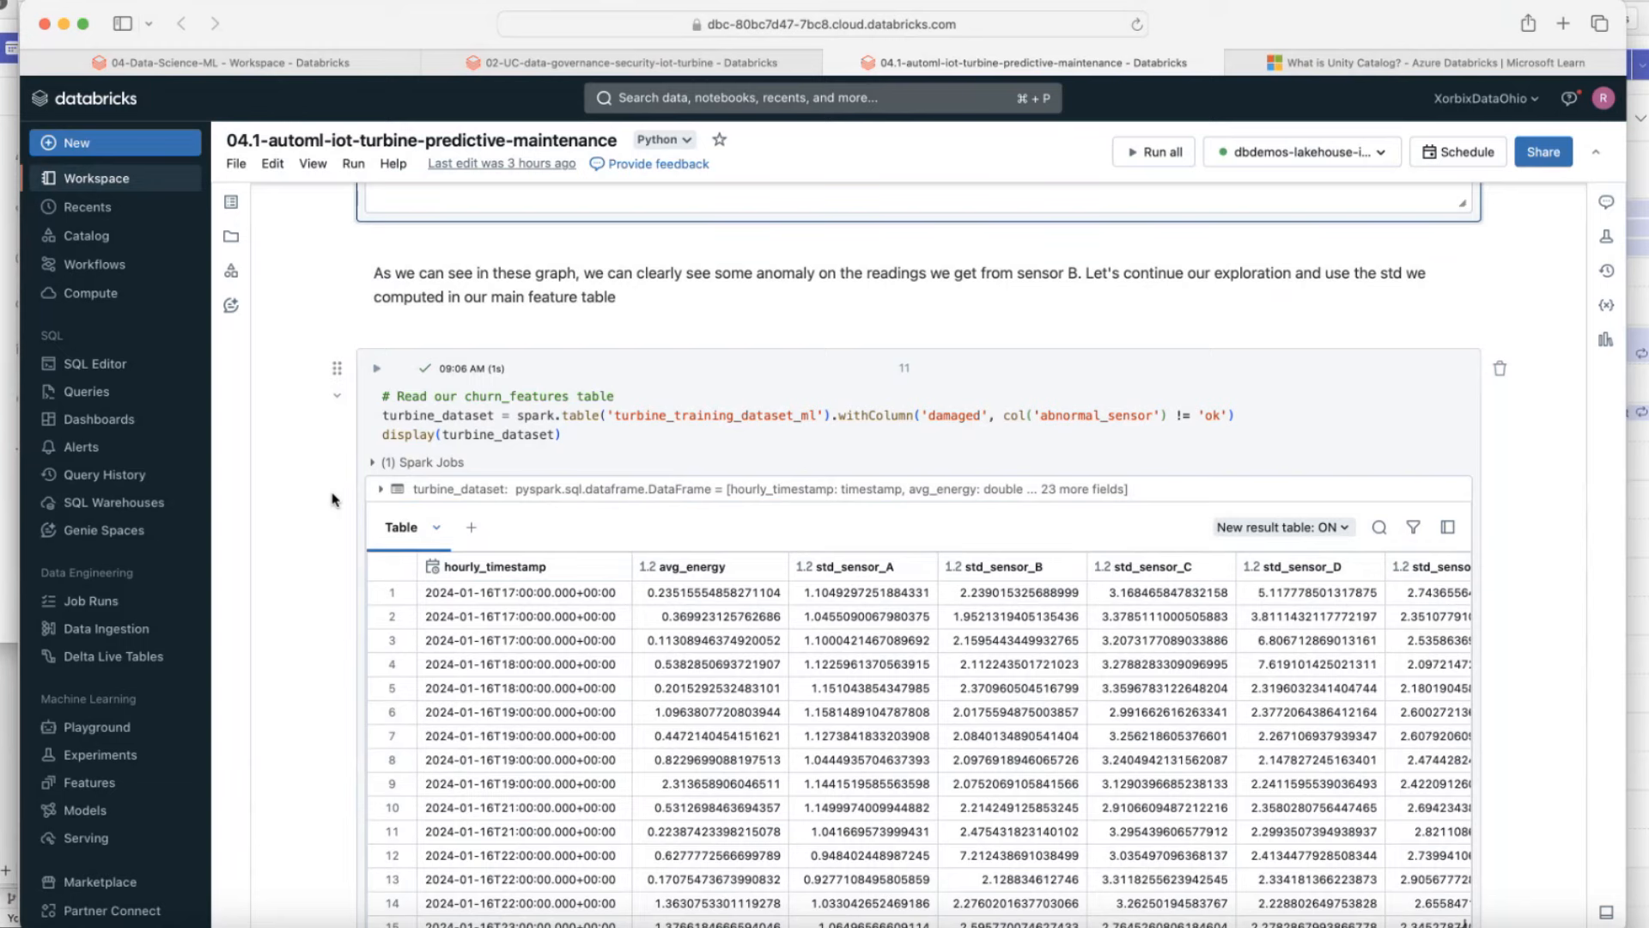
pyautogui.scroll(-15, 335, 499)
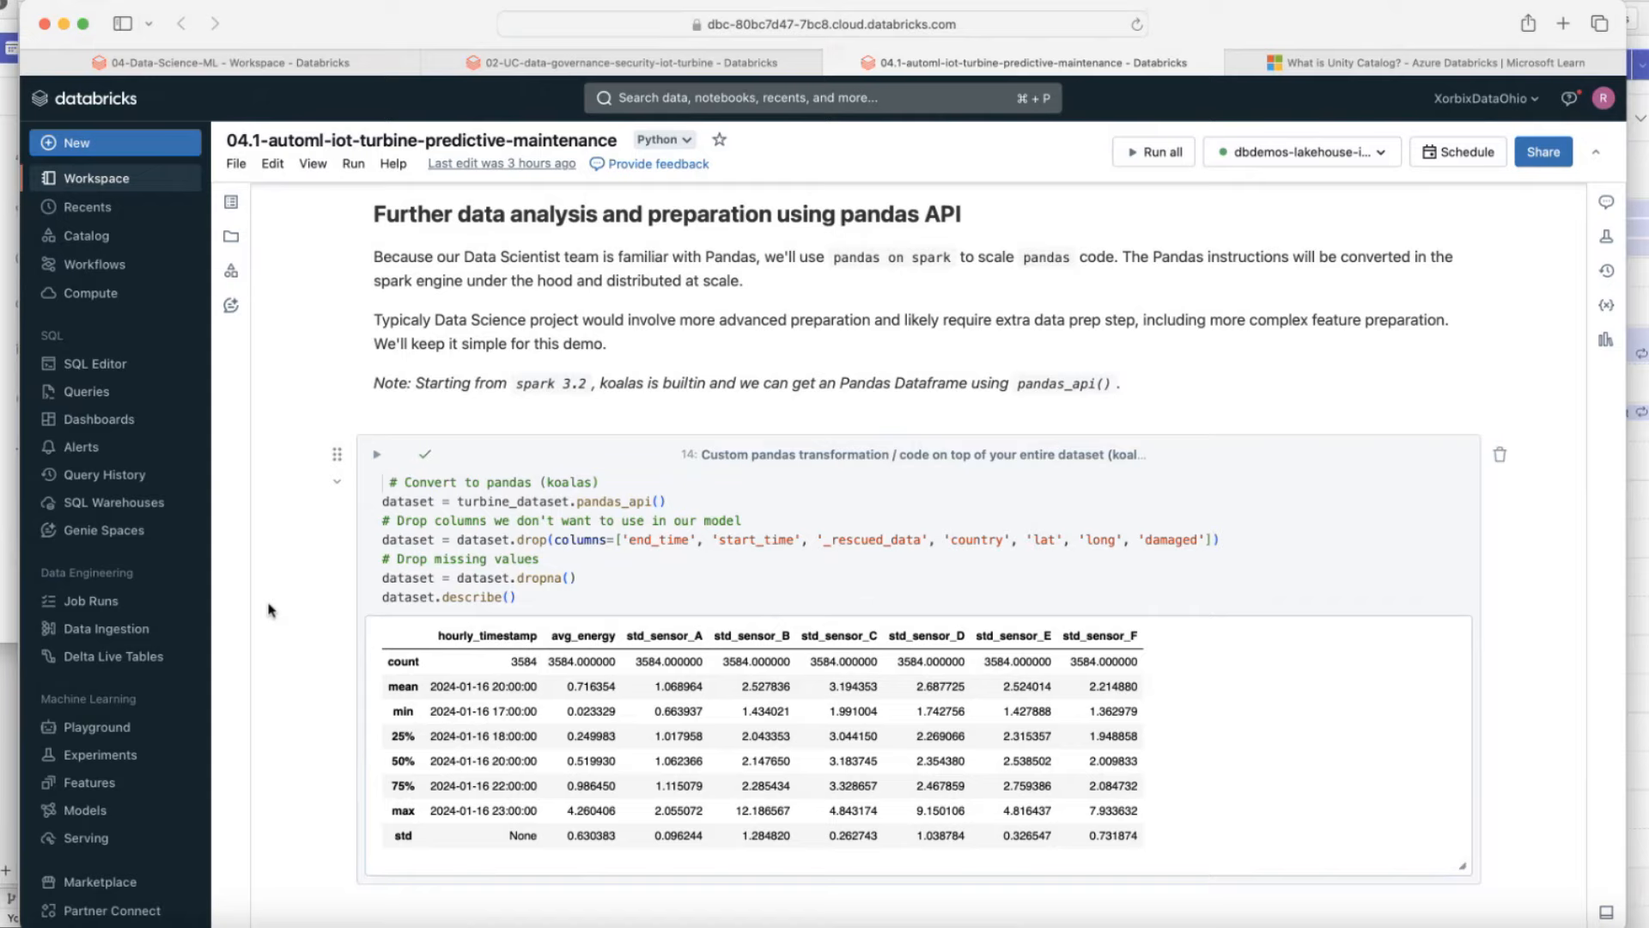
pyautogui.click(1364, 153)
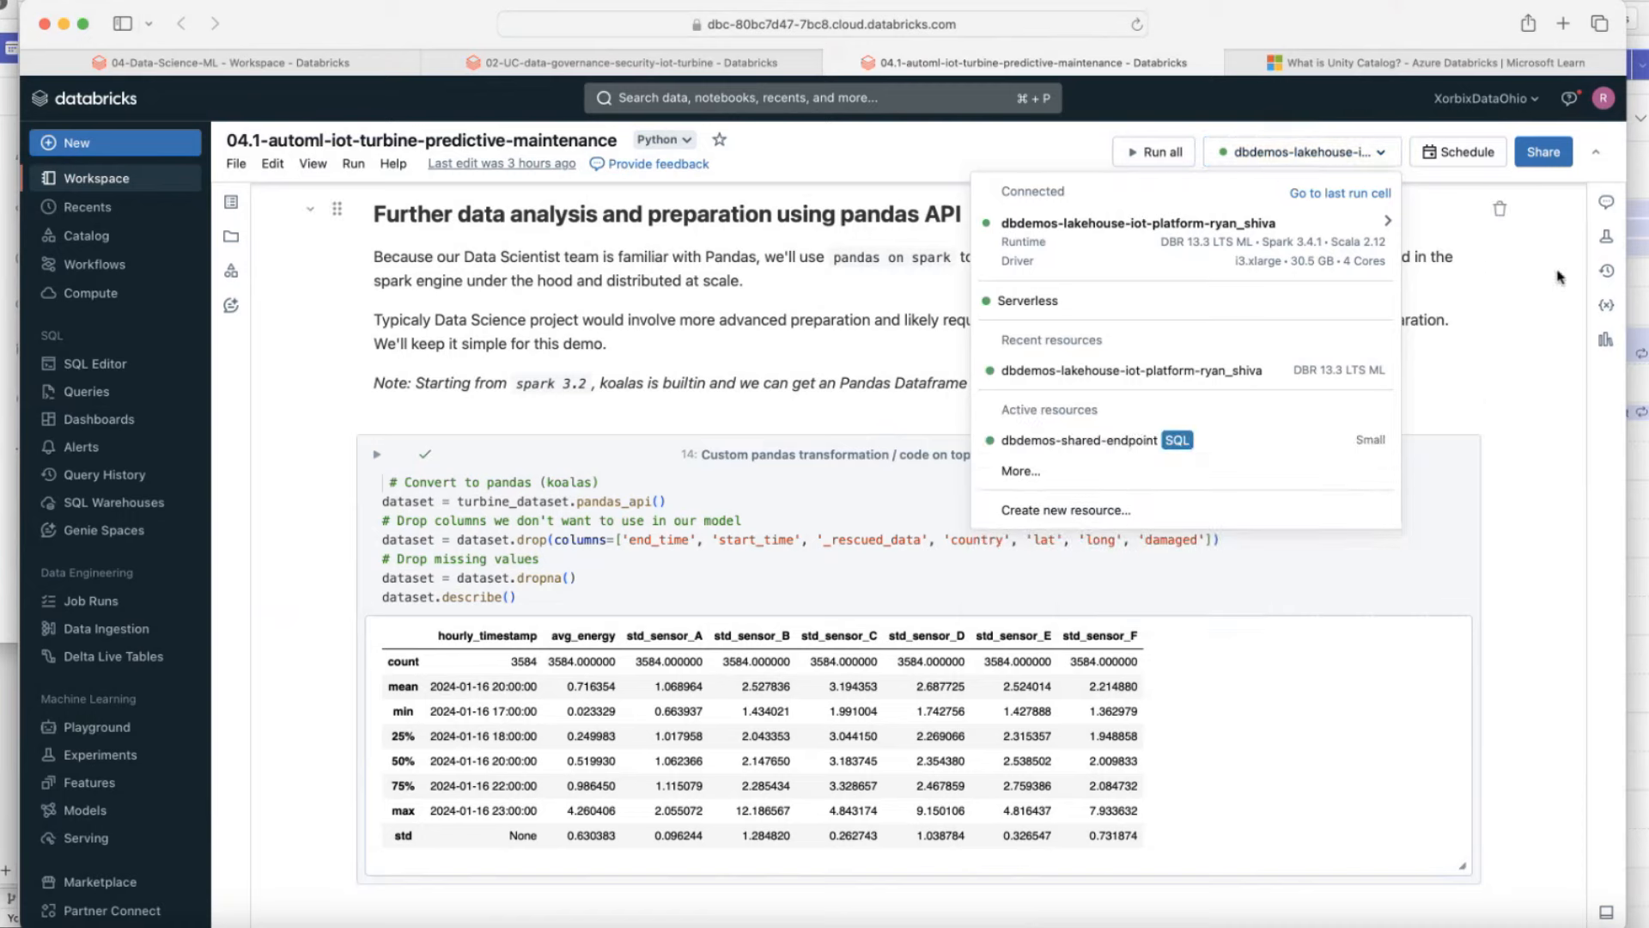
pyautogui.click(1569, 402)
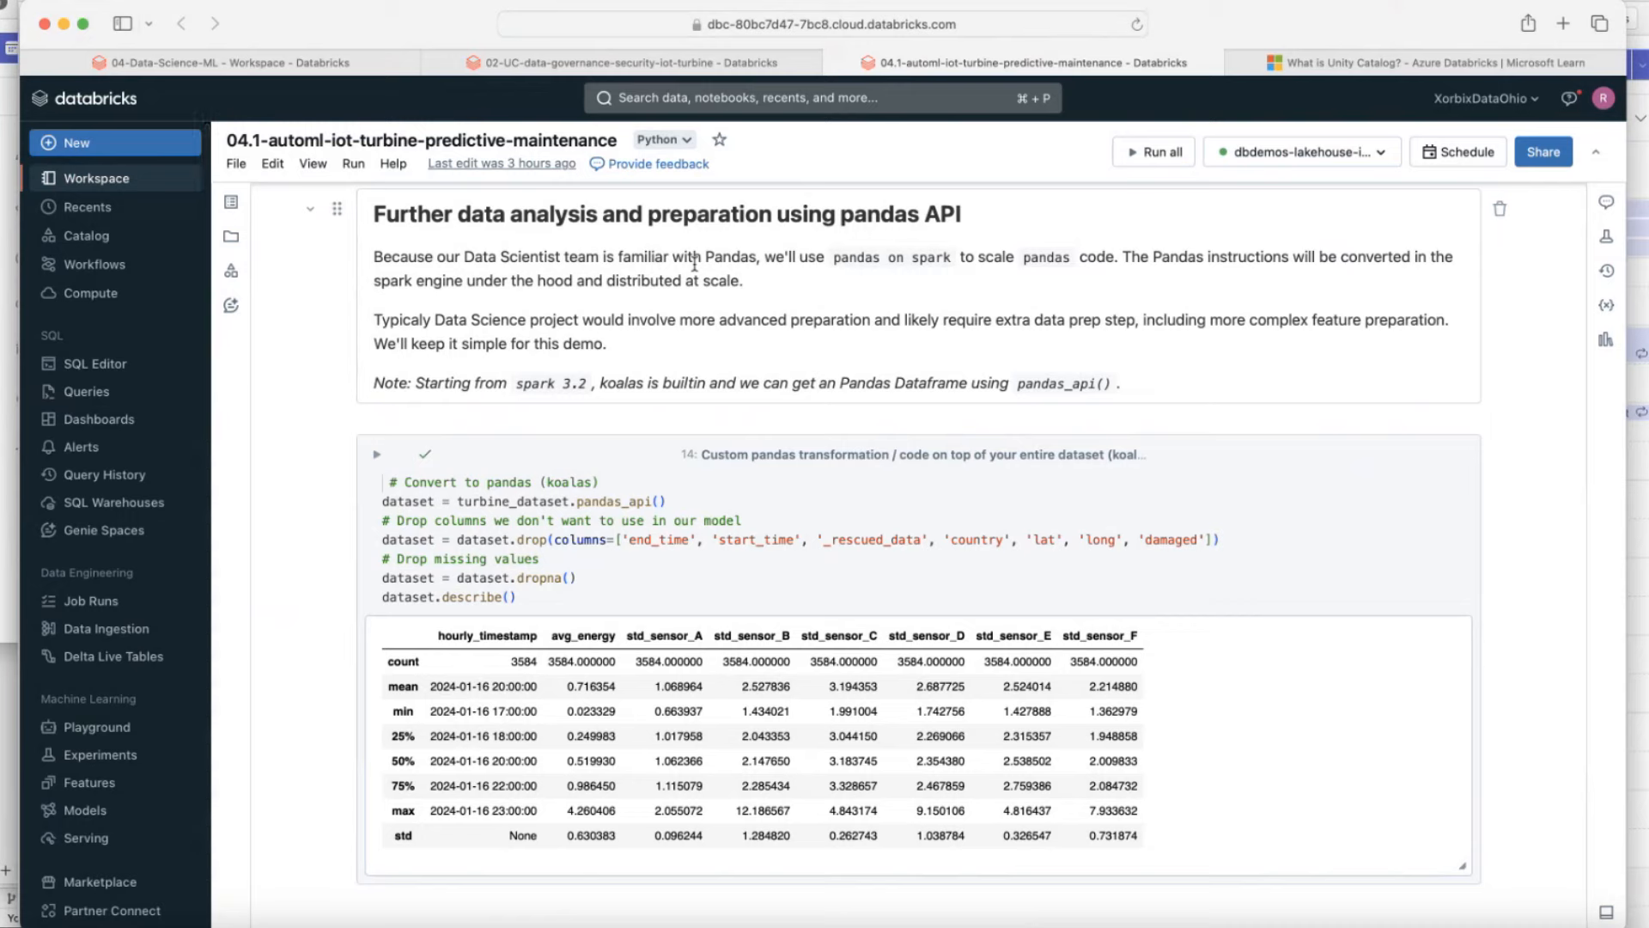
# Read the notes on further data preparation using the pandas API, including the markdown source of that cell.
pyautogui.scroll(-3, 288, 487)
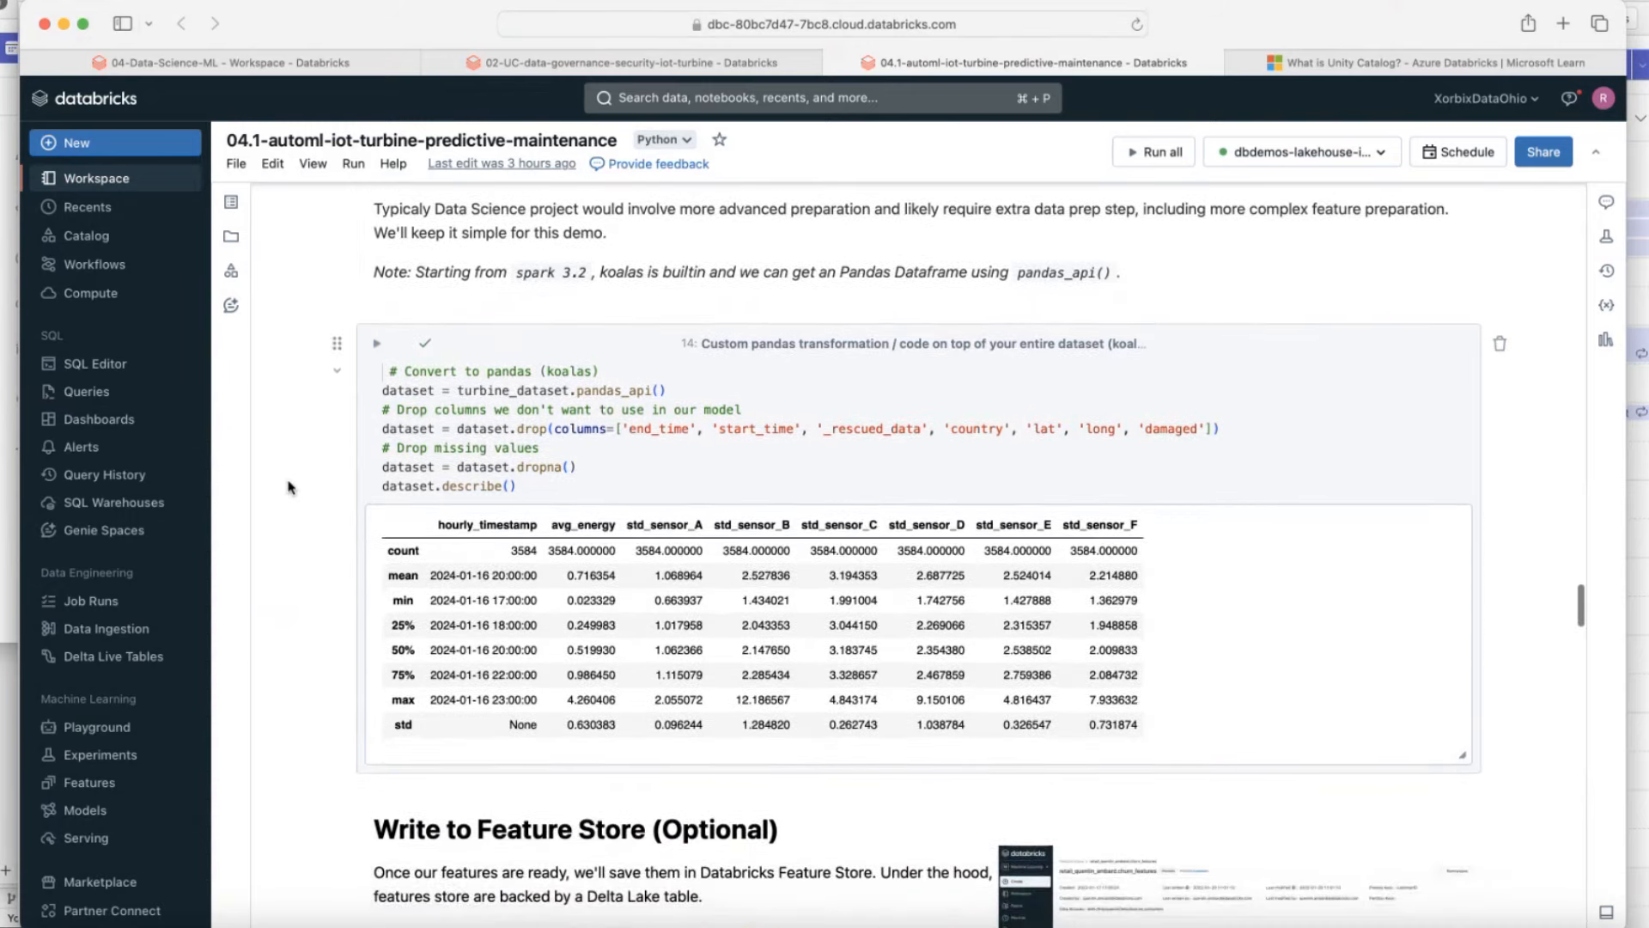
pyautogui.scroll(-1, 288, 487)
pyautogui.doubleClick(1057, 230)
pyautogui.scroll(-3, 780, 230)
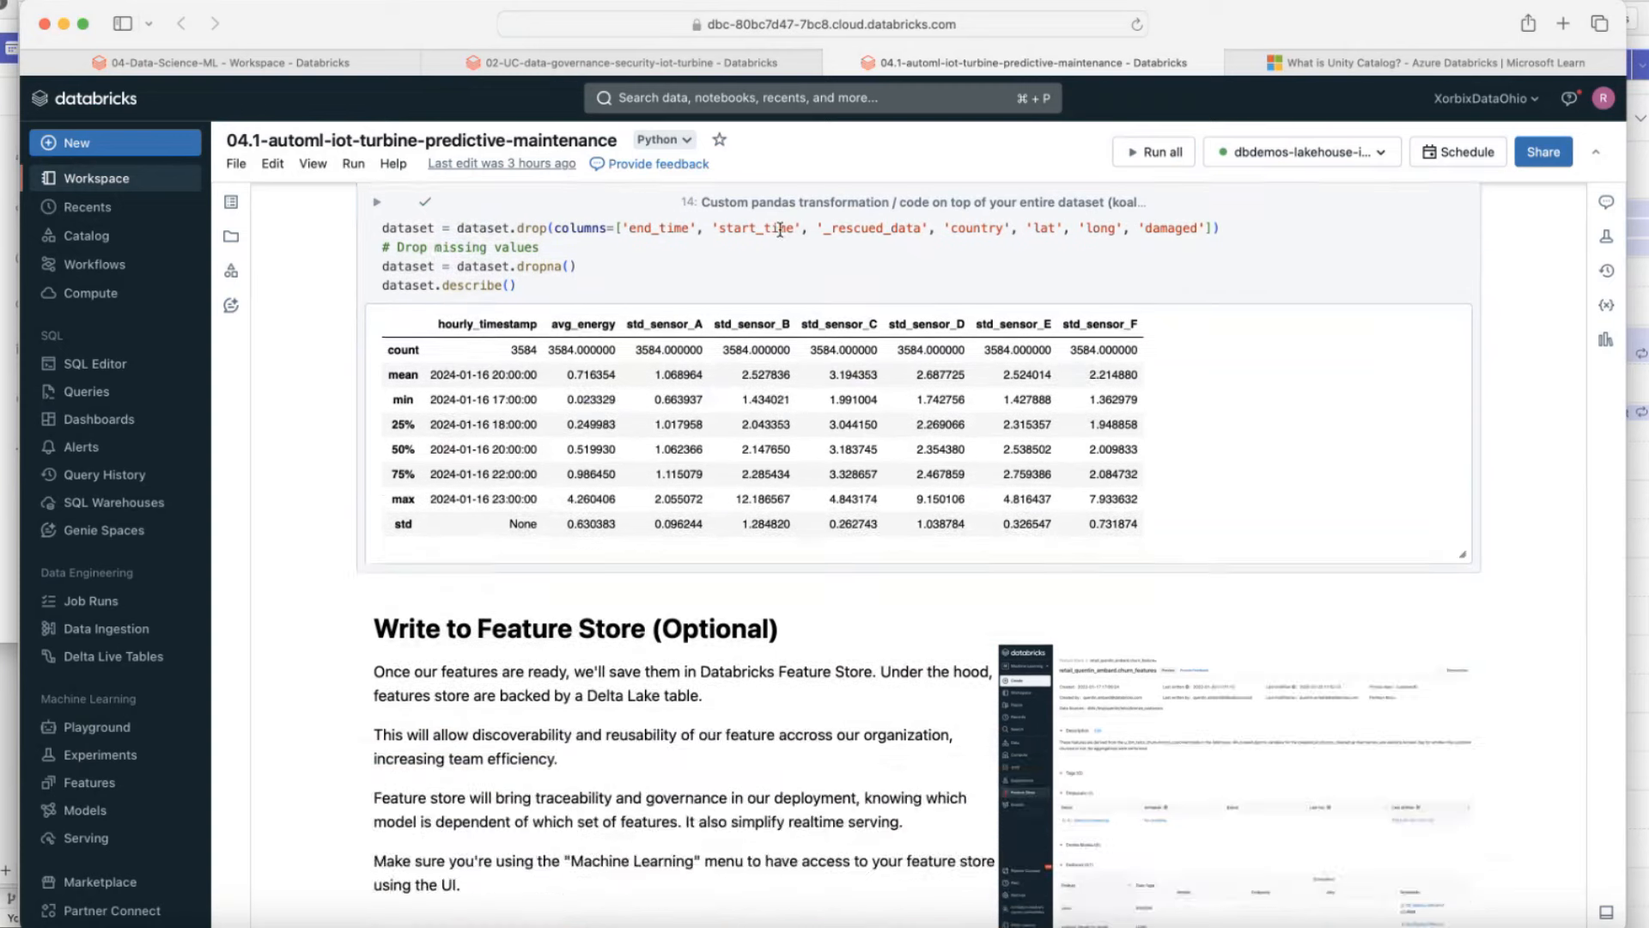
pyautogui.scroll(5, 780, 230)
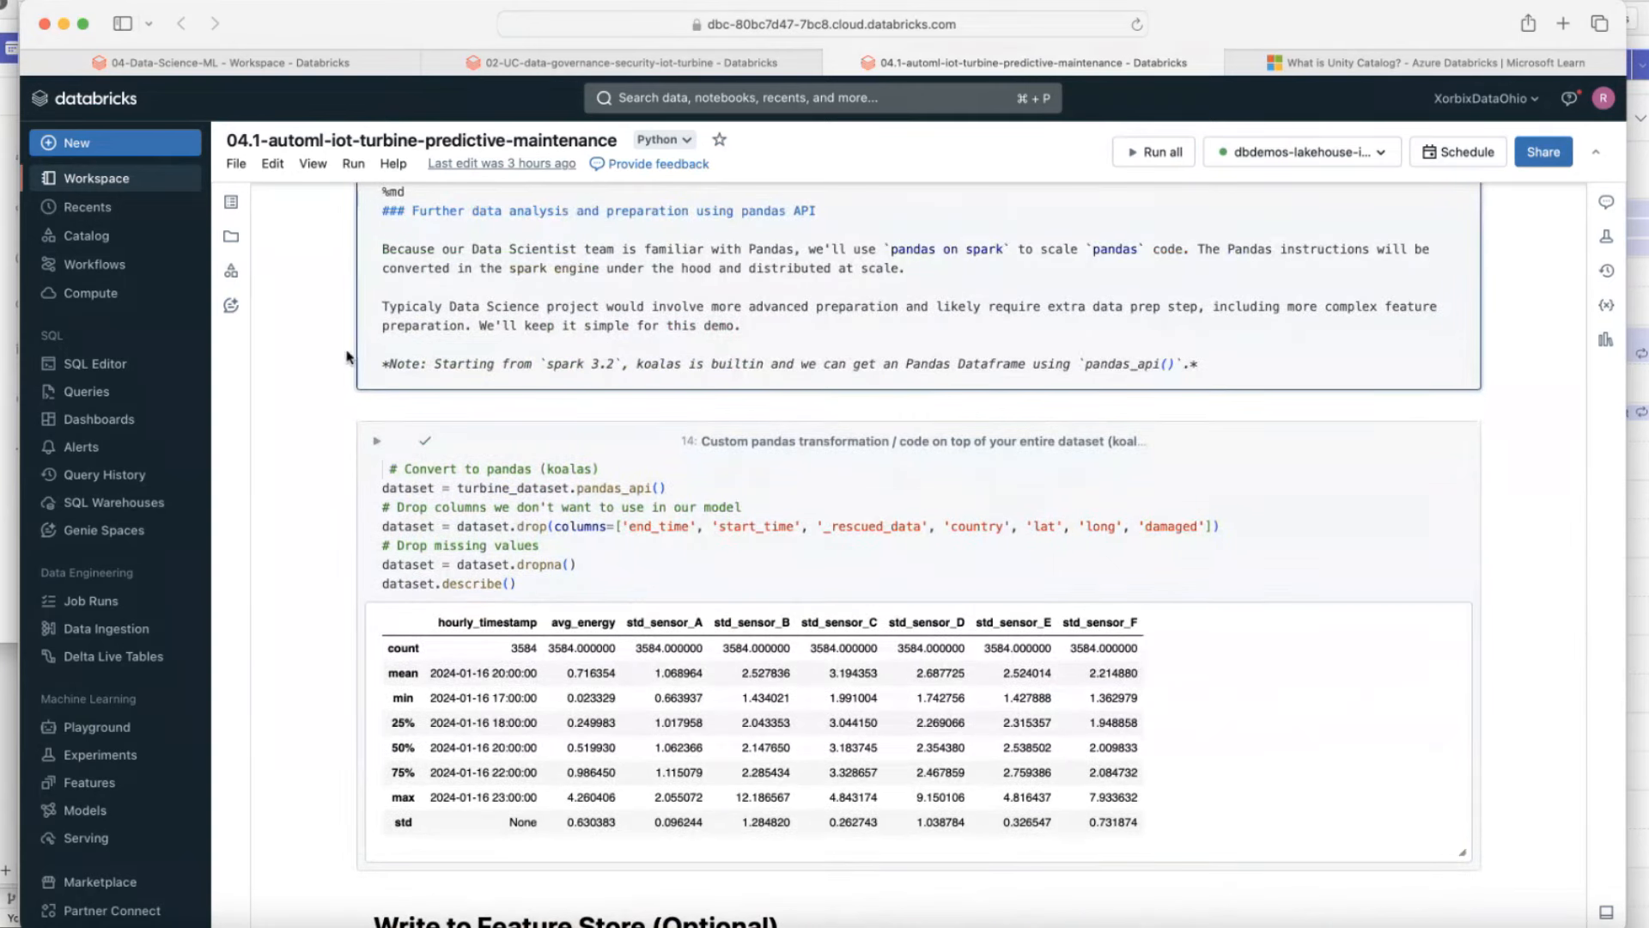
pyautogui.scroll(-2, 325, 361)
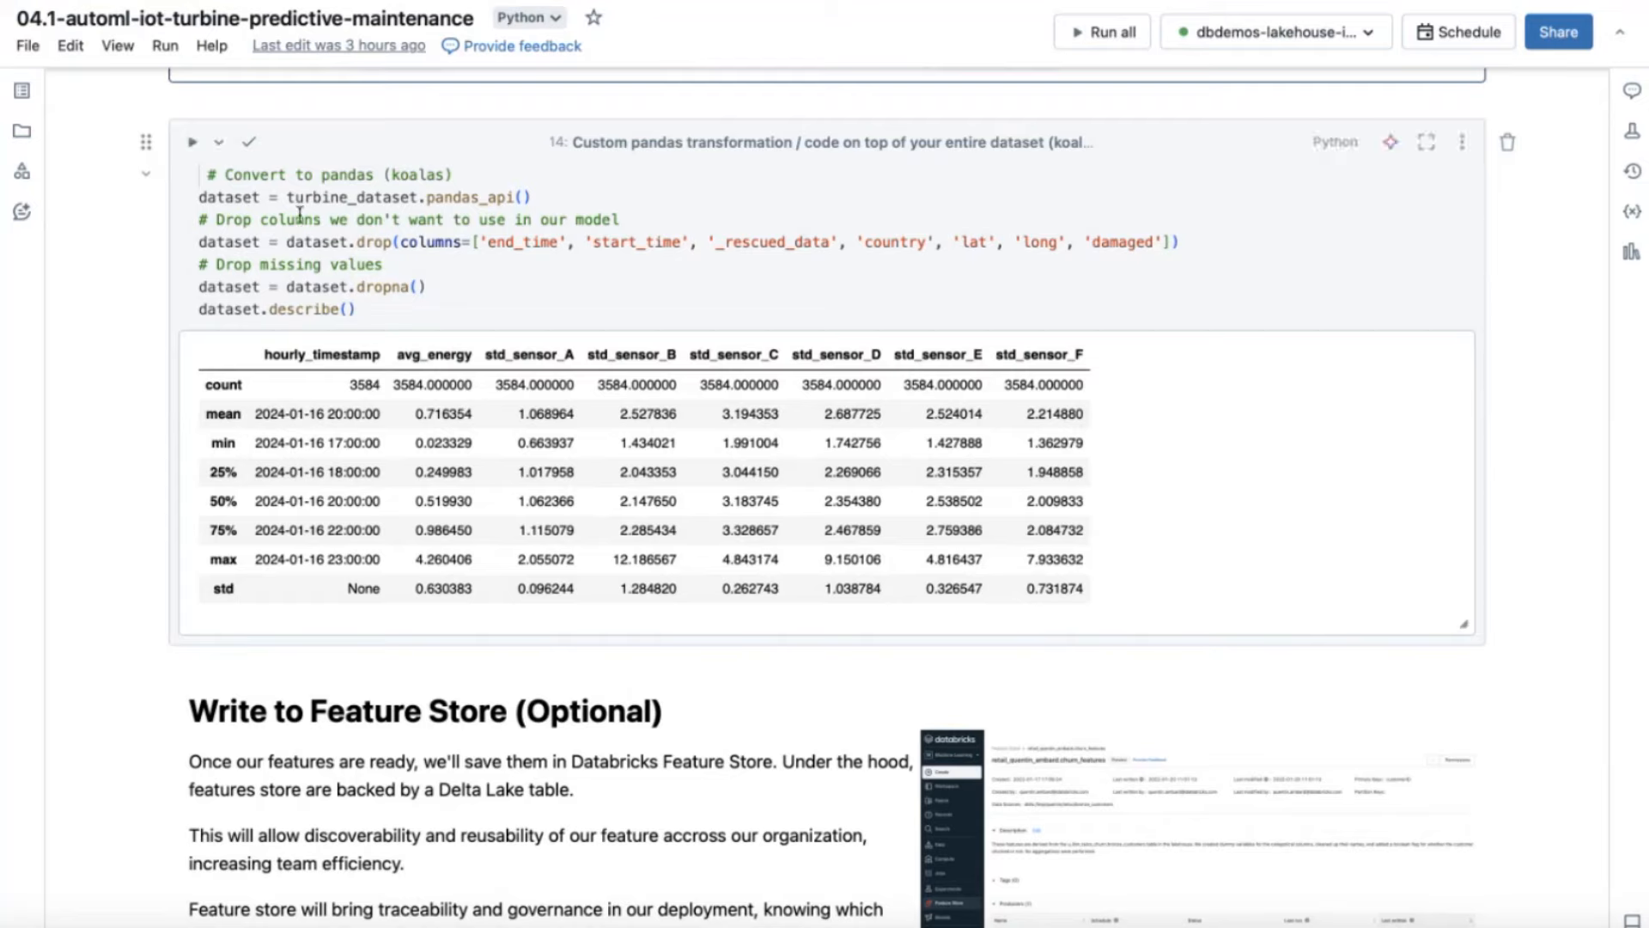
# Examine the pandas transformation code that drops unused columns, removes missing values with dropna, and summarizes the dataset with describe.
pyautogui.click(286, 241)
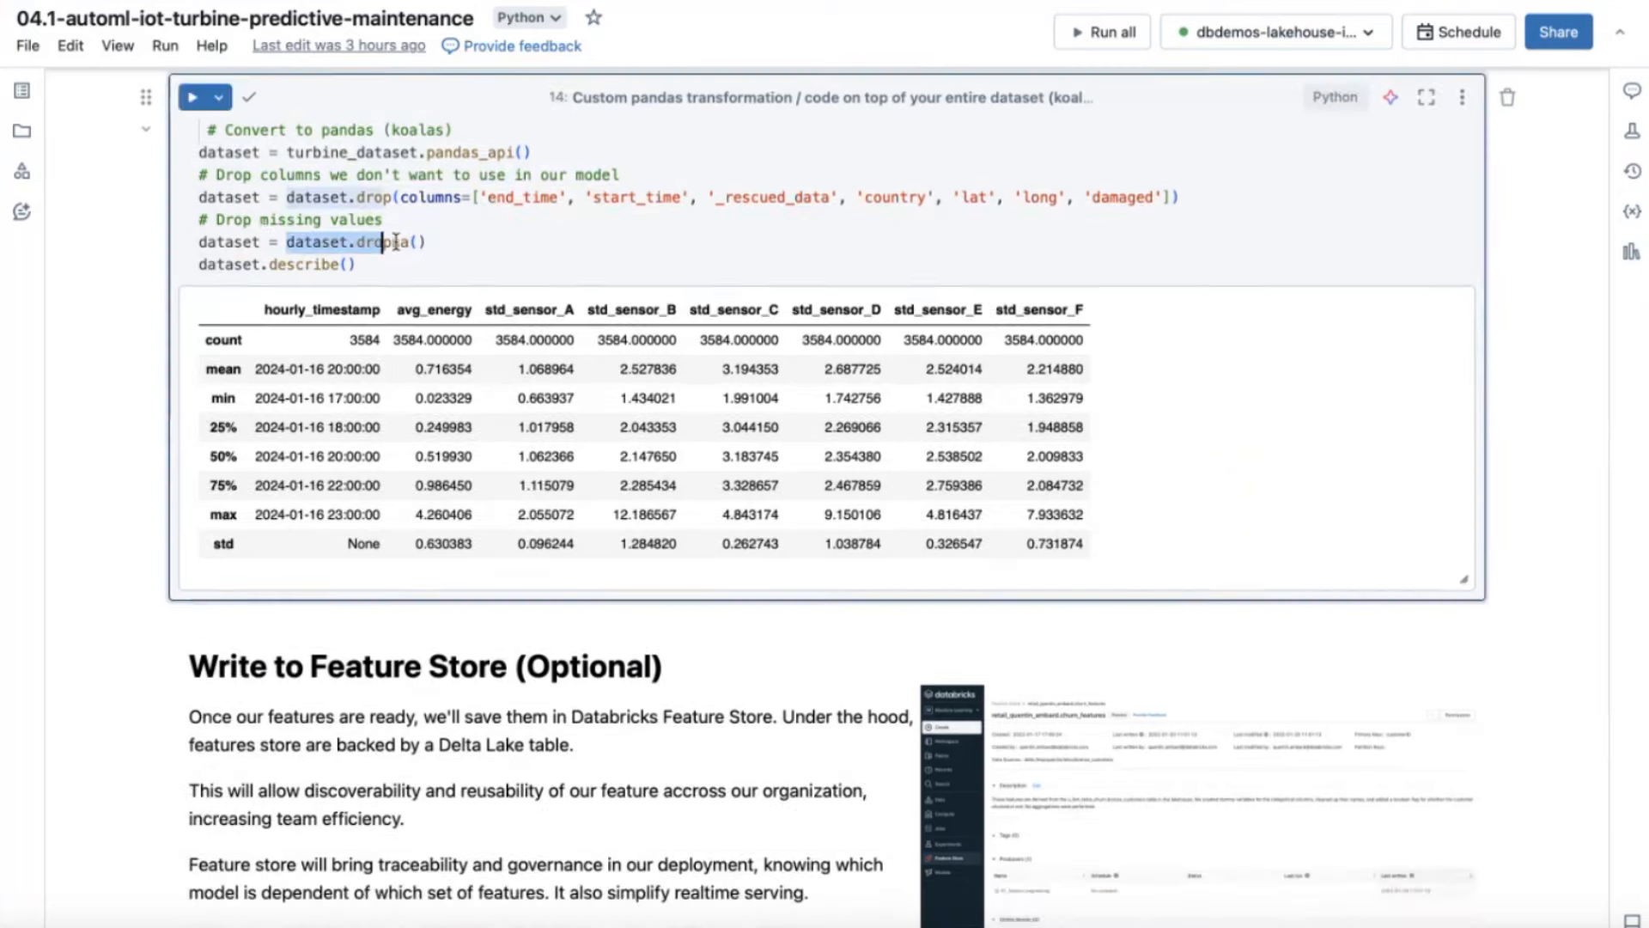
pyautogui.click(407, 197)
pyautogui.doubleClick(377, 199)
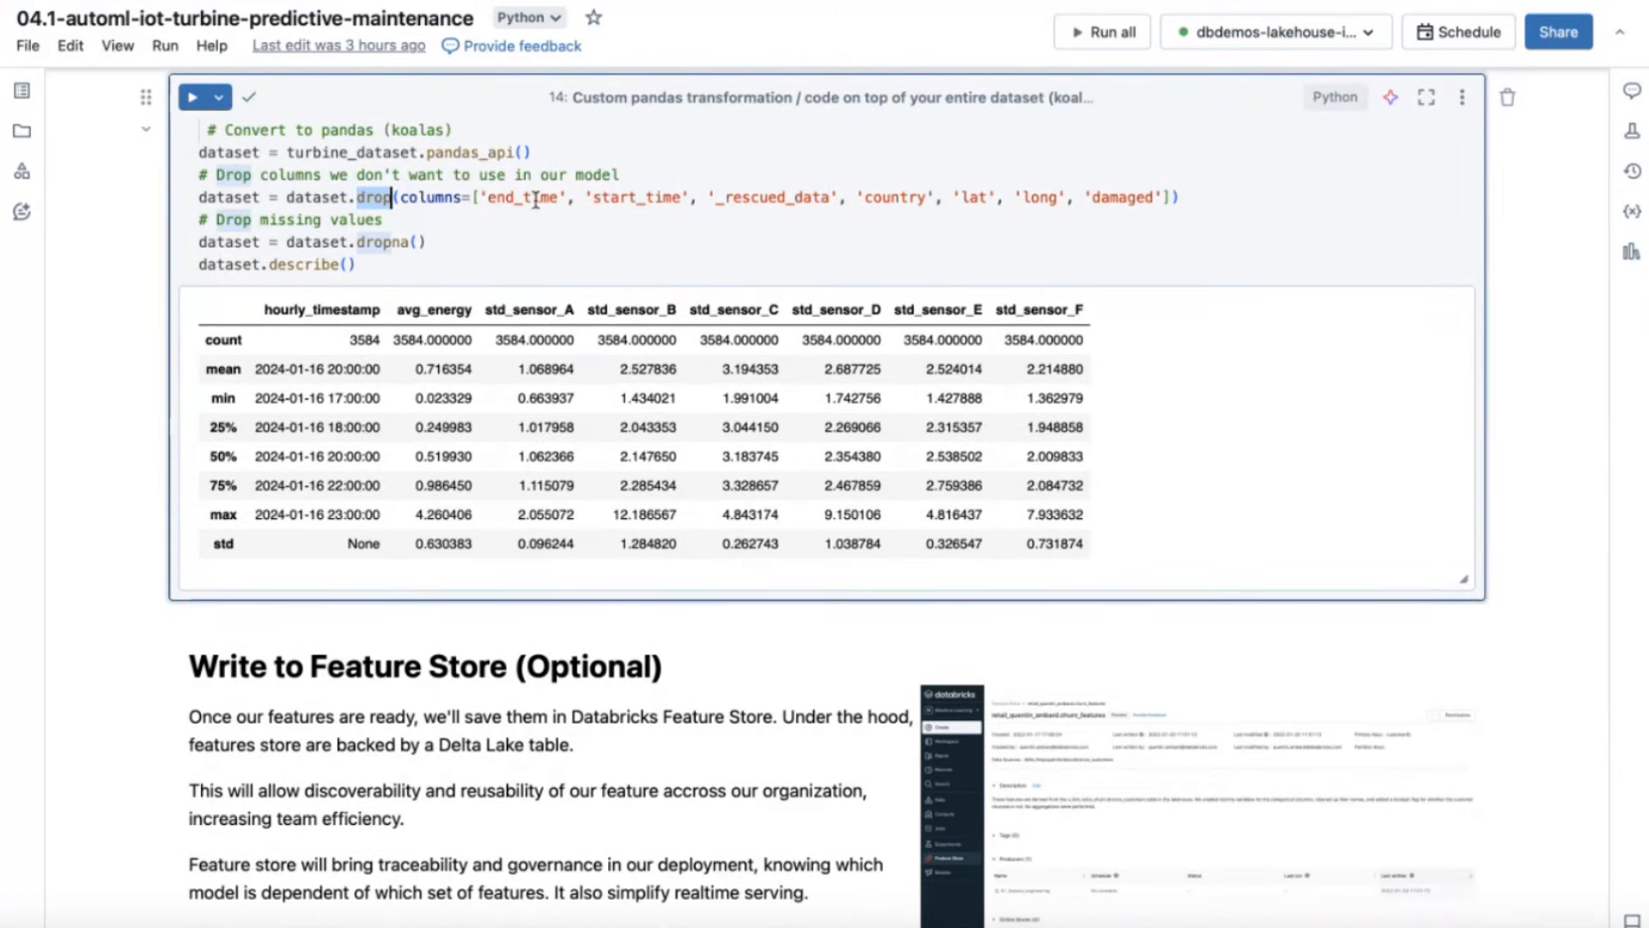
pyautogui.click(1205, 198)
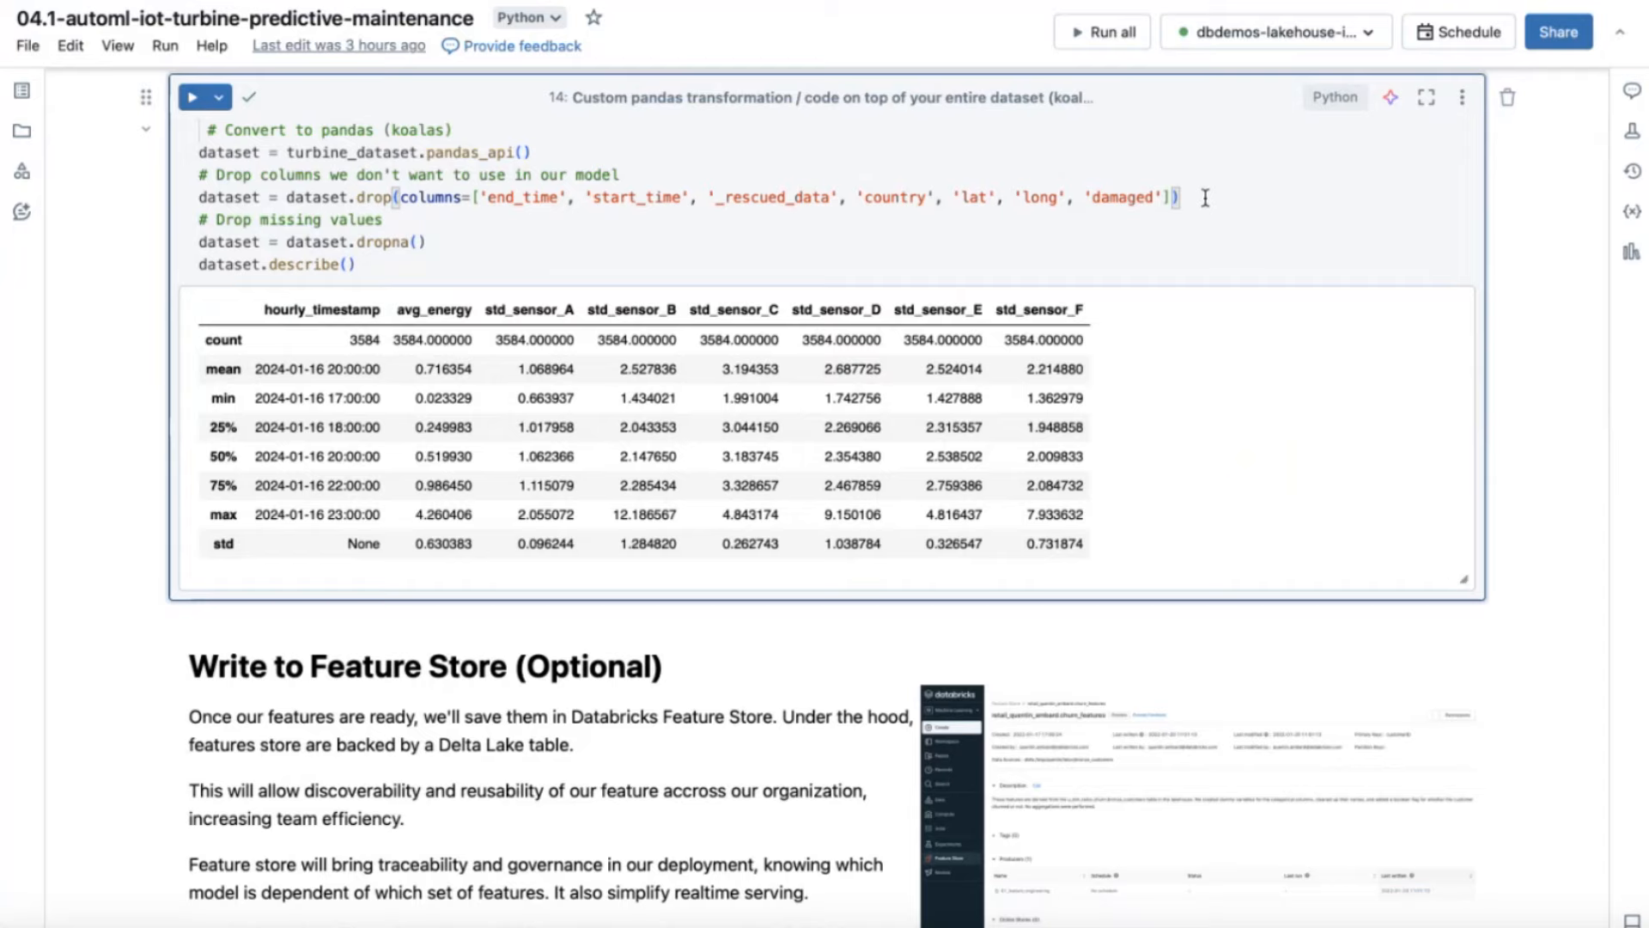
pyautogui.click(467, 242)
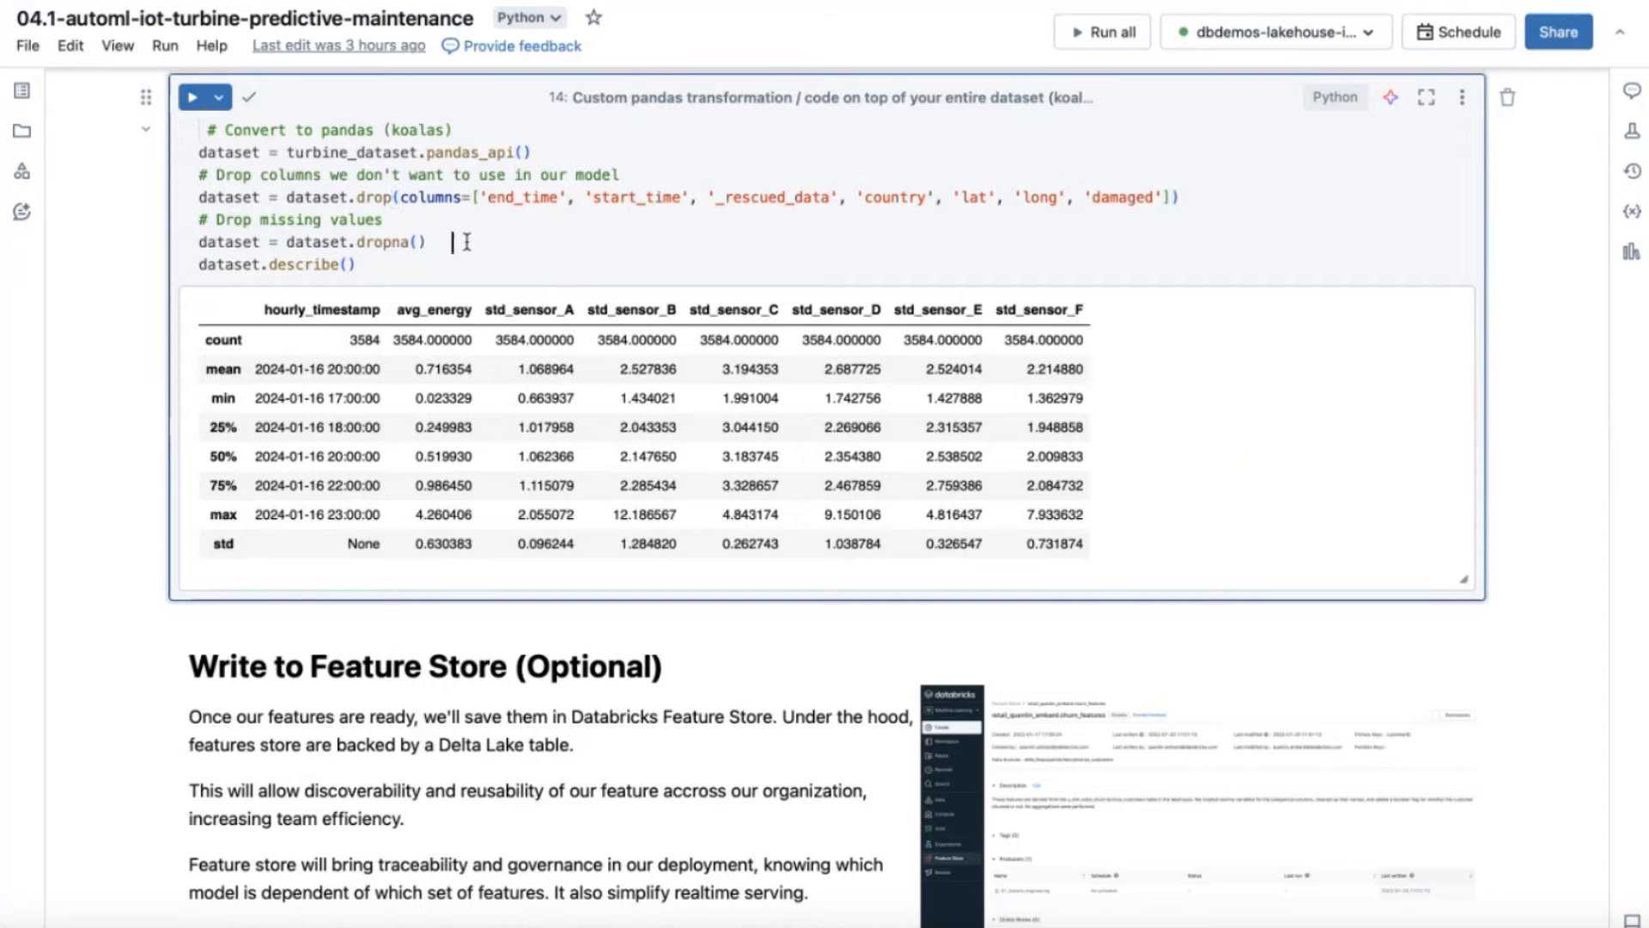
pyautogui.doubleClick(383, 242)
pyautogui.moveTo(365, 264); pyautogui.dragTo(186, 267)
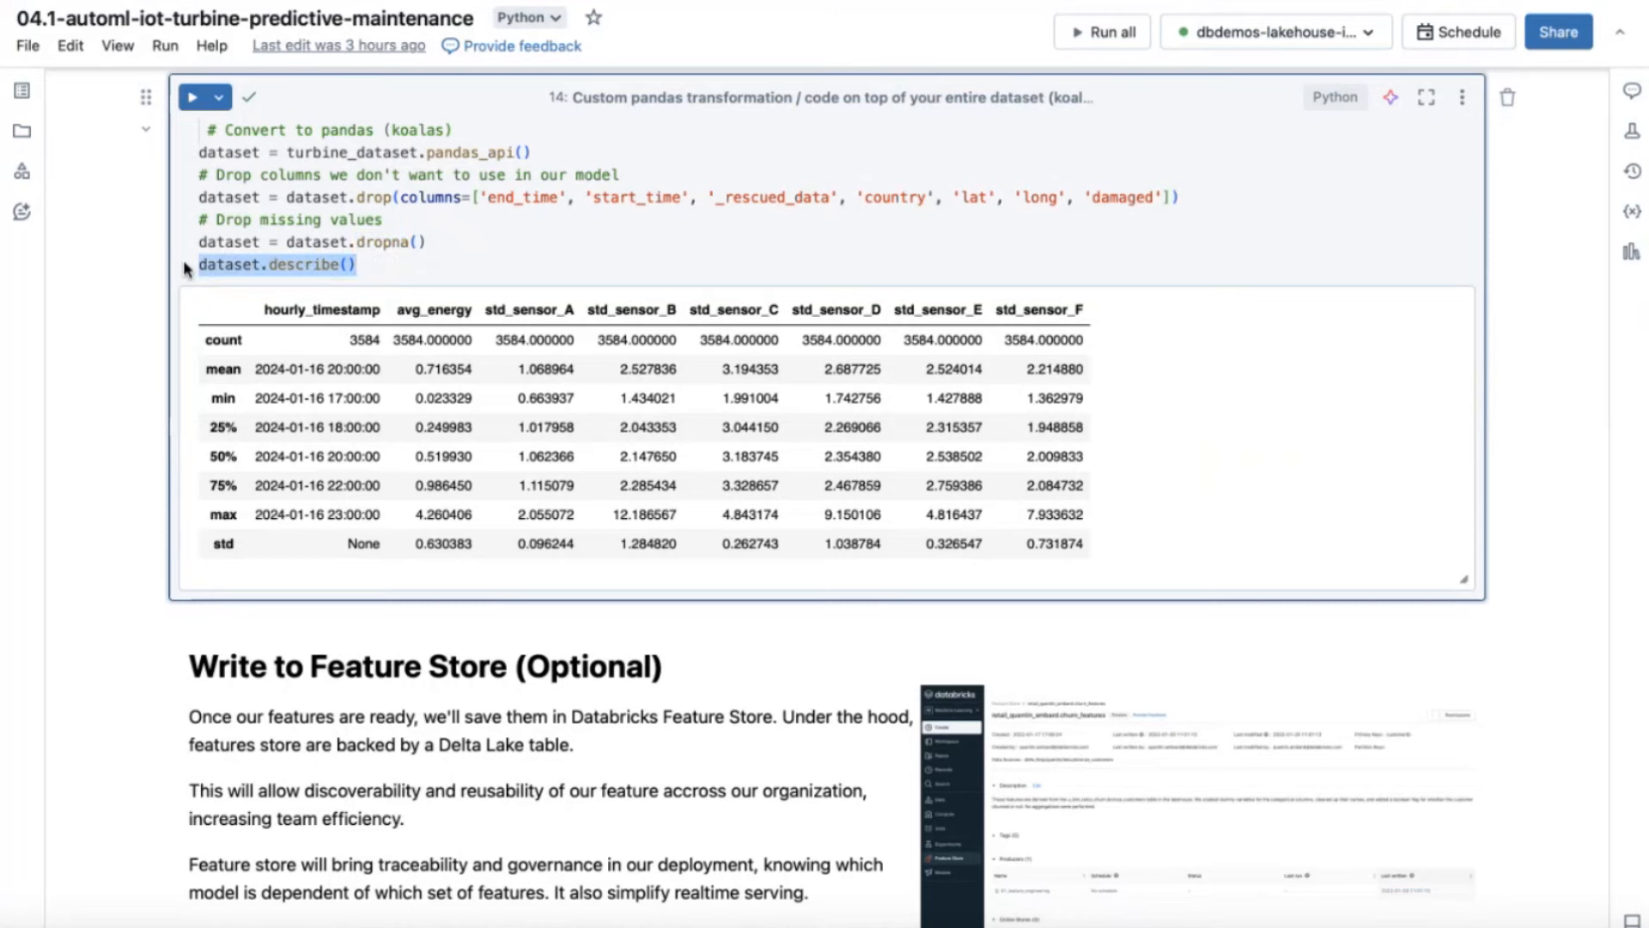
# Review the dataset.describe summary table and read the notes on writing features to the Feature Store.
pyautogui.scroll(-1, 146, 288)
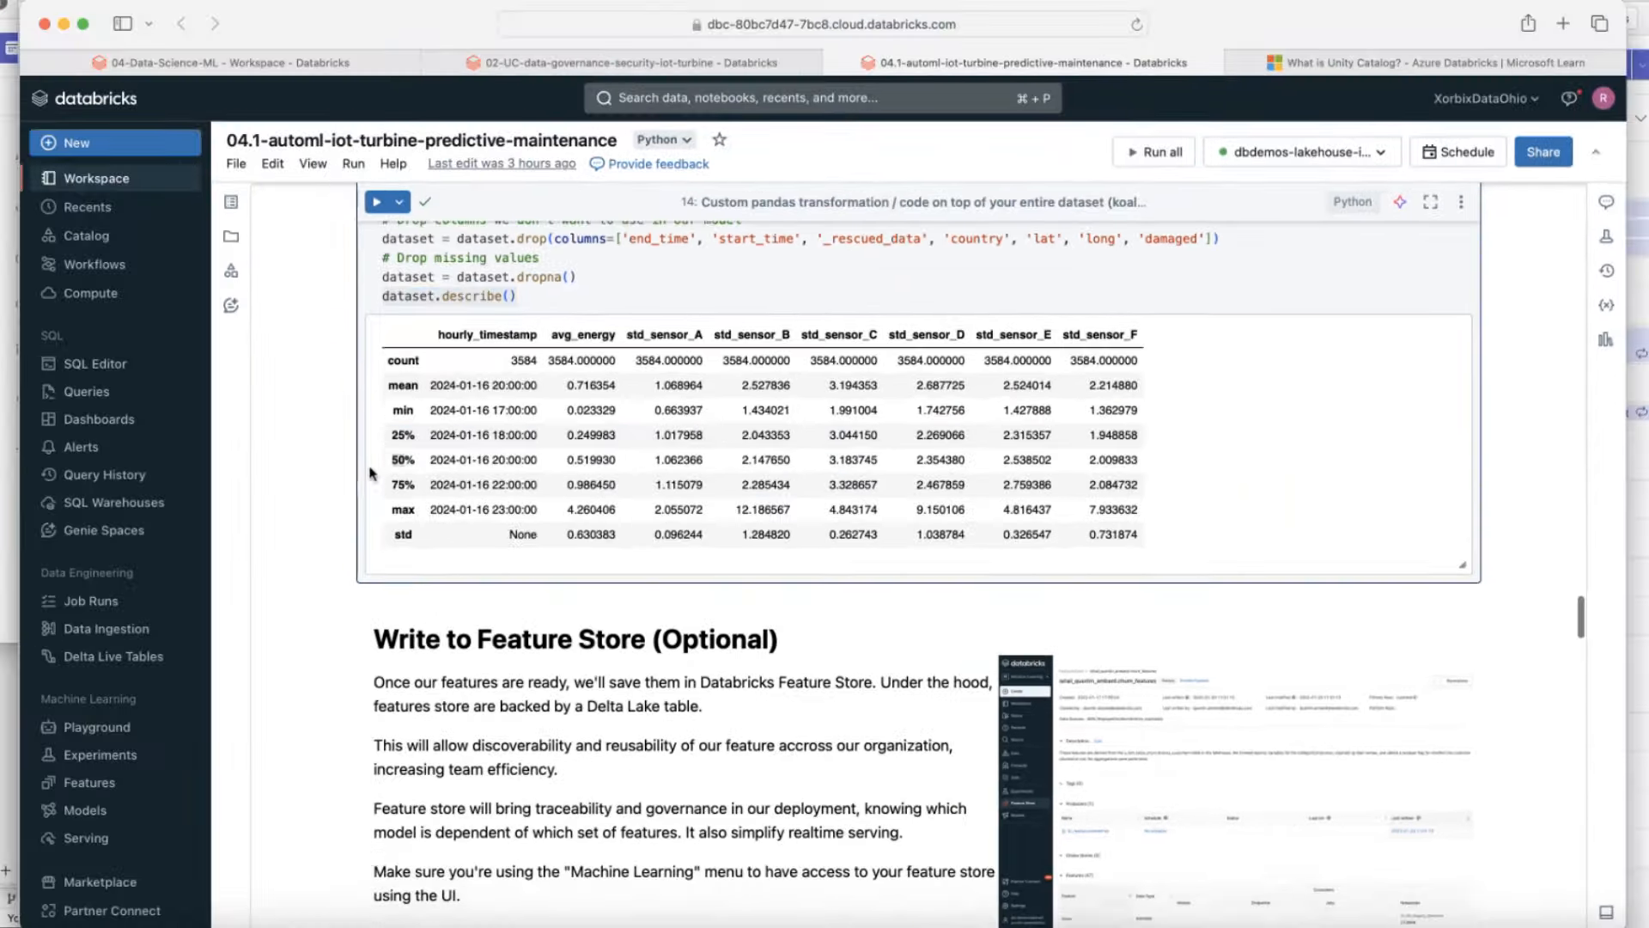
pyautogui.scroll(-5, 370, 472)
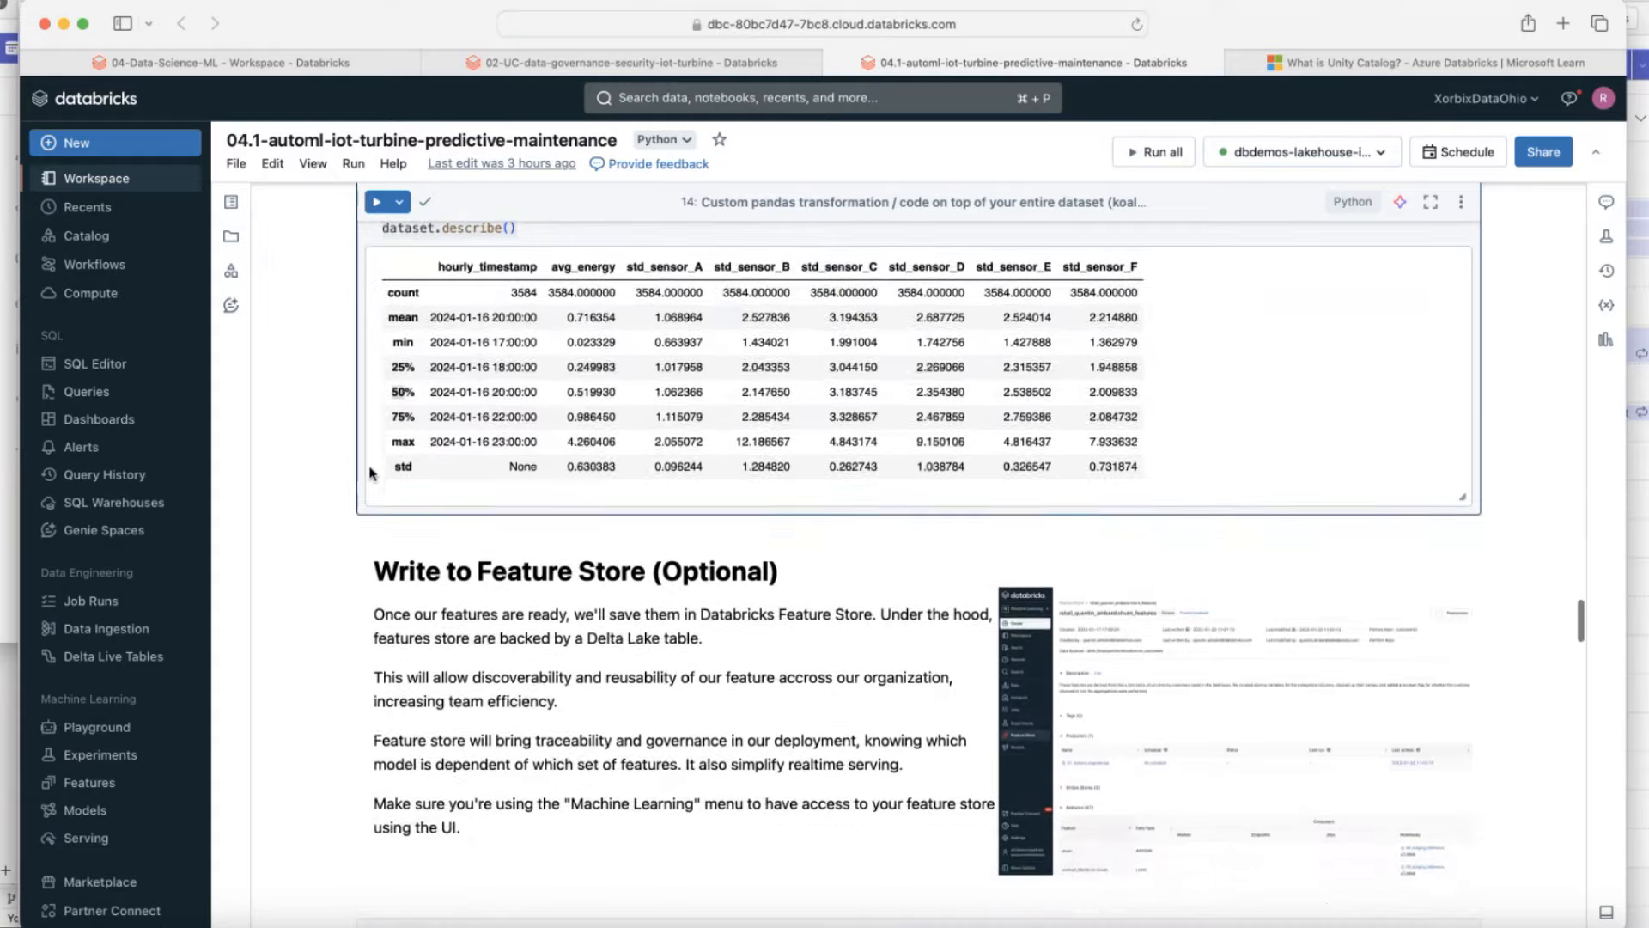
pyautogui.scroll(1, 370, 472)
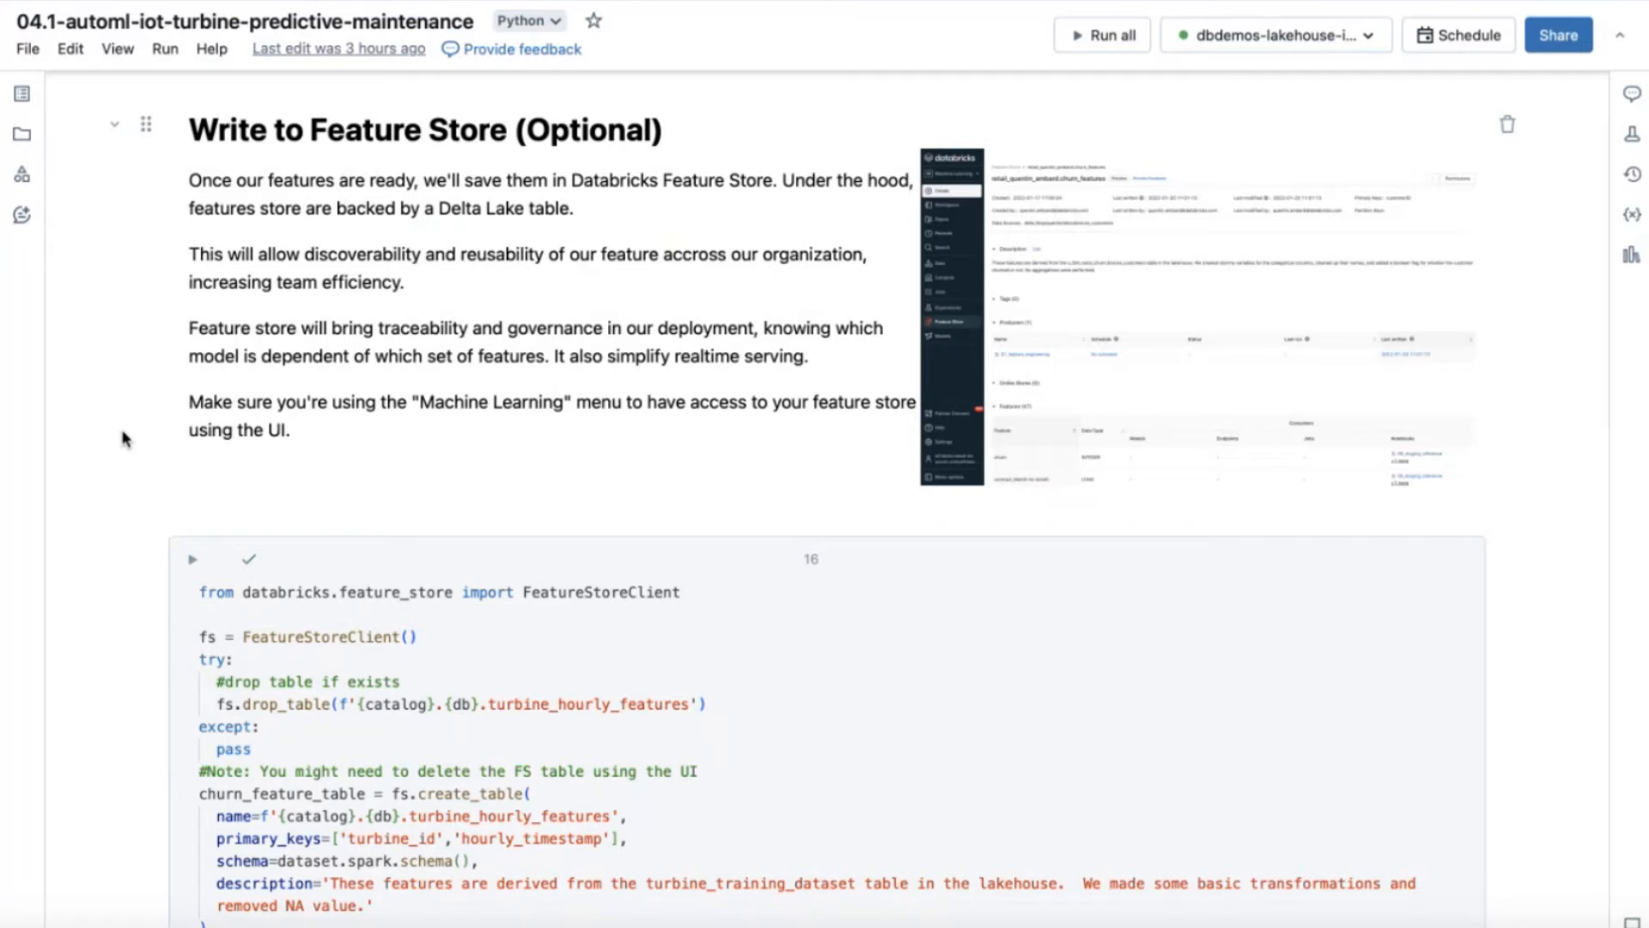
# Examine the FeatureStoreClient code in cell 16, focusing on create_table and its turbine_hourly_features name, primary_keys and schema arguments.
pyautogui.scroll(-5, 123, 439)
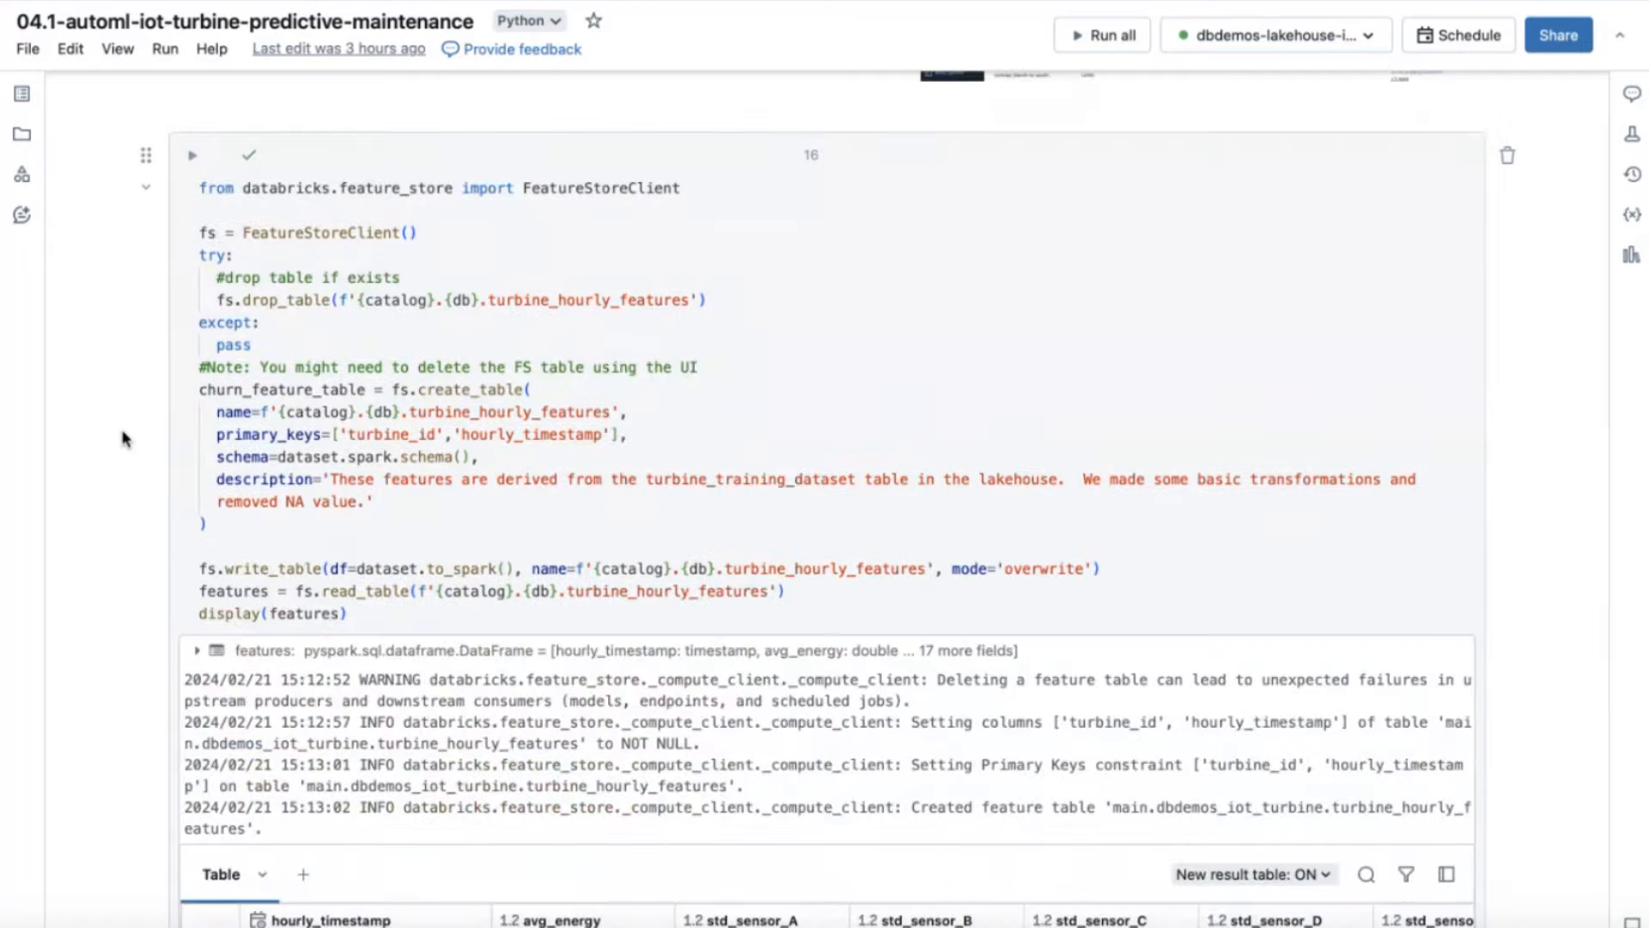
pyautogui.moveTo(431, 232); pyautogui.dragTo(167, 232)
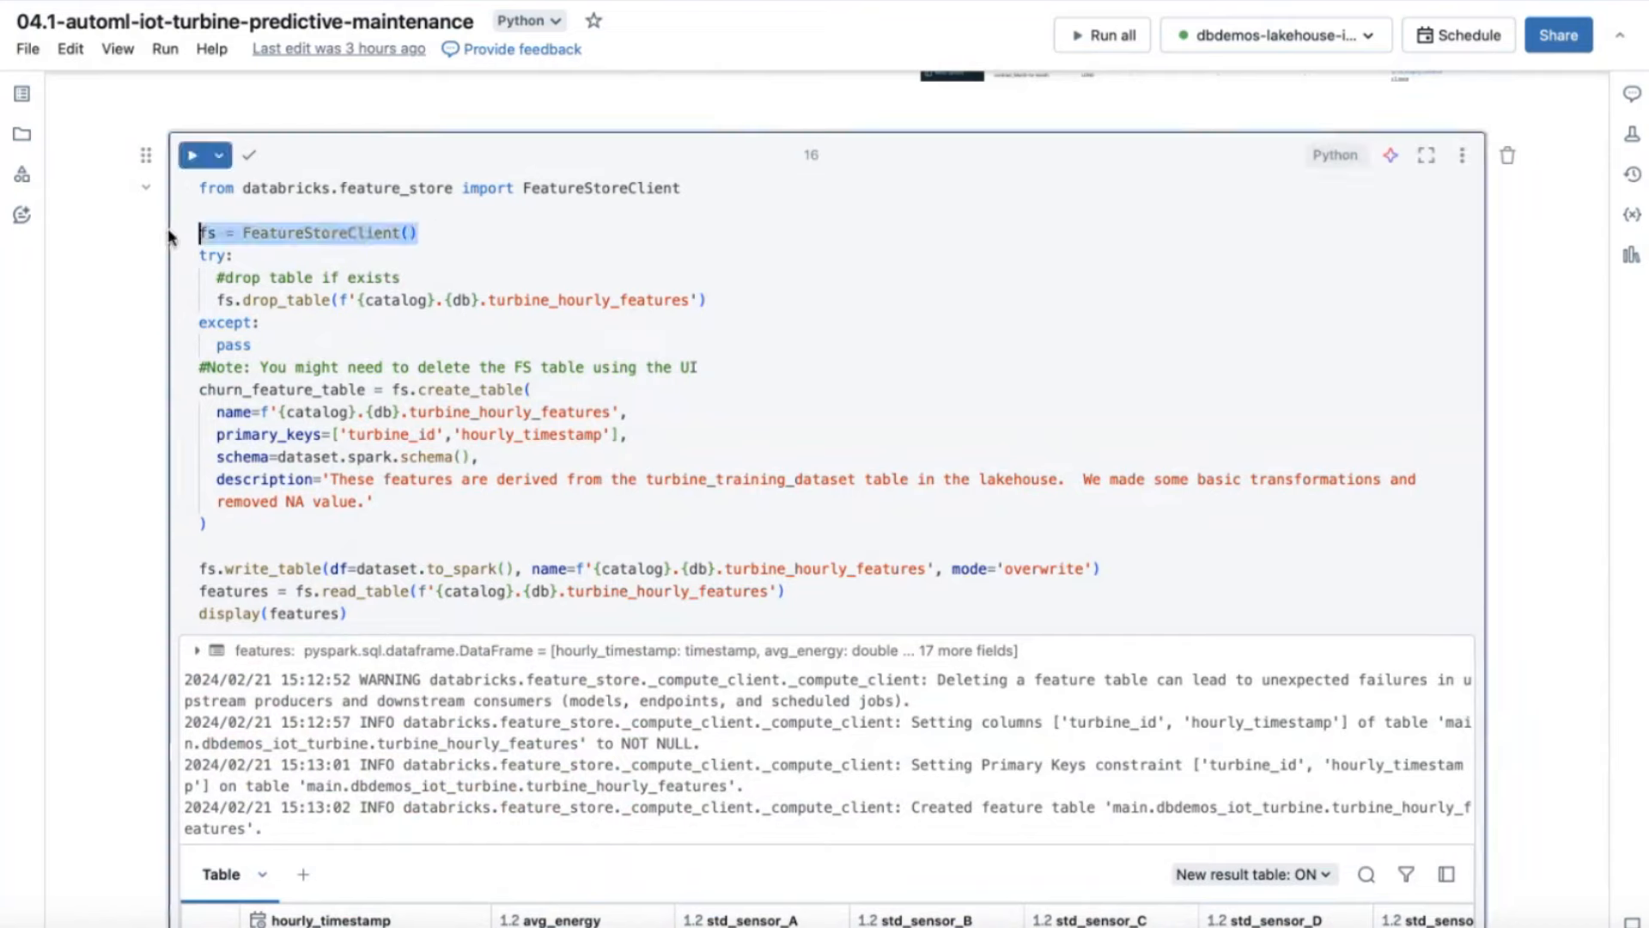
pyautogui.doubleClick(490, 389)
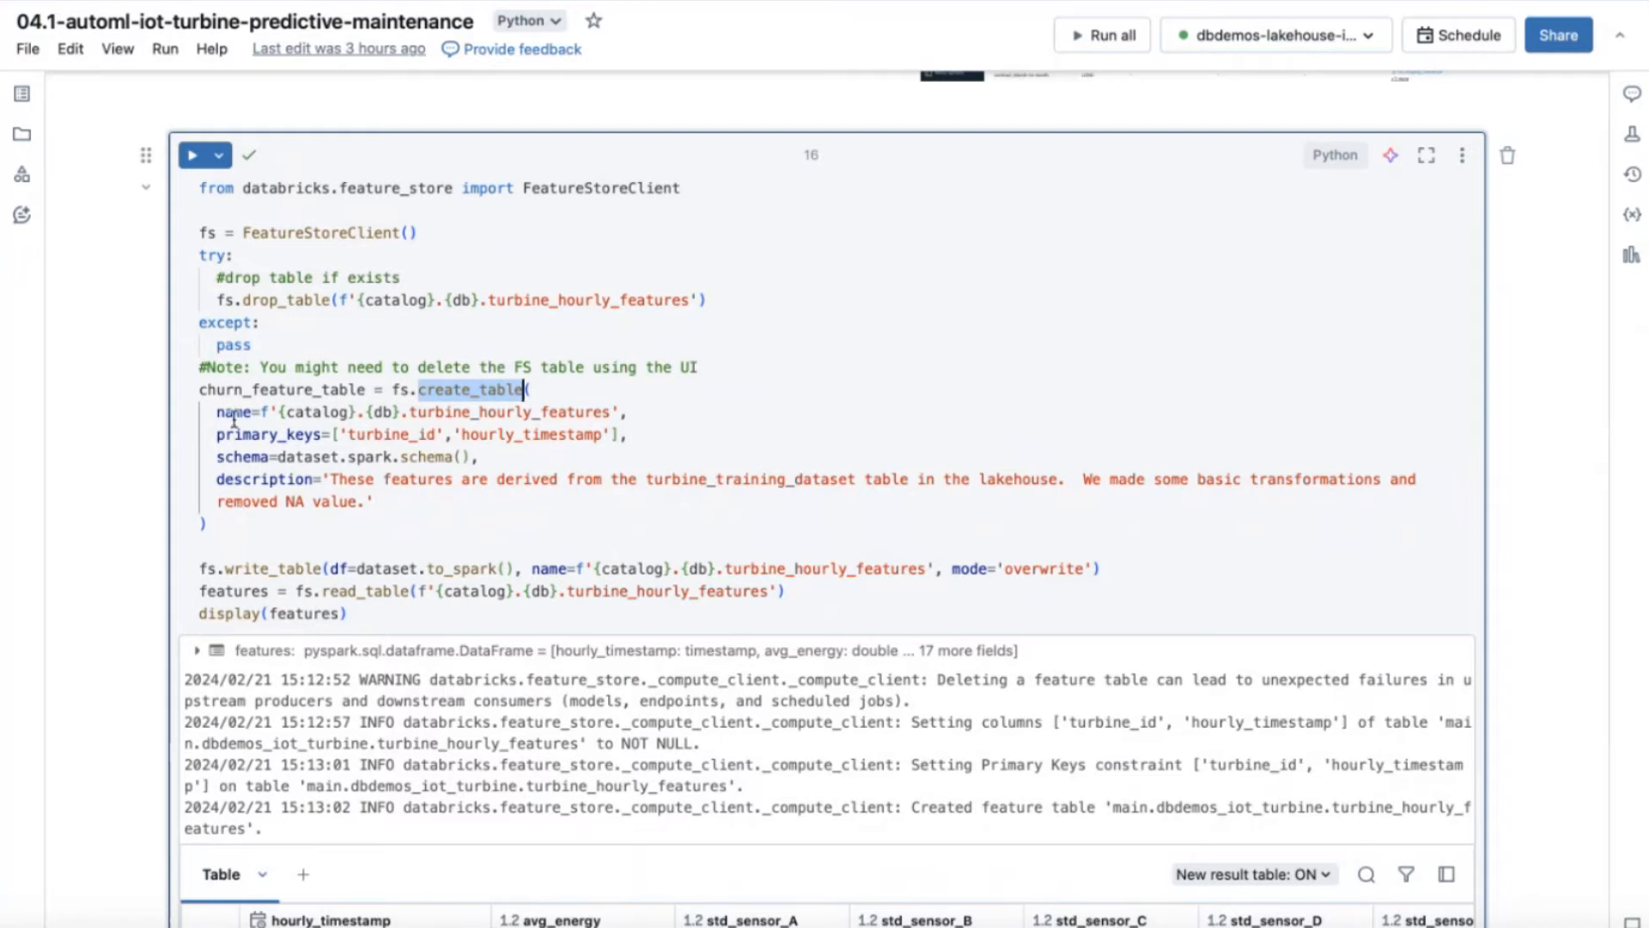
pyautogui.doubleClick(309, 412)
pyautogui.doubleClick(380, 412)
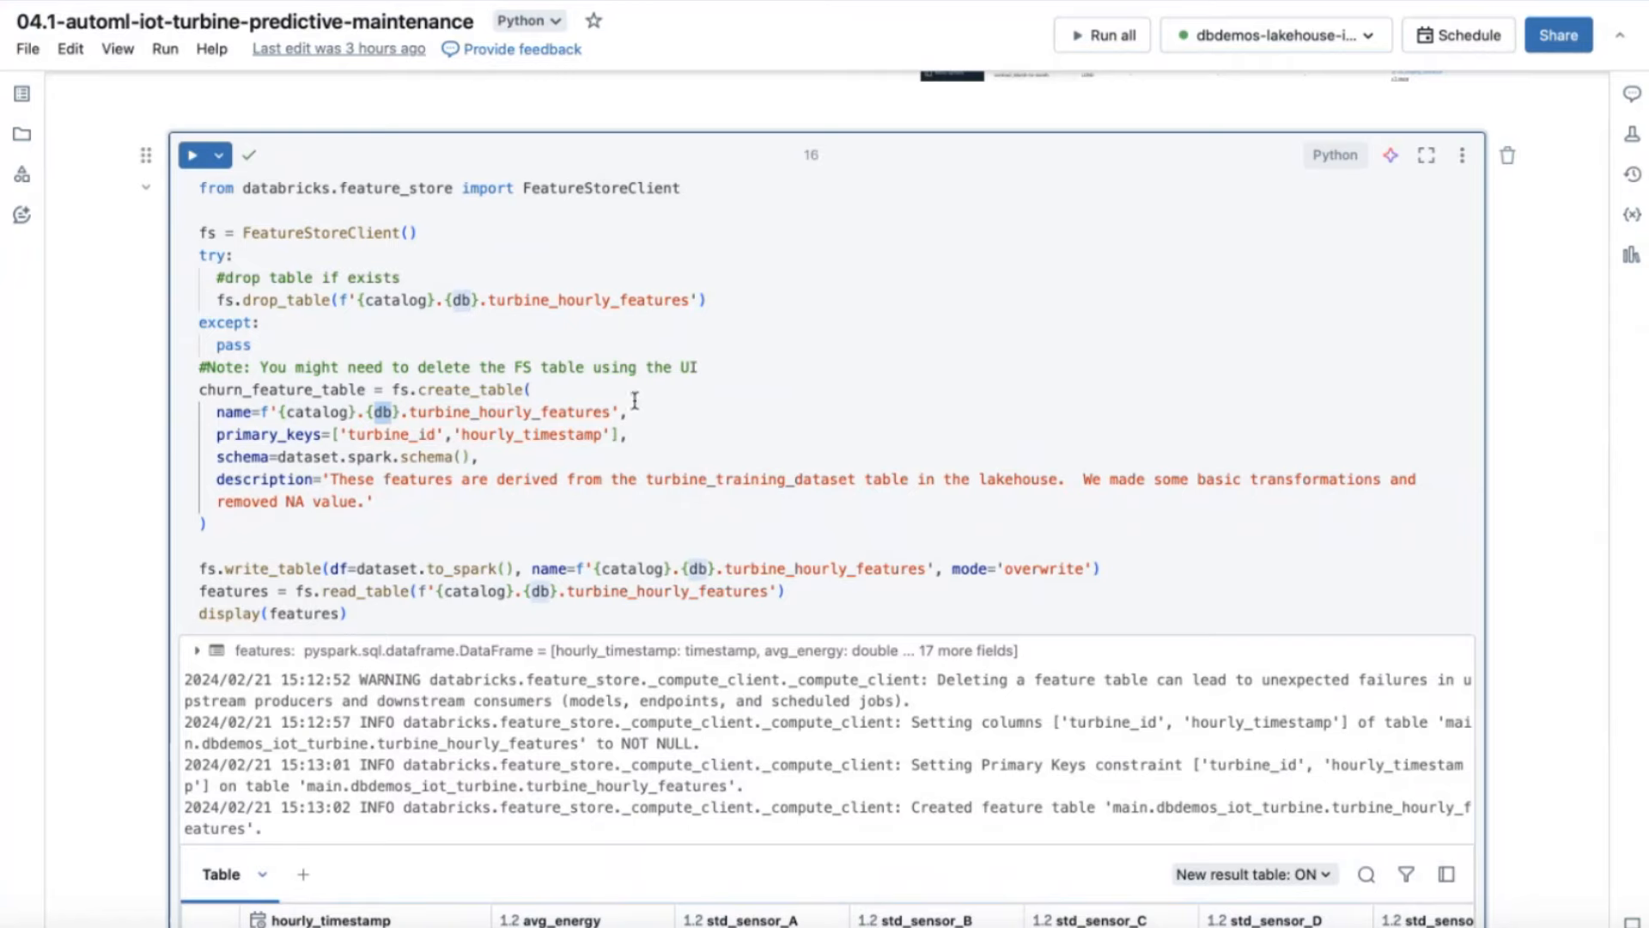
pyautogui.doubleClick(580, 412)
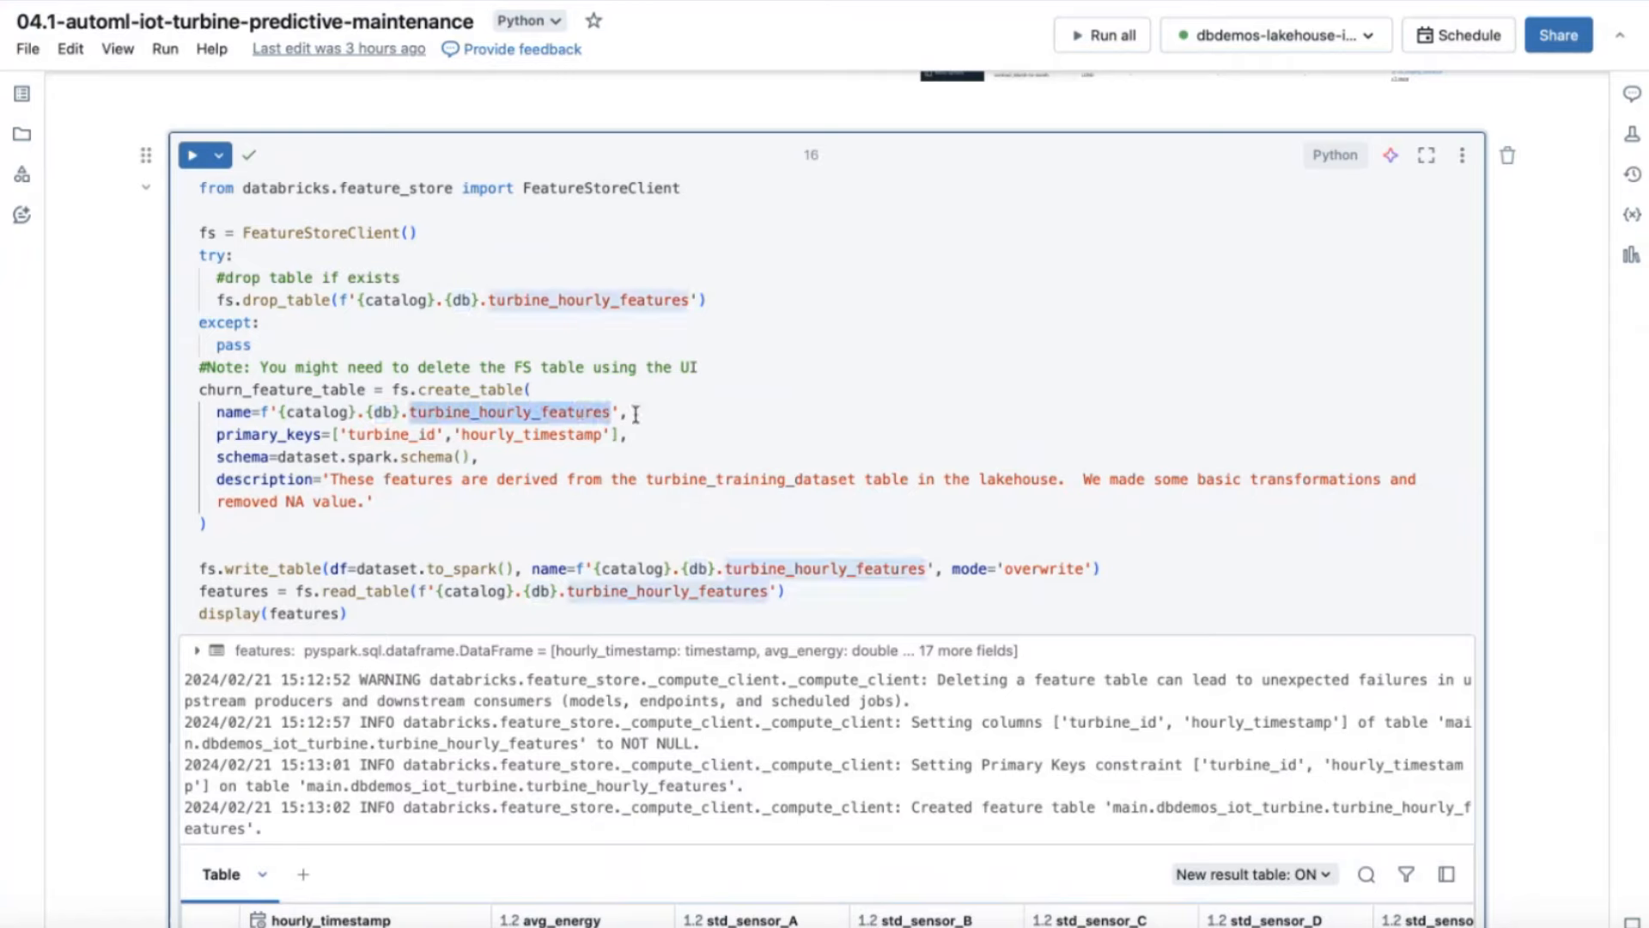
pyautogui.moveTo(633, 435); pyautogui.dragTo(215, 435)
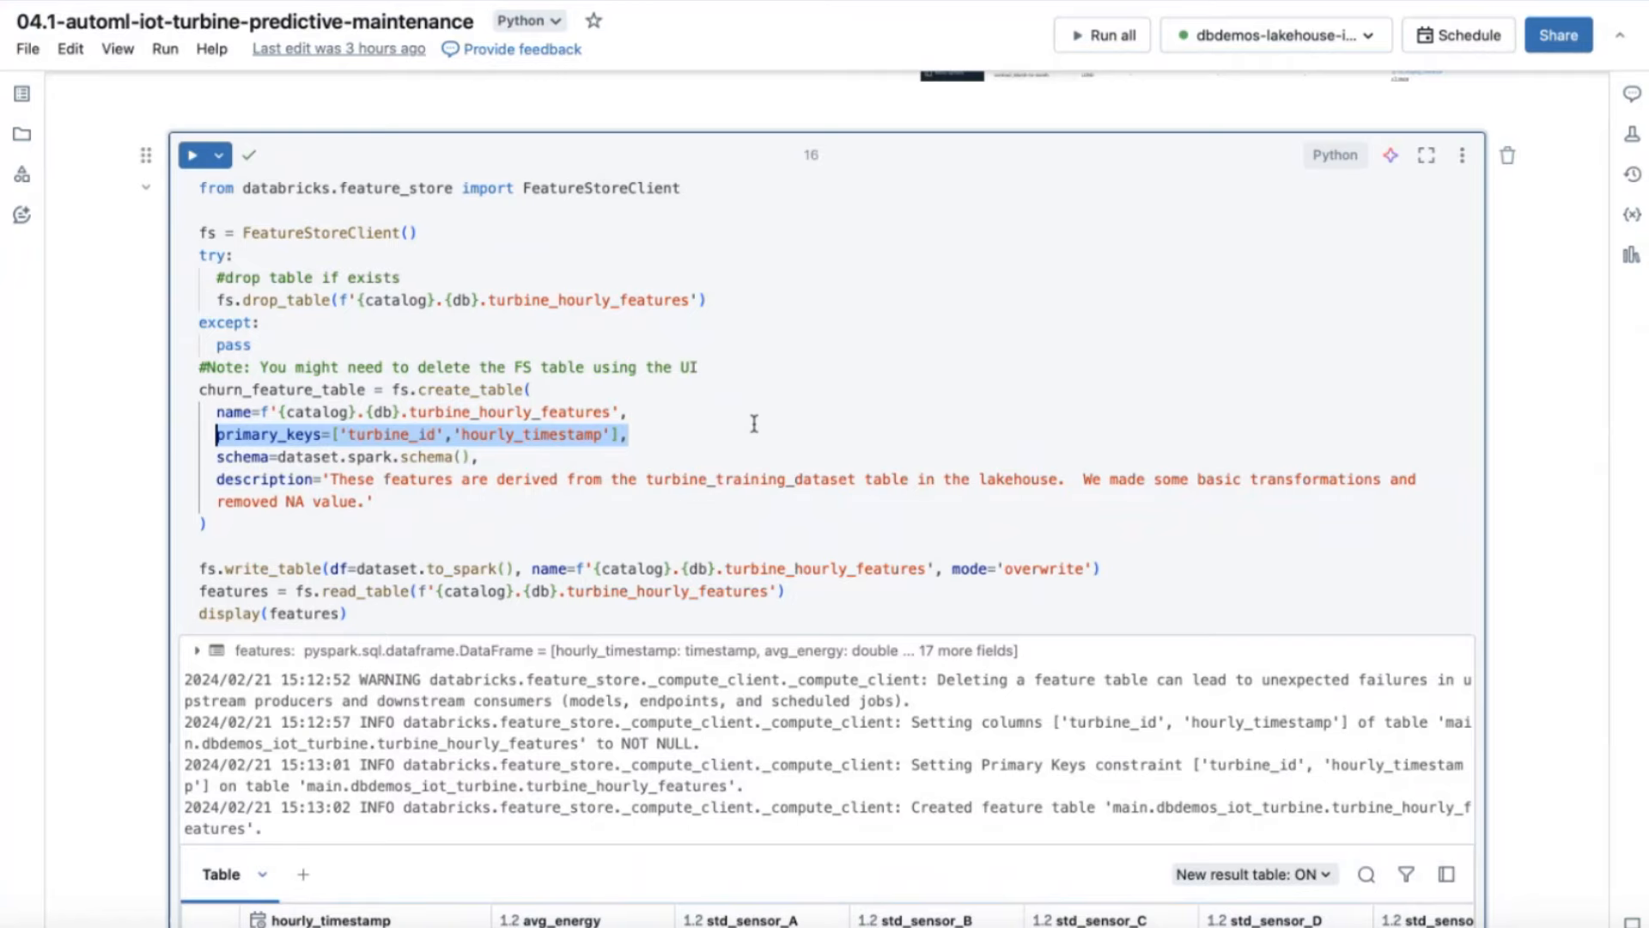
pyautogui.doubleClick(456, 387)
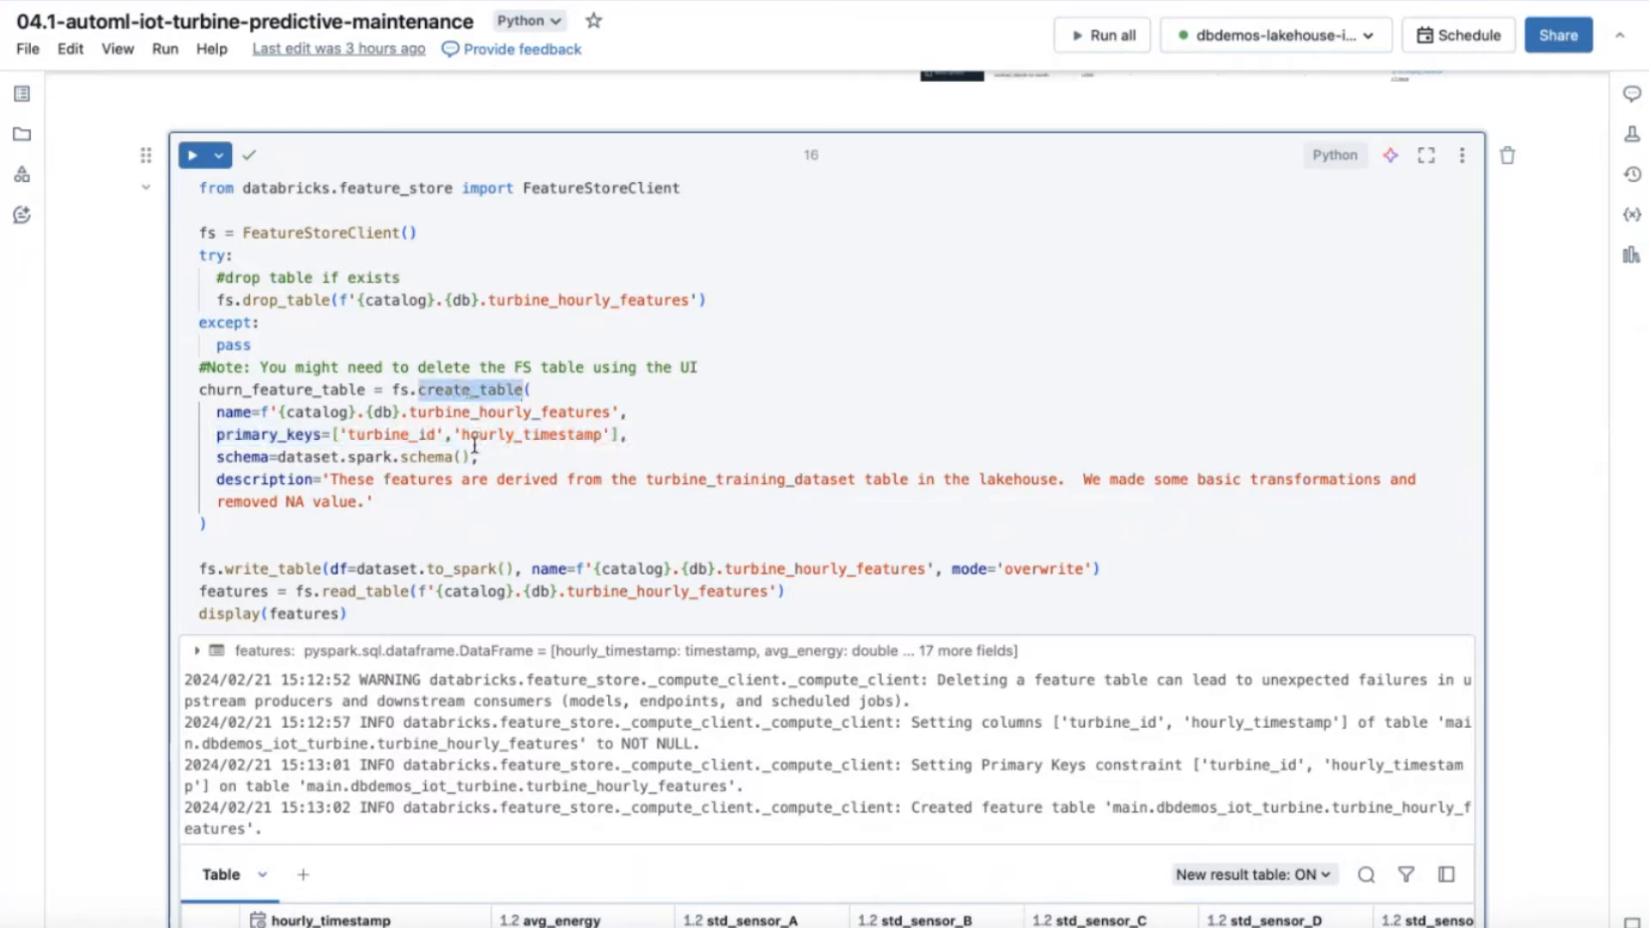
pyautogui.moveTo(486, 457); pyautogui.dragTo(216, 457)
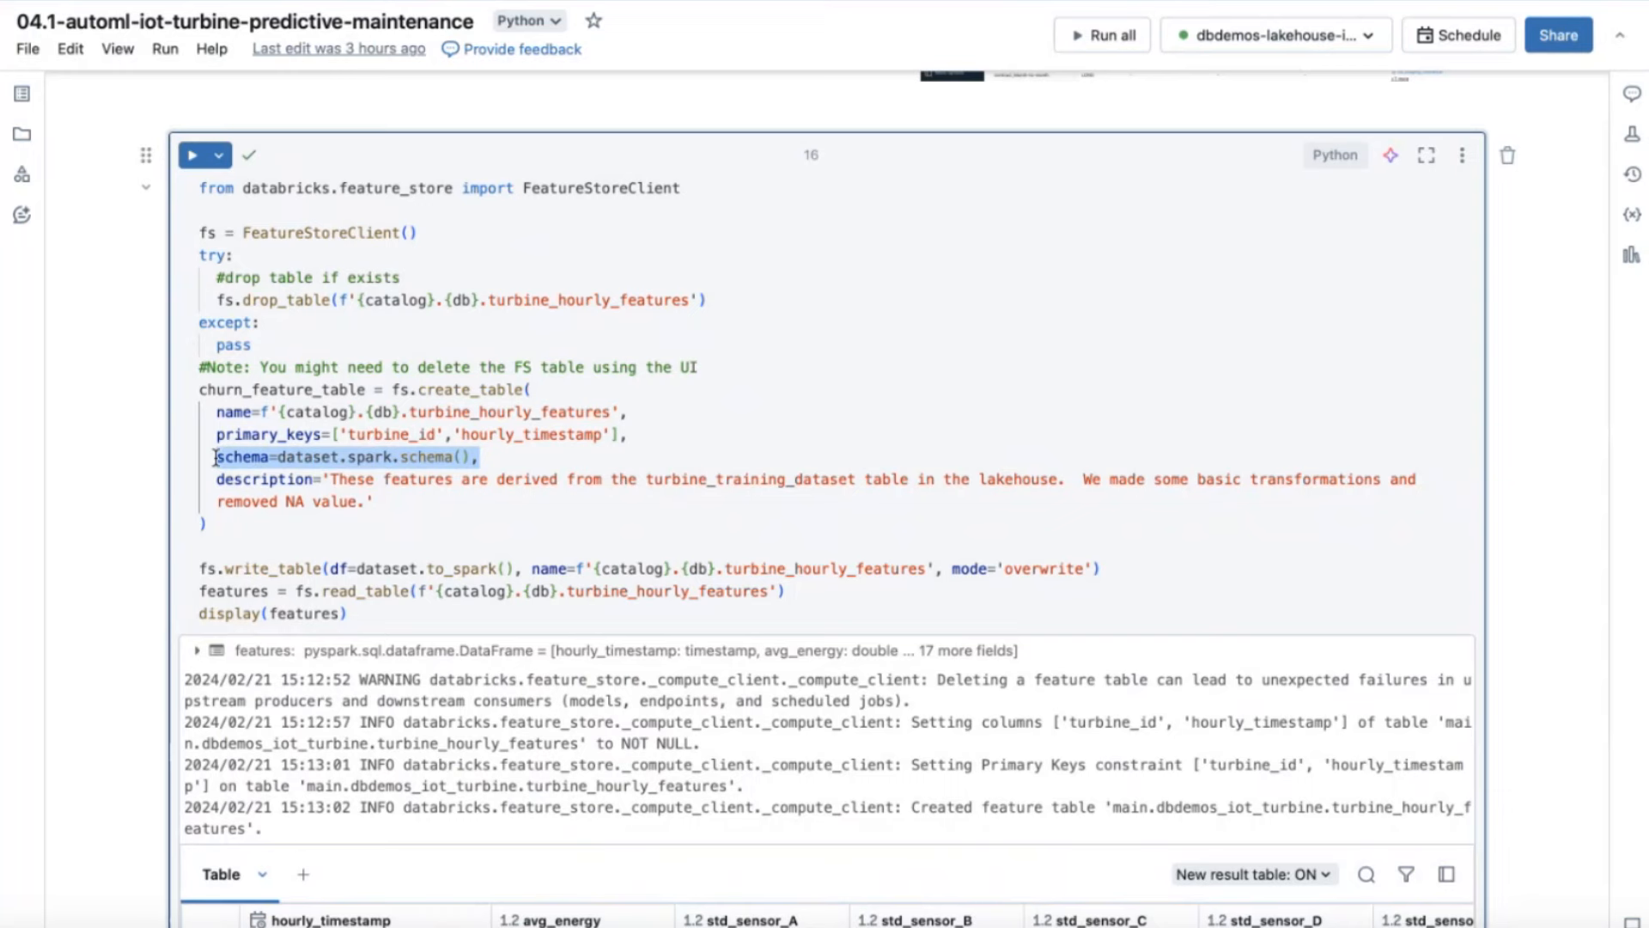
# Review the write_table call with its overwrite mode and the read_table call, plus the resulting features table in the cell 16 output.
pyautogui.scroll(-1, 90, 465)
pyautogui.scroll(-1, 90, 465)
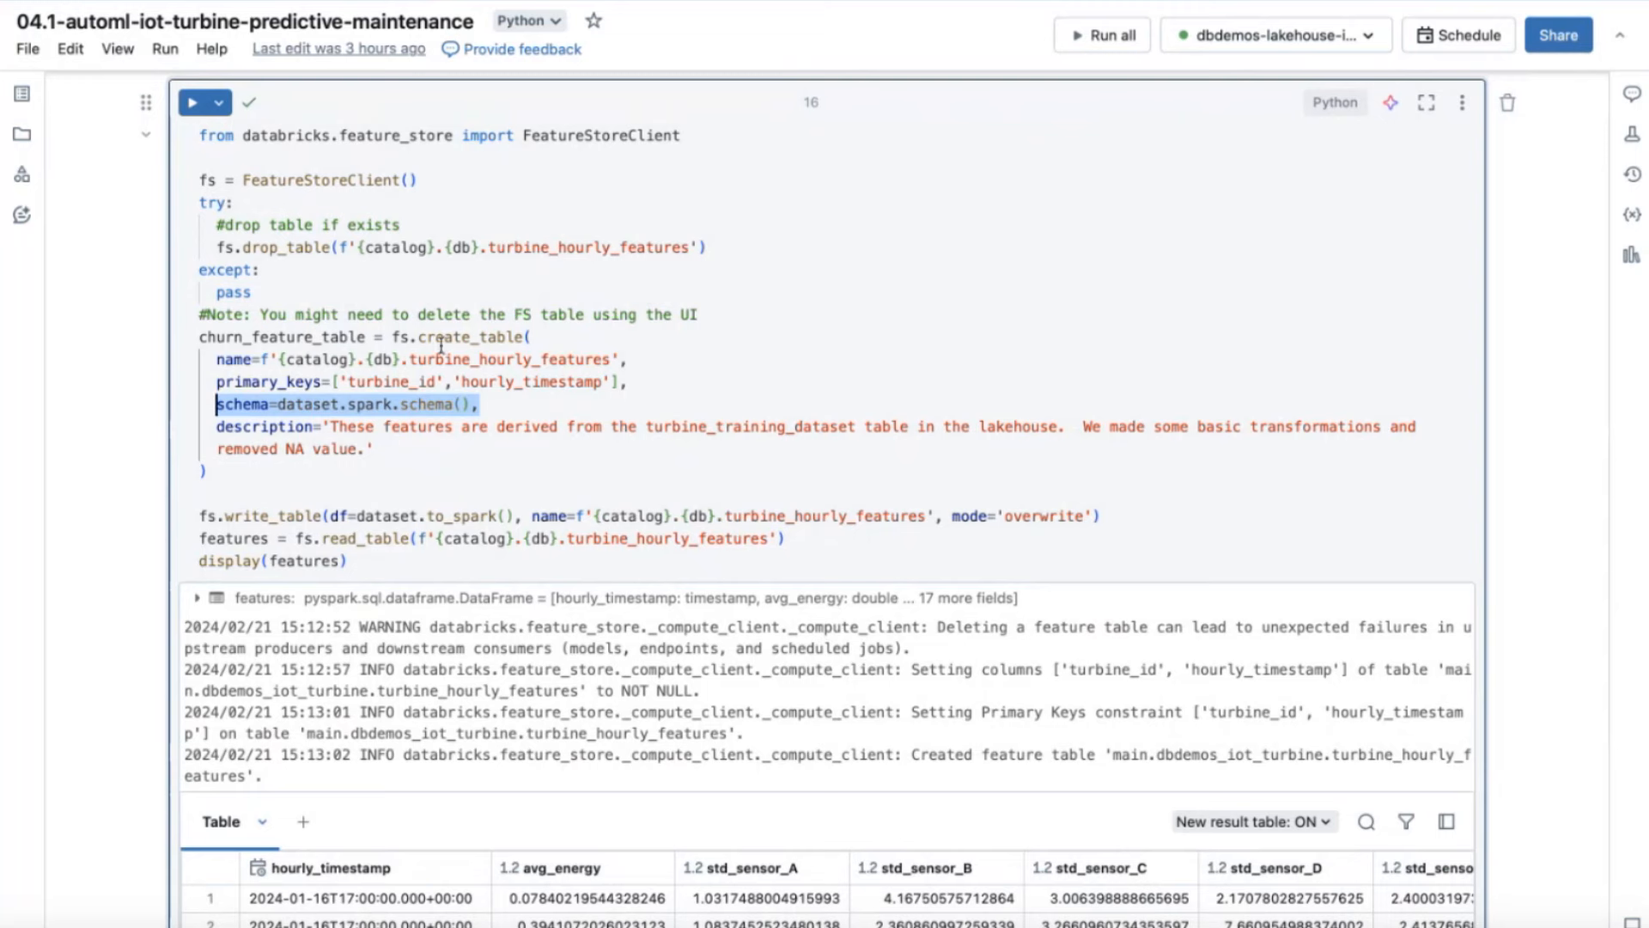
pyautogui.scroll(-1, 128, 564)
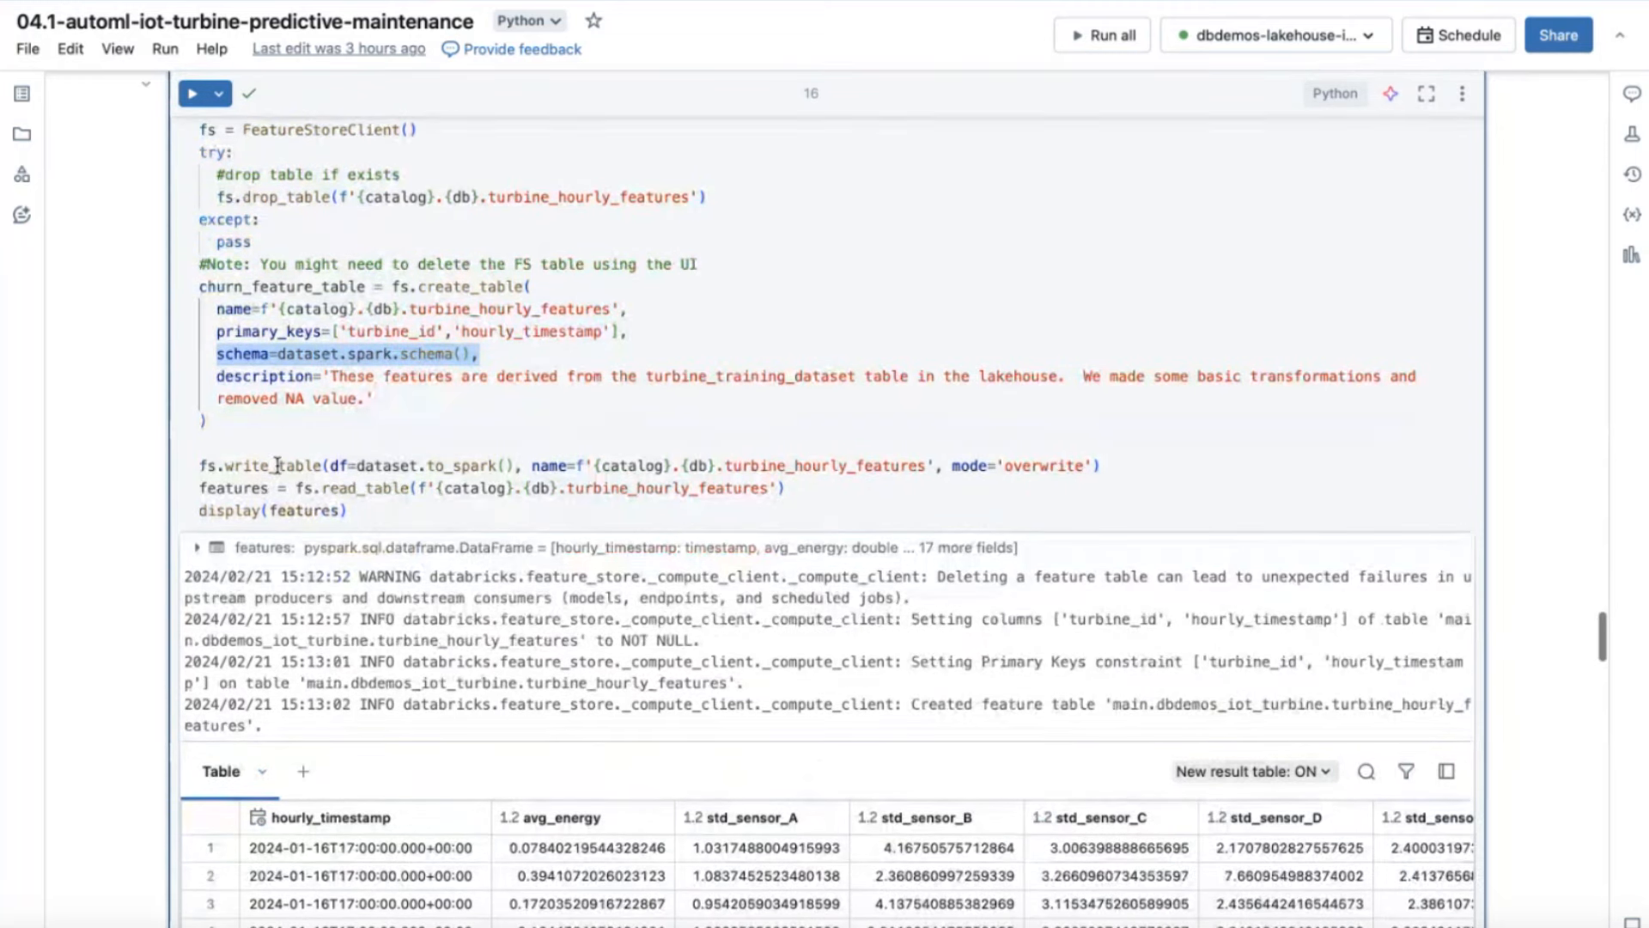
pyautogui.click(277, 465)
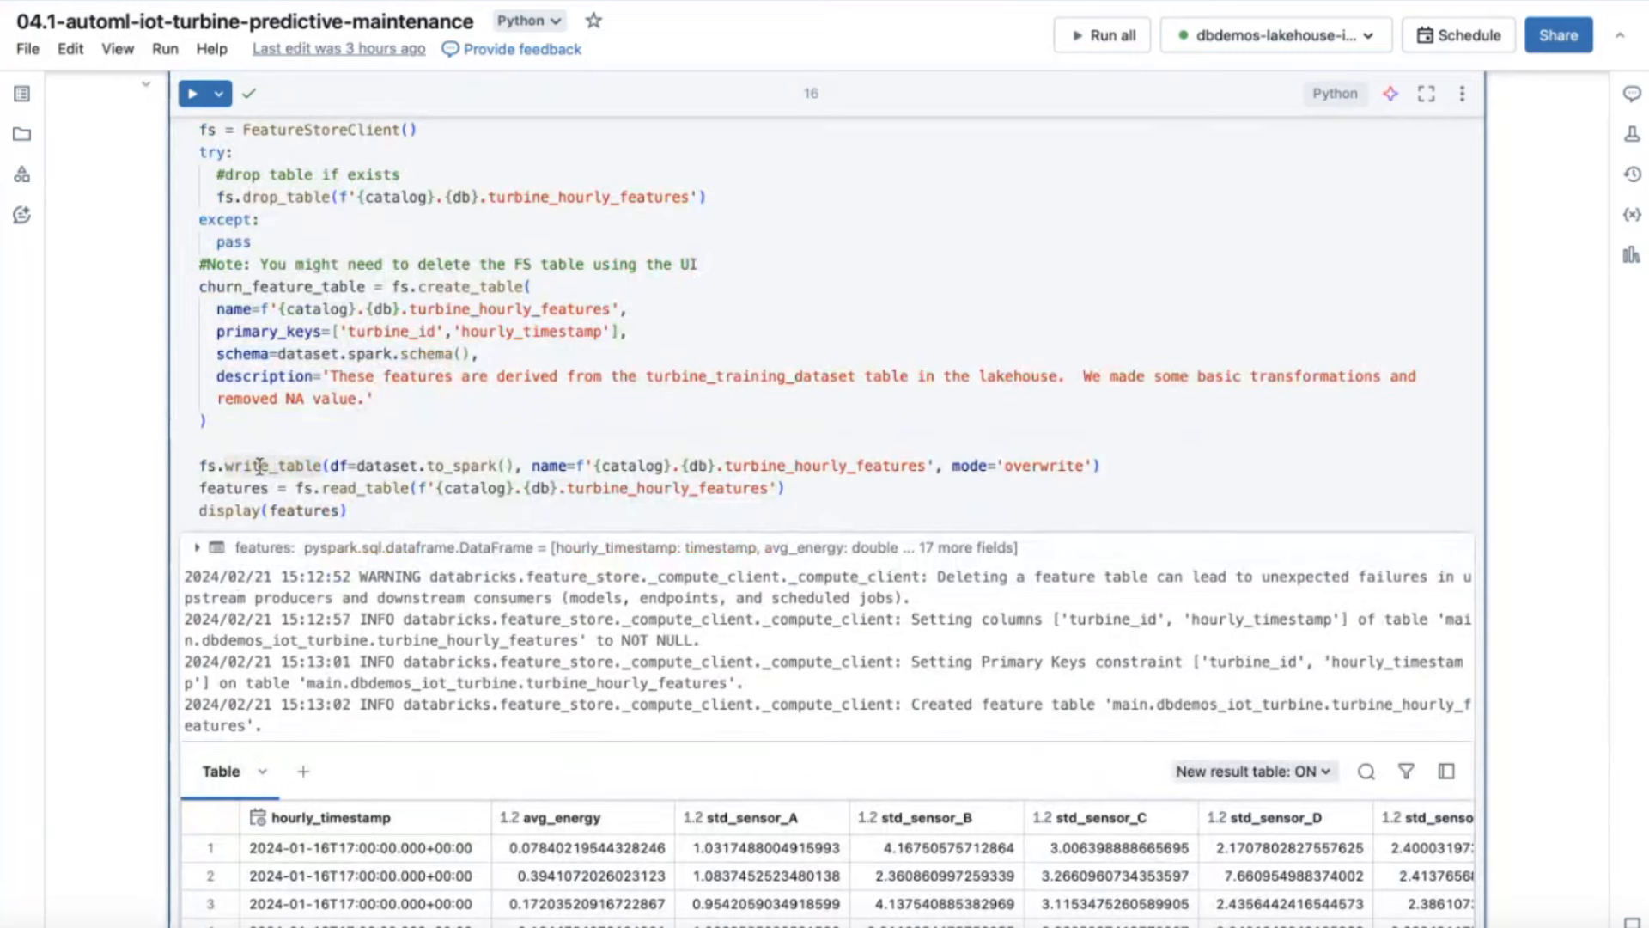
pyautogui.doubleClick(553, 468)
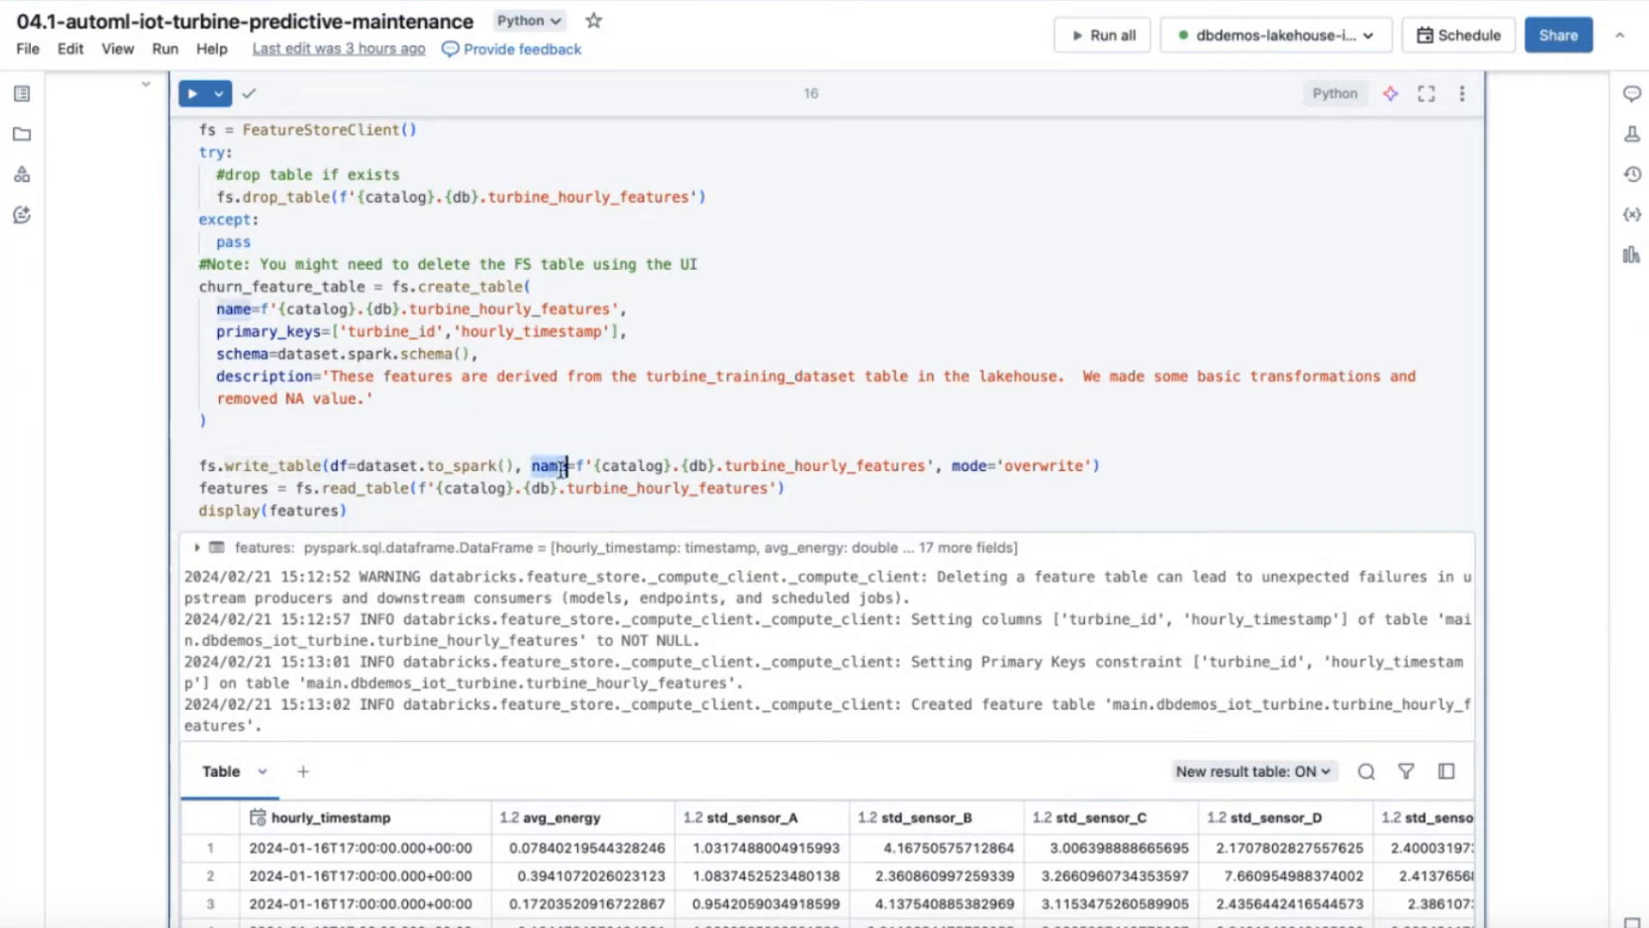
pyautogui.moveTo(953, 467); pyautogui.dragTo(1137, 467)
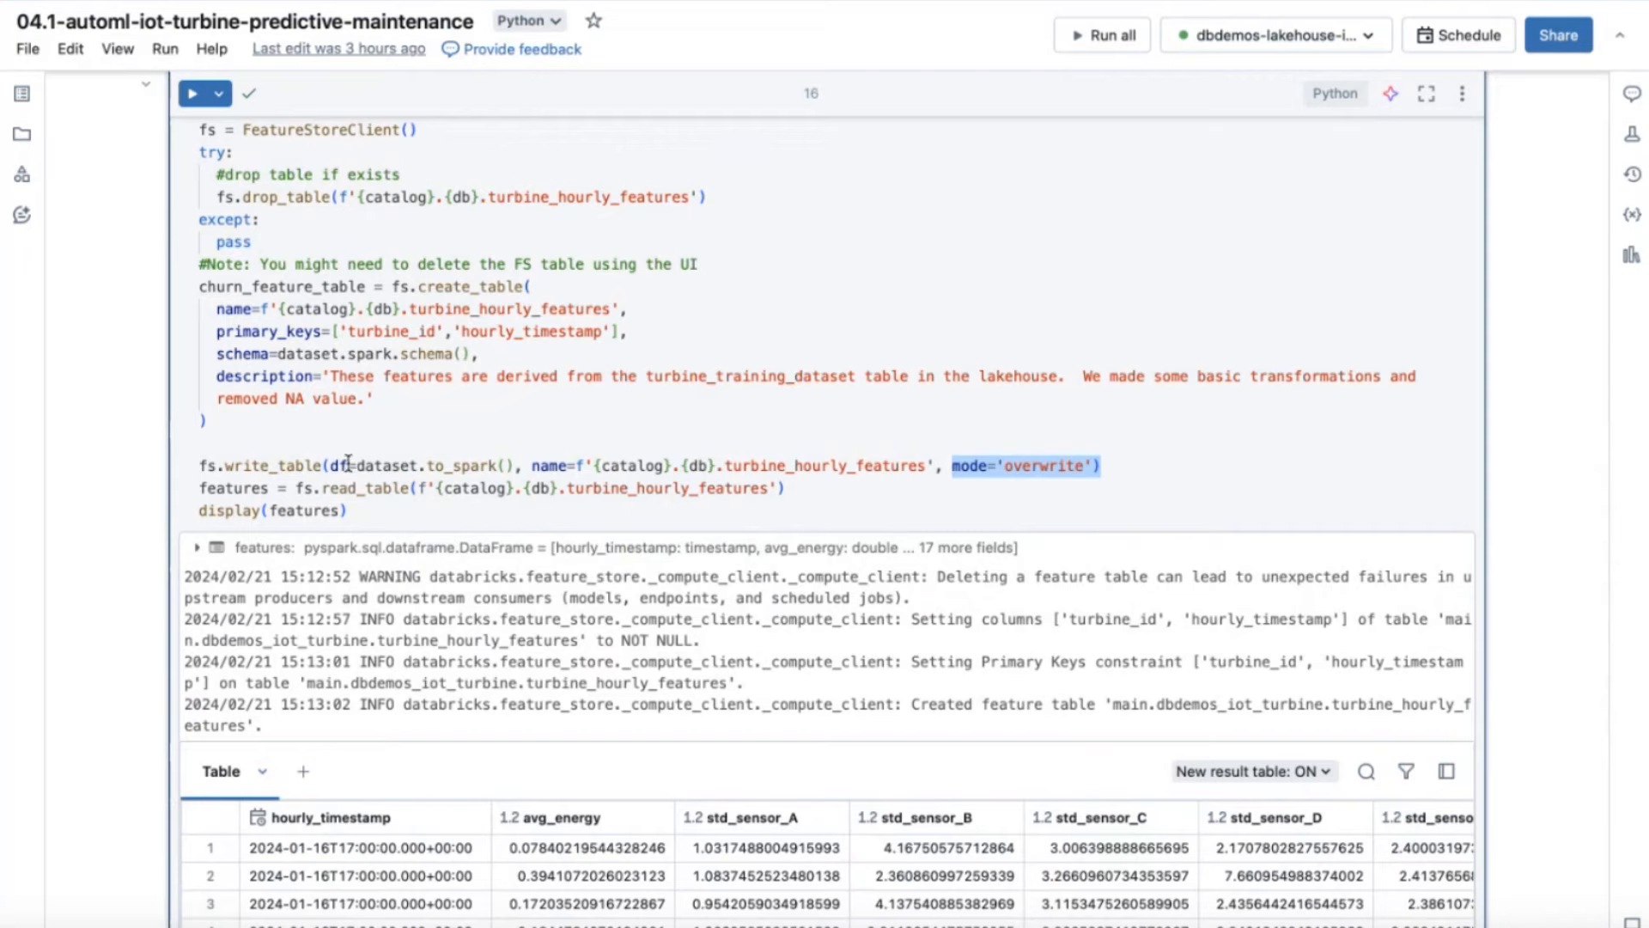
pyautogui.click(346, 510)
pyautogui.moveTo(321, 490); pyautogui.dragTo(410, 488)
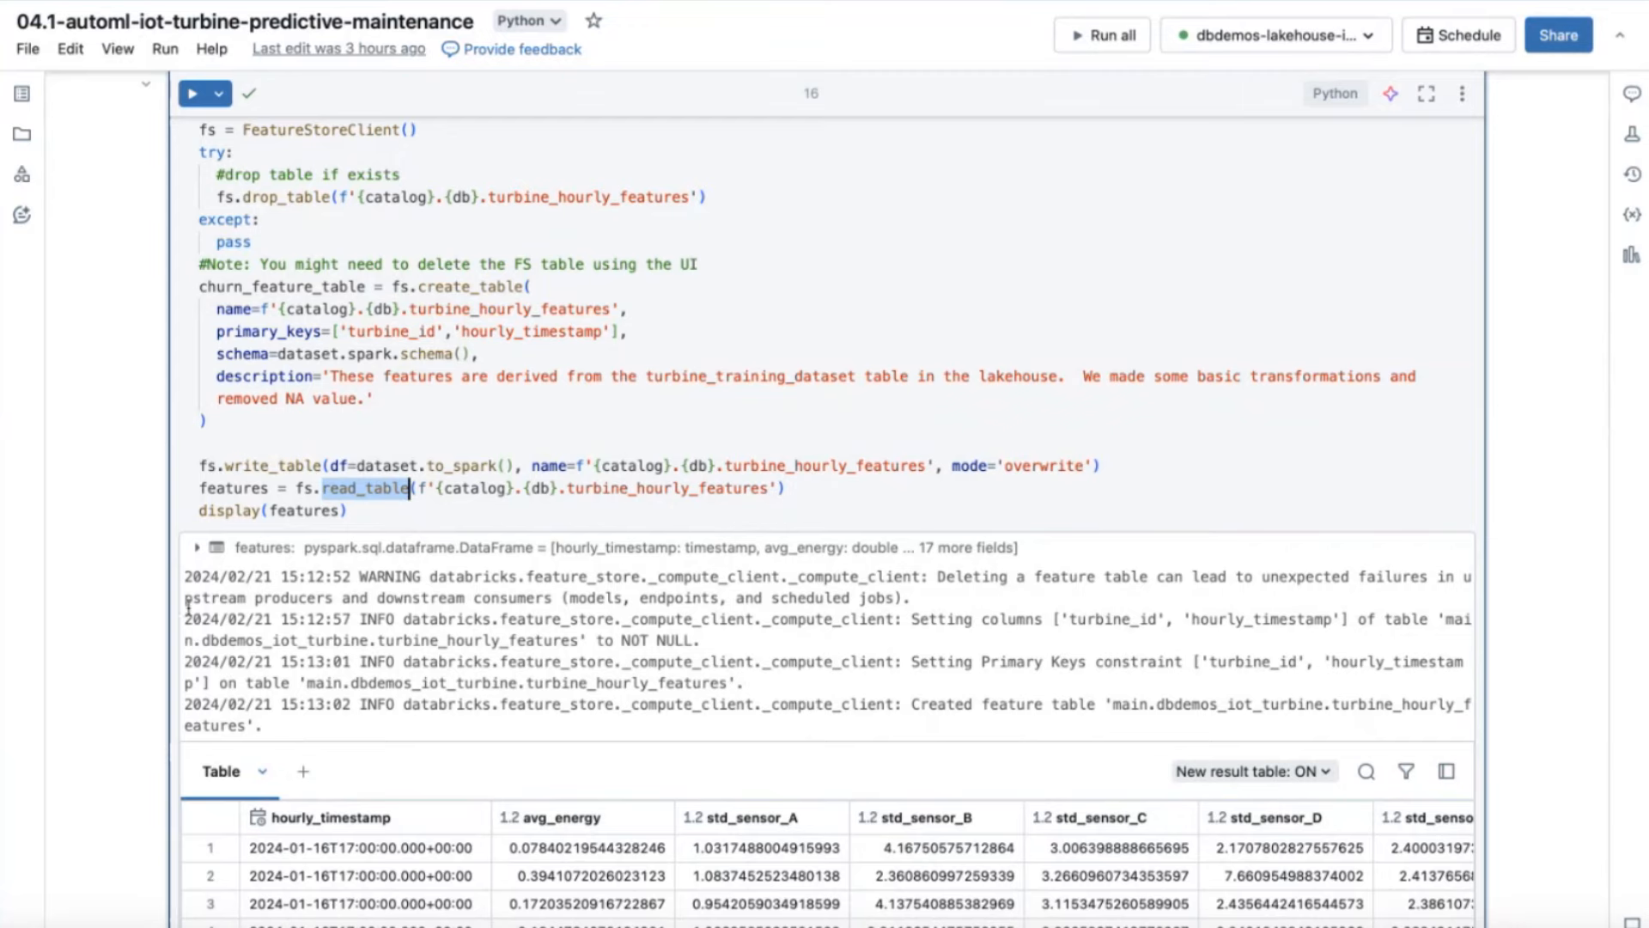
pyautogui.scroll(-2, 97, 616)
pyautogui.scroll(-8, 98, 609)
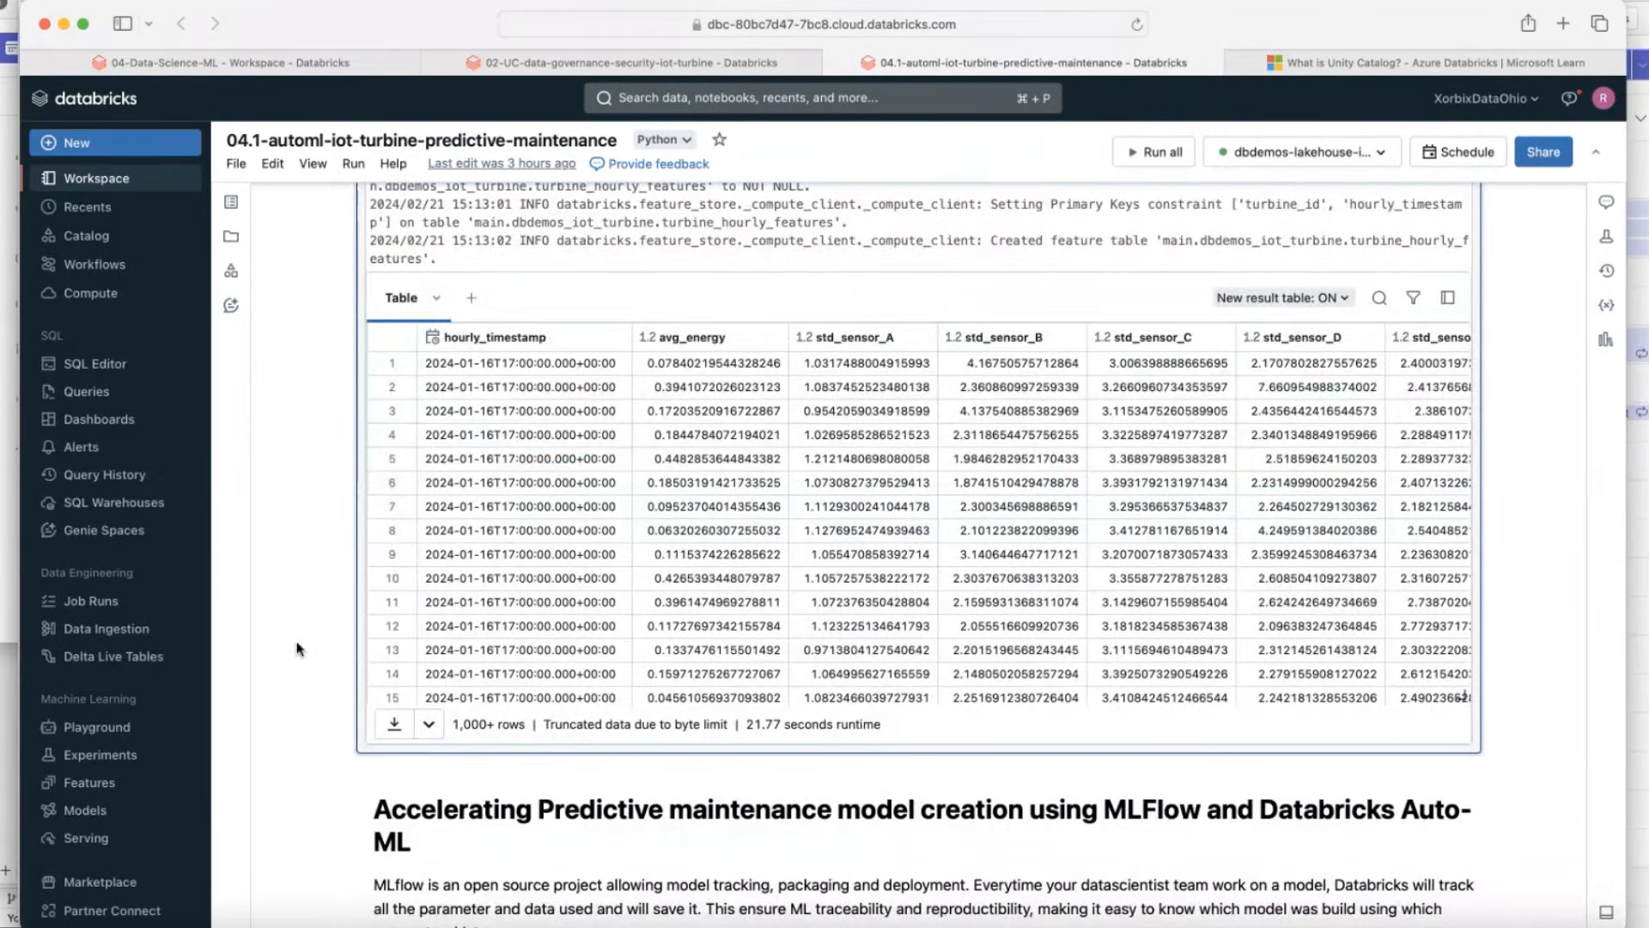
# Open the turbine_hourly_features table from the workspace's feature tables and inspect its columns, lineage and history.
pyautogui.click(98, 791)
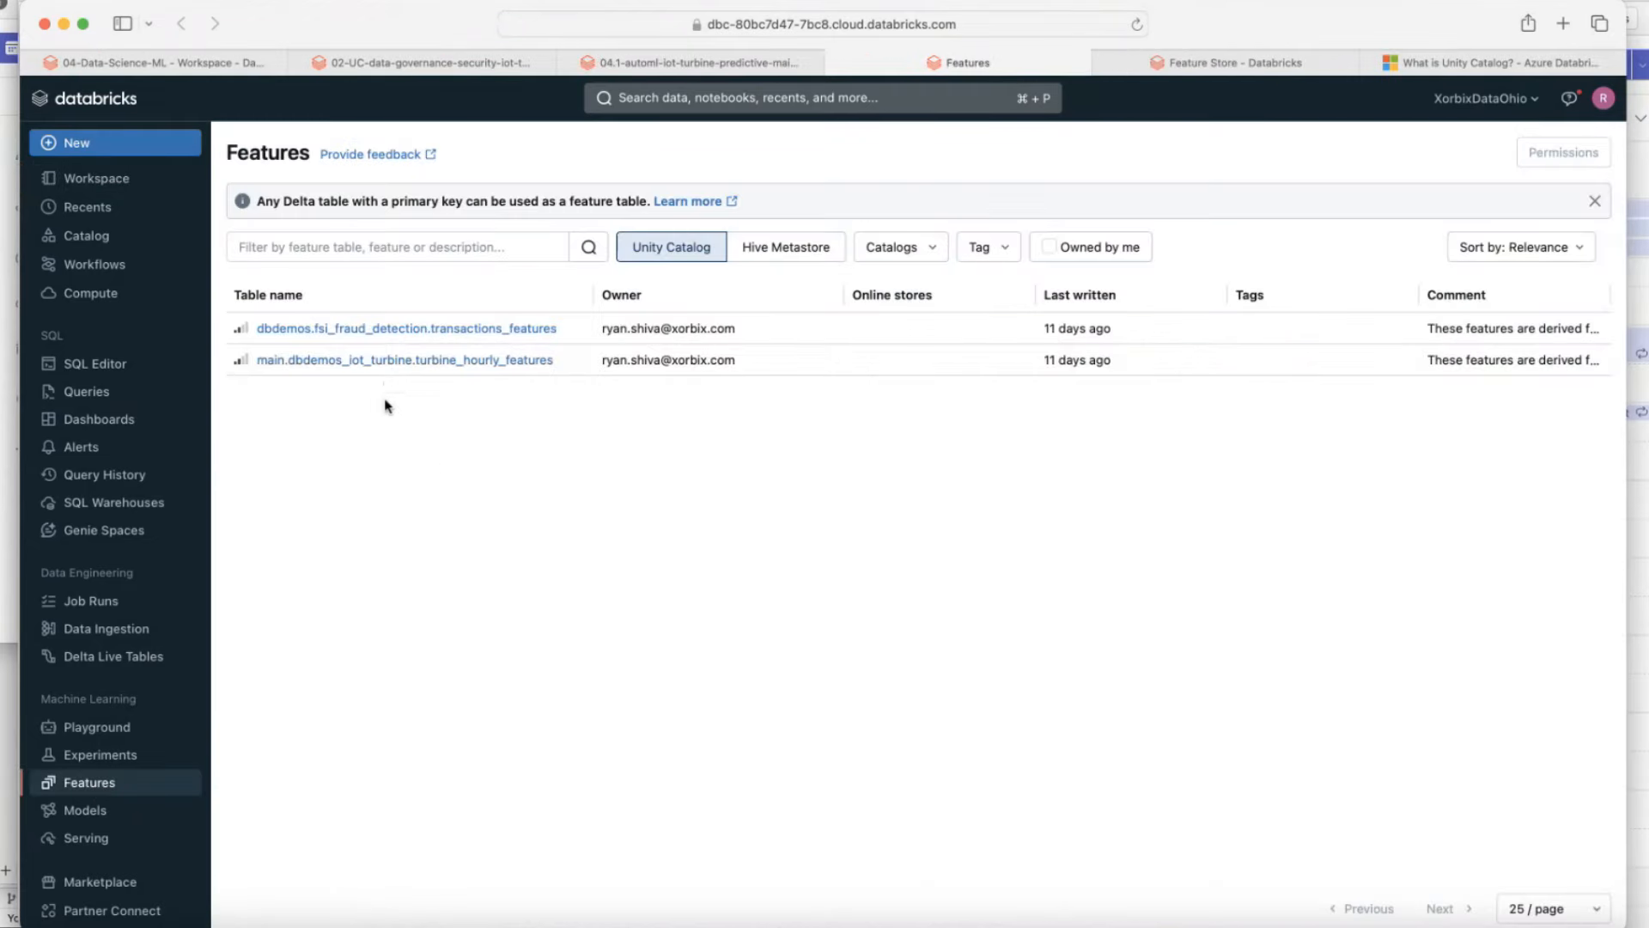
pyautogui.click(426, 364)
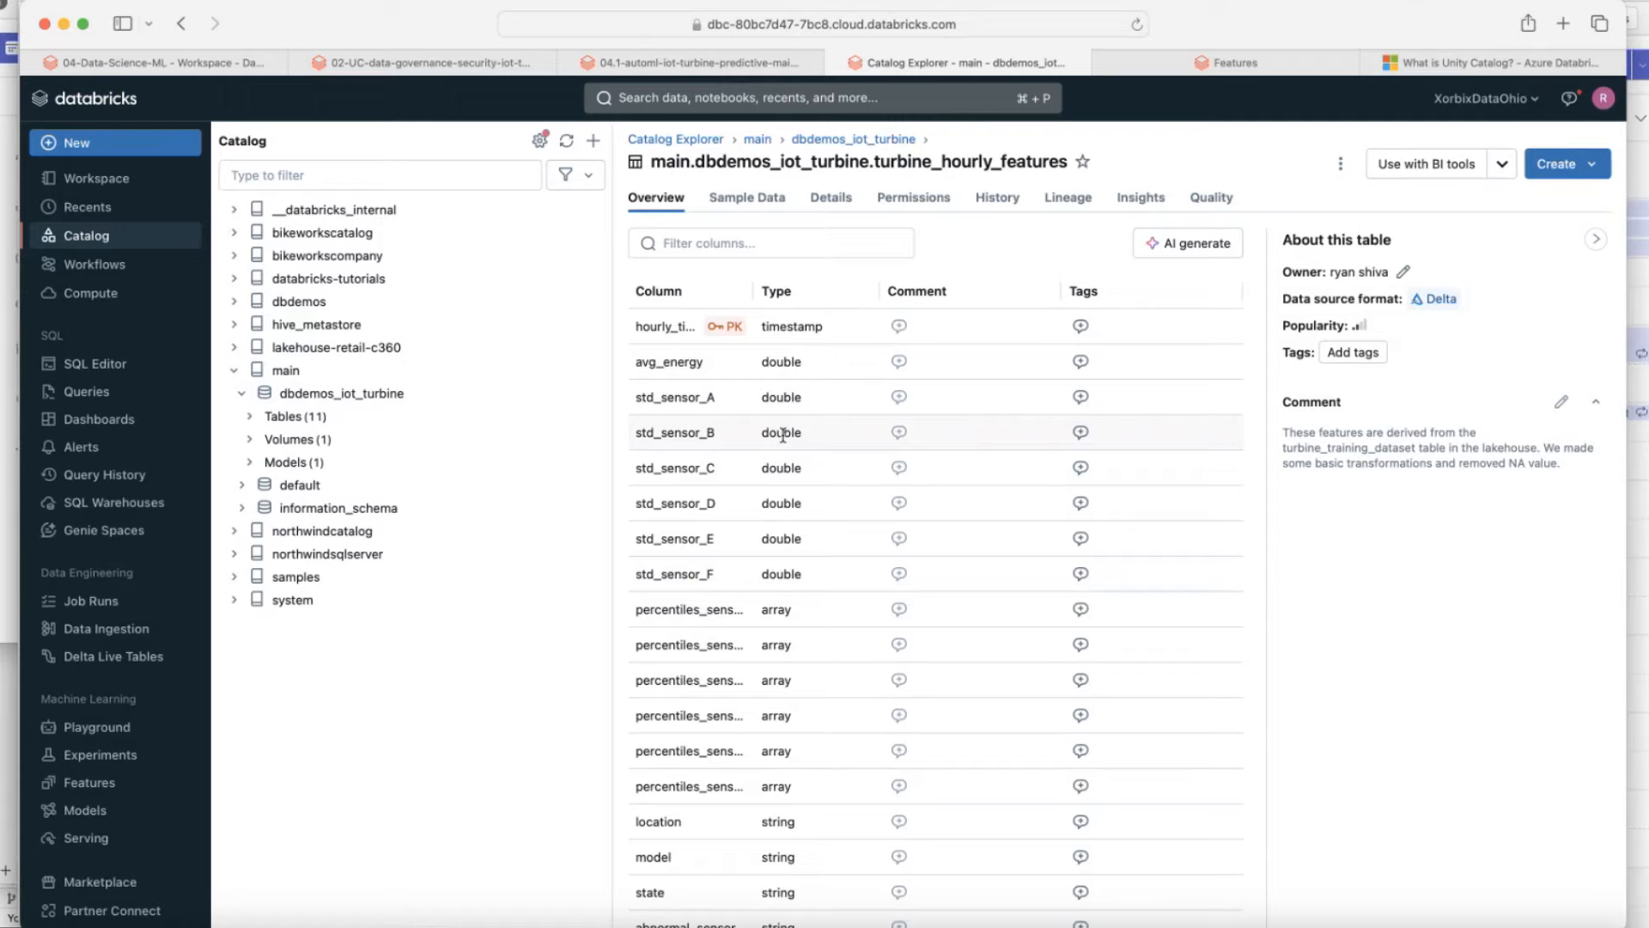
pyautogui.click(1066, 201)
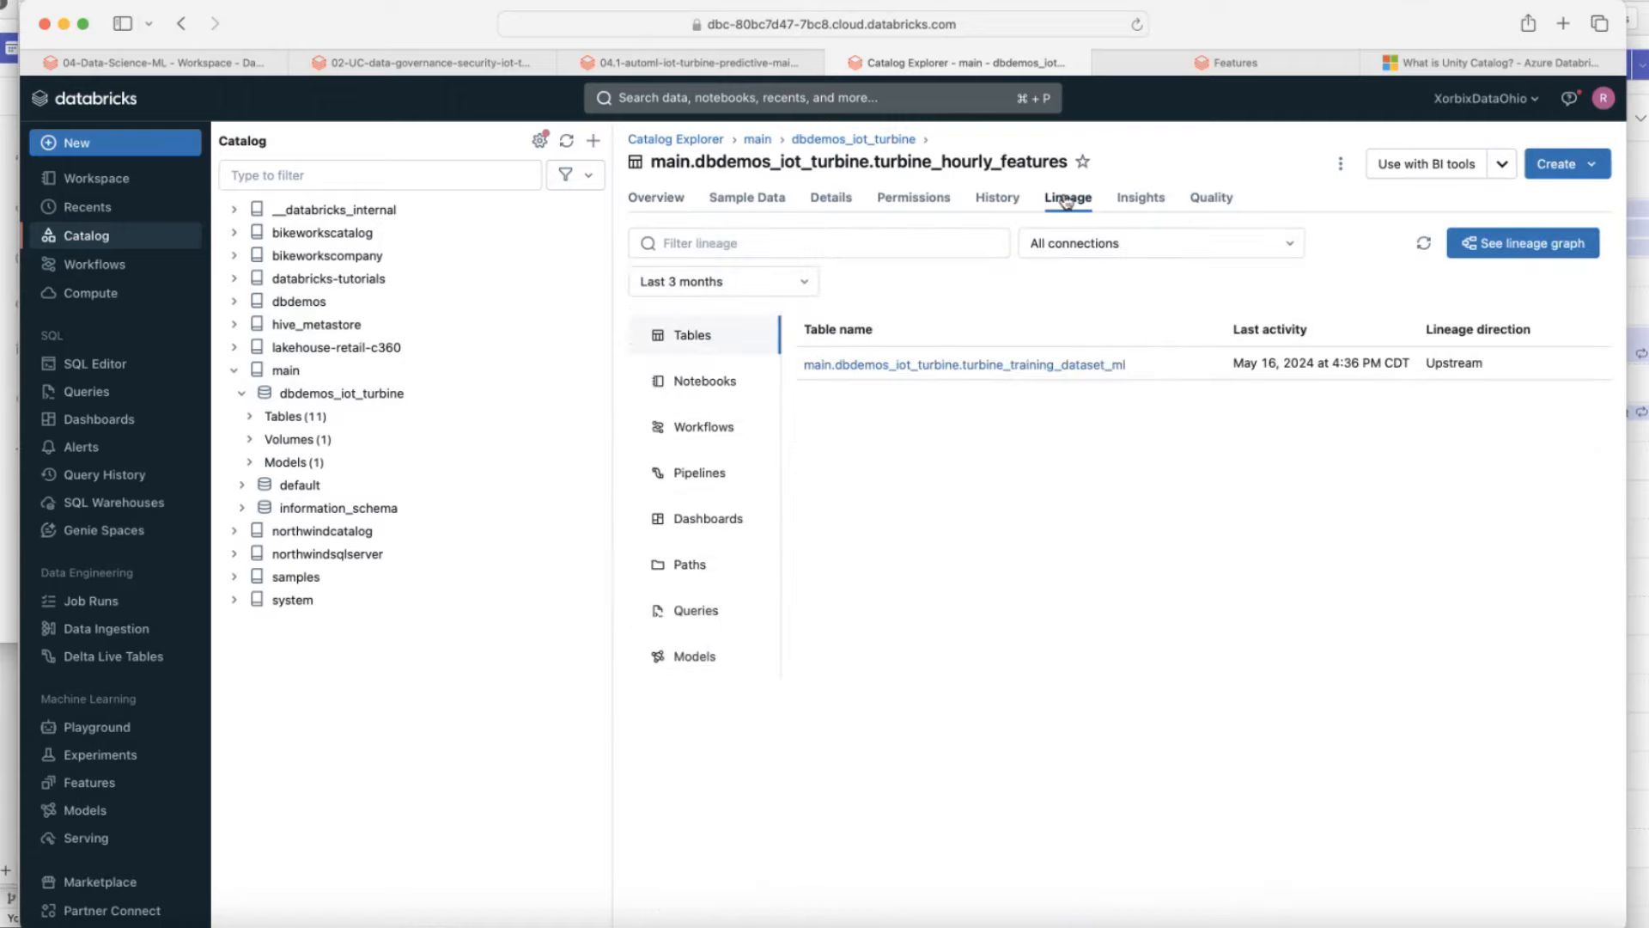
pyautogui.click(1007, 203)
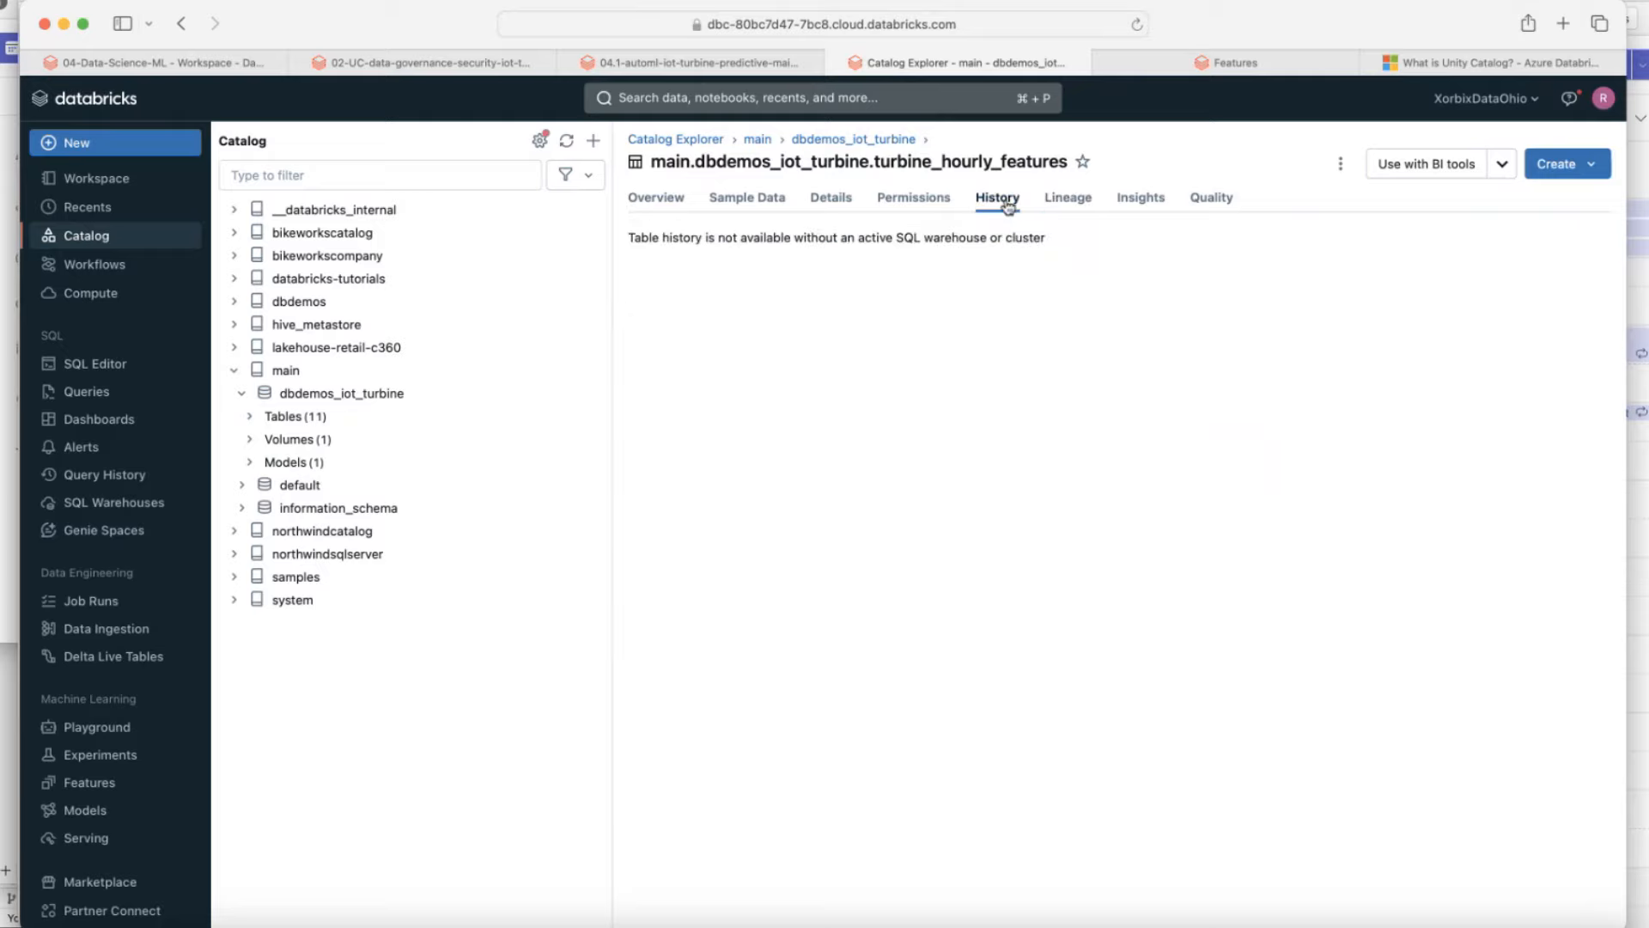
# Return to the predictive maintenance notebook and examine the Auto-ML notes and the automl.classify code in cell 18.
pyautogui.click(430, 62)
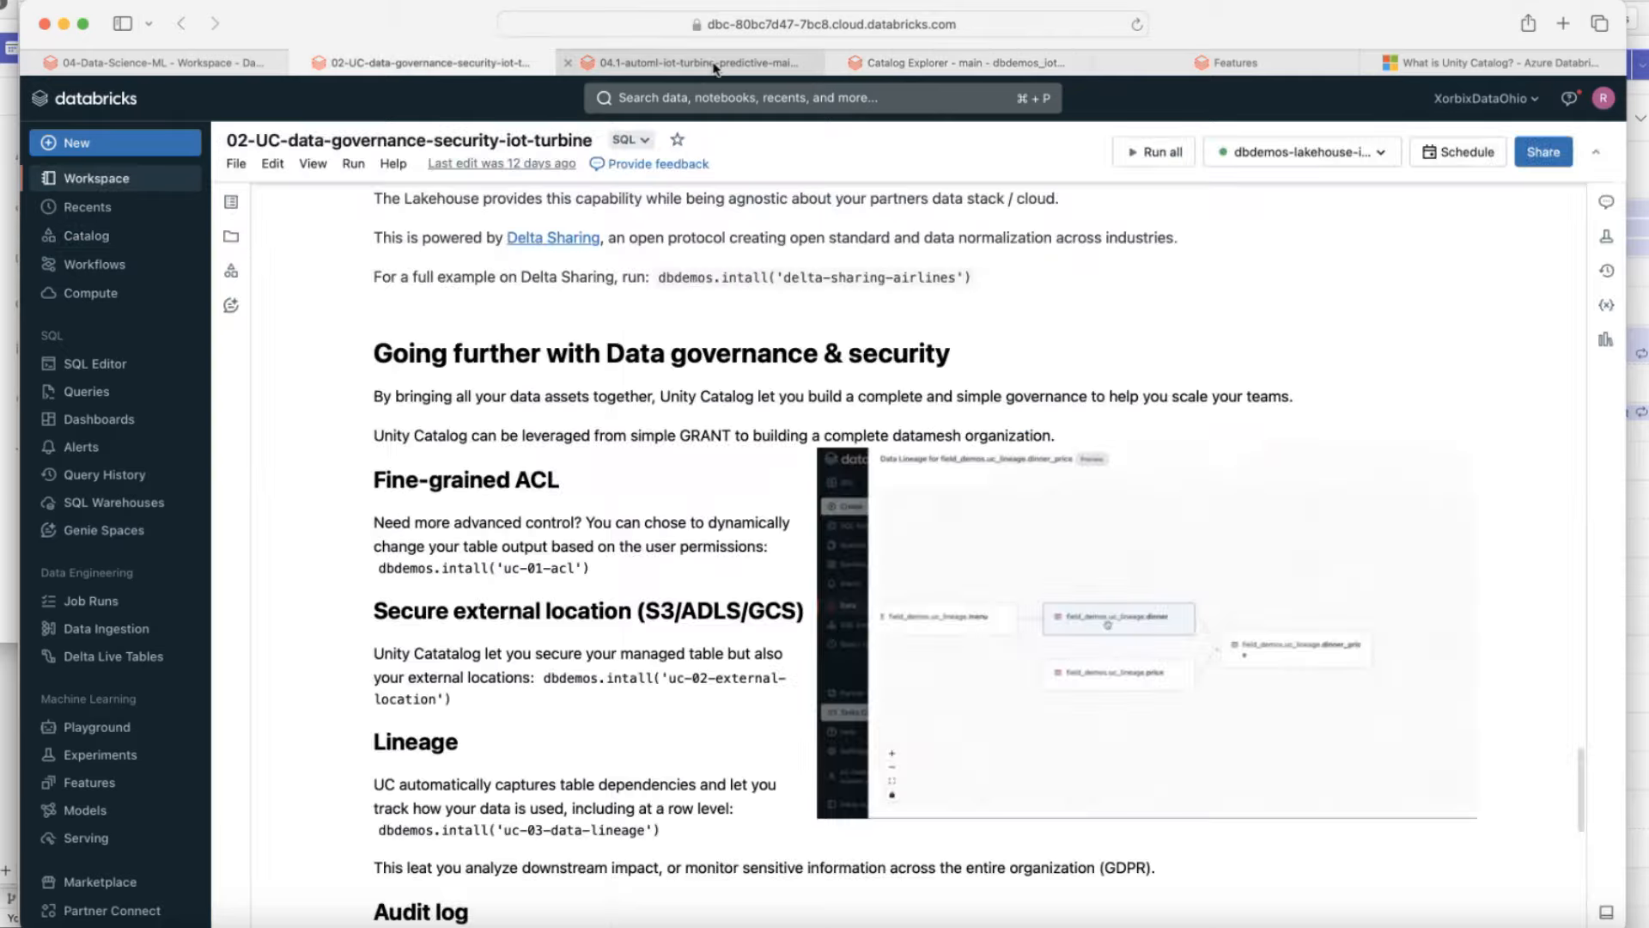
pyautogui.click(698, 63)
pyautogui.scroll(-5, 307, 504)
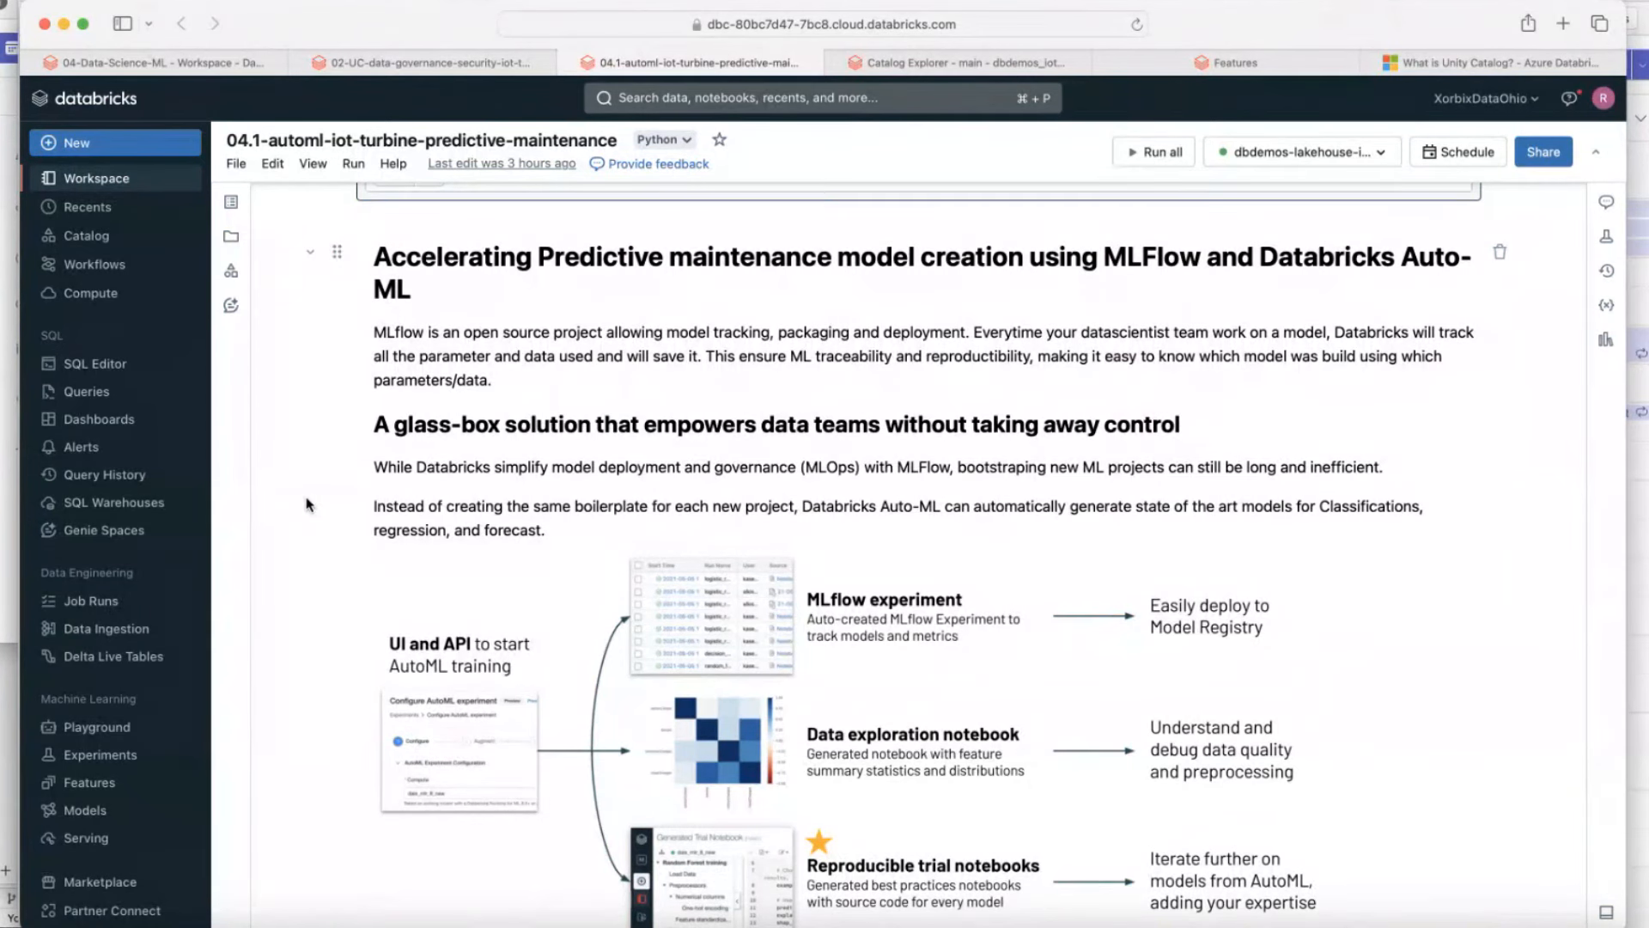
pyautogui.scroll(-10, 307, 504)
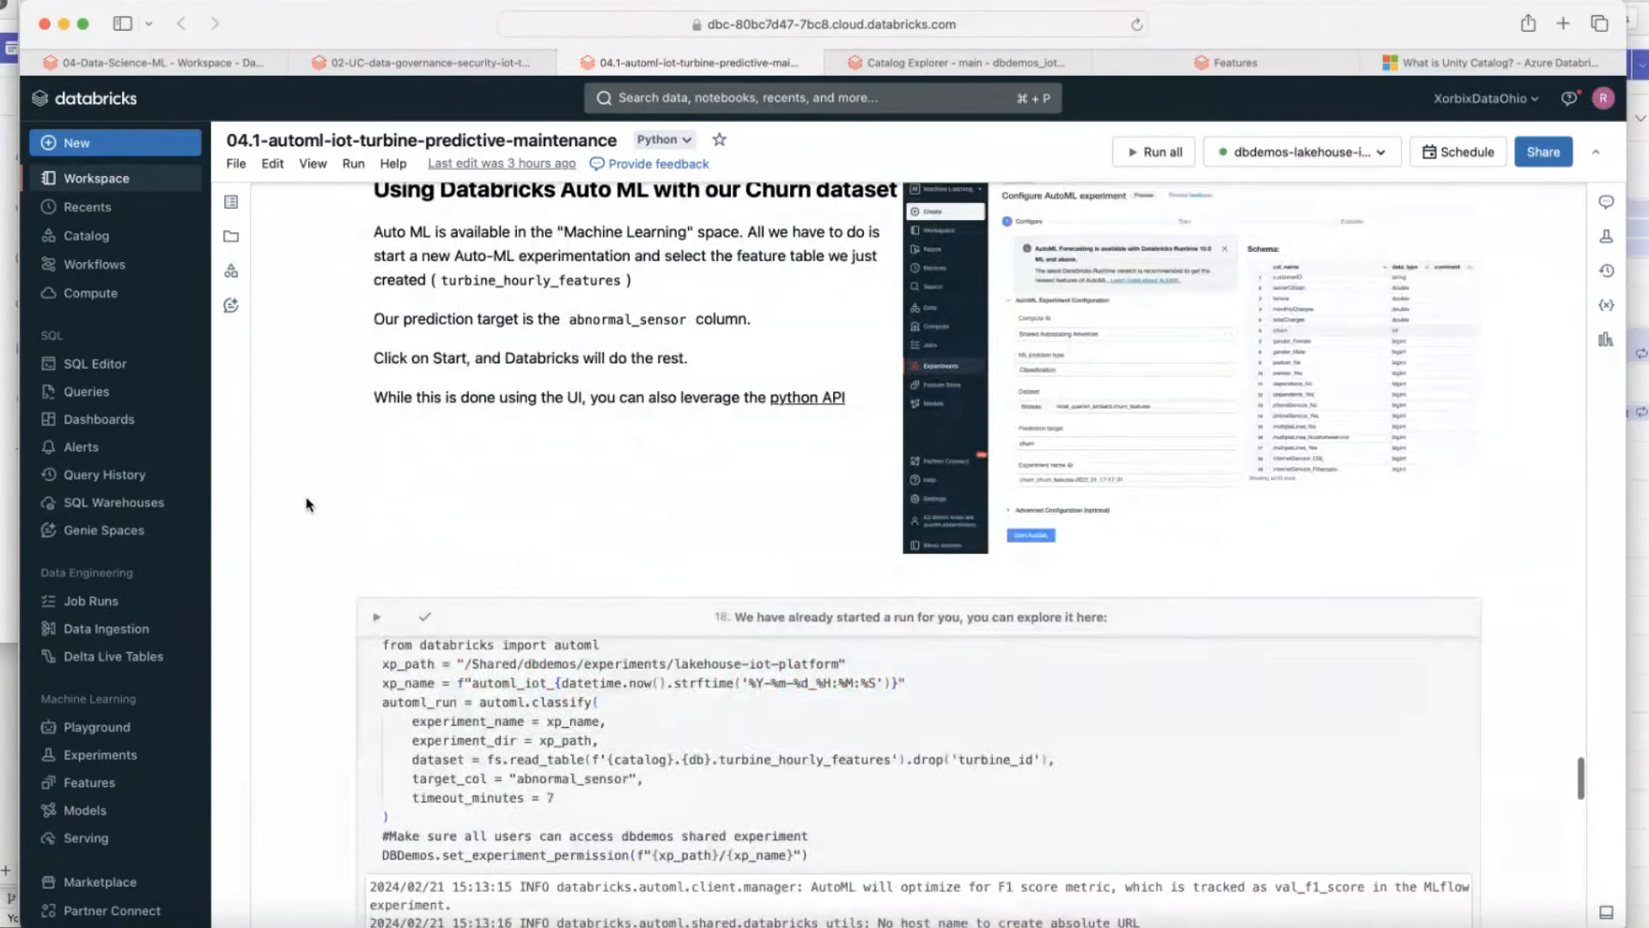
pyautogui.scroll(-4, 308, 504)
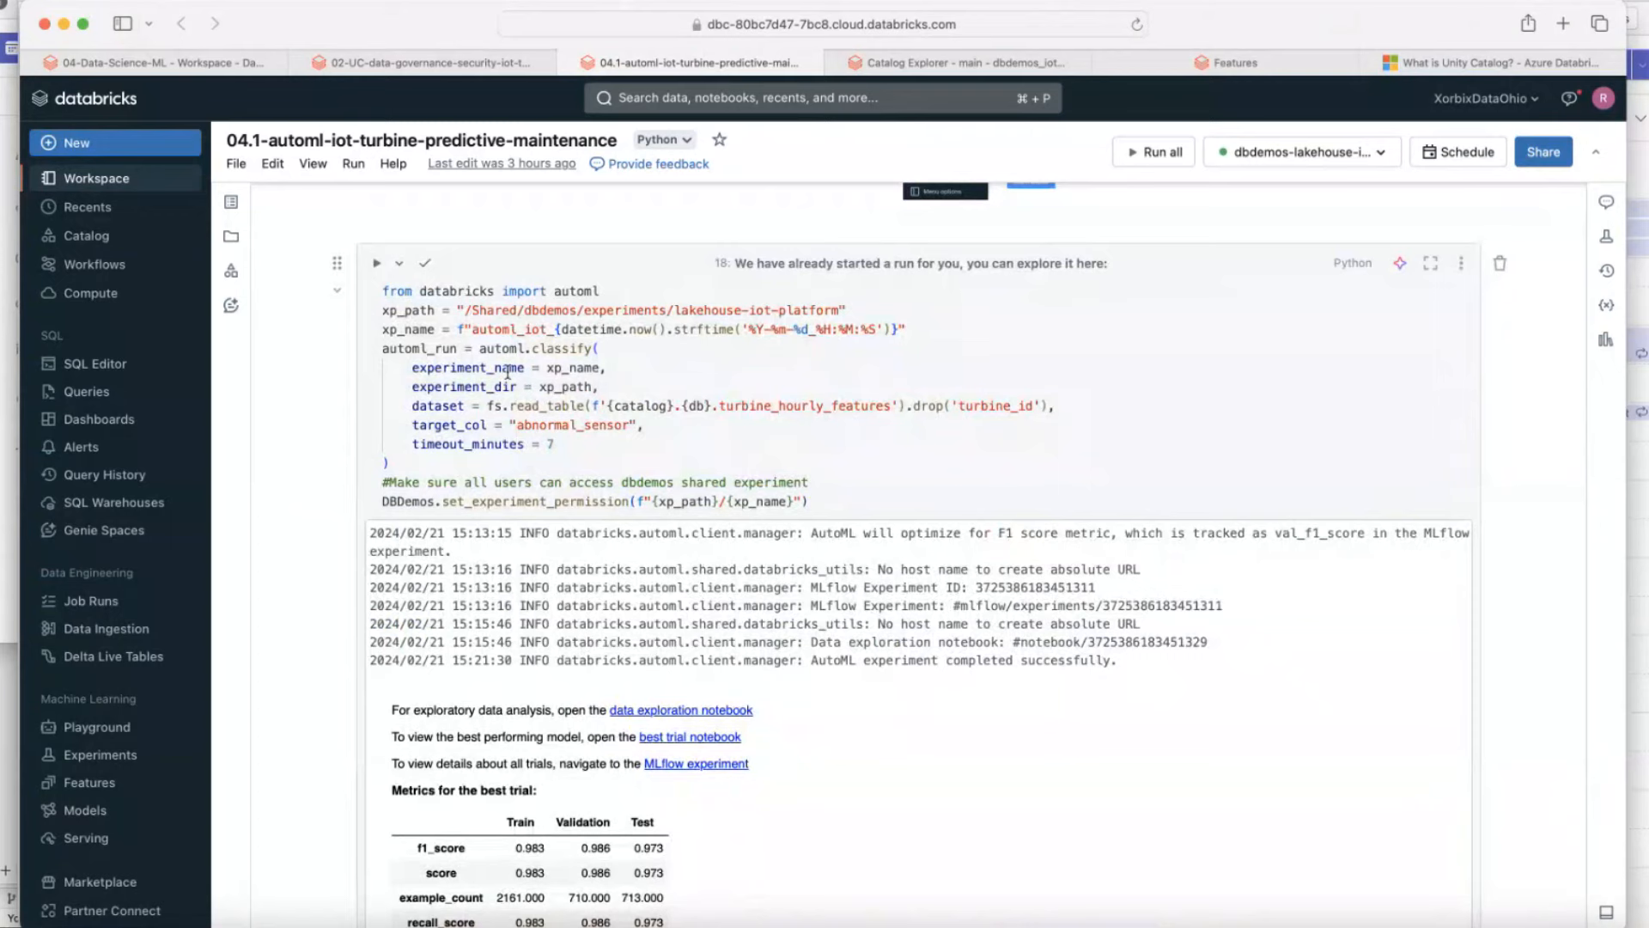
pyautogui.doubleClick(557, 346)
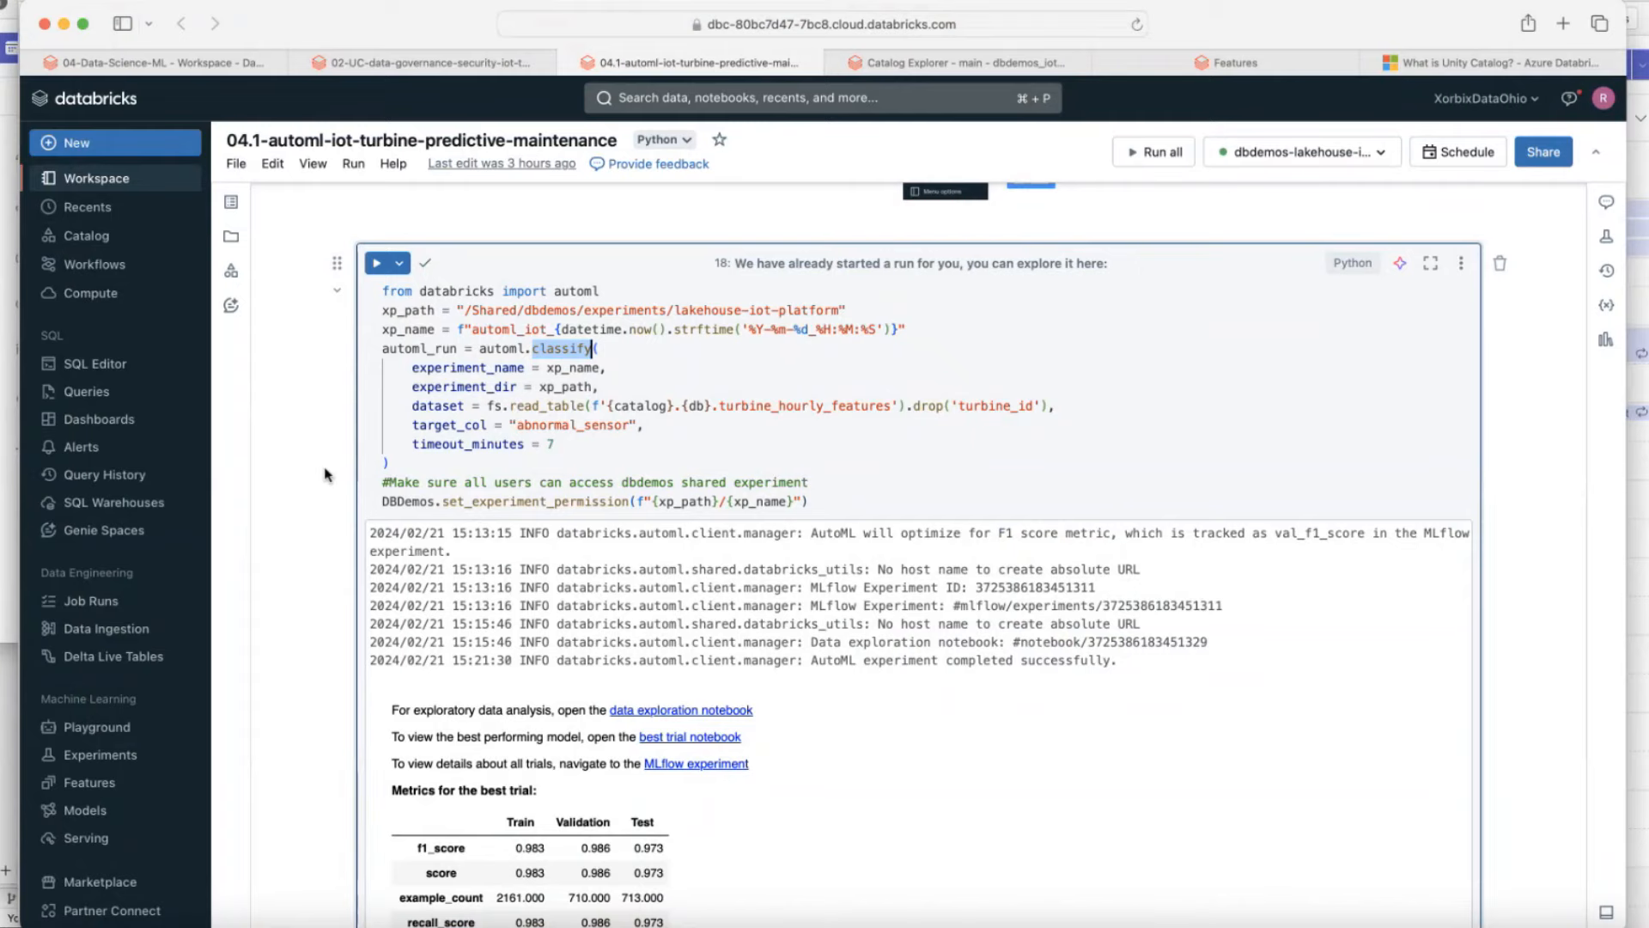
# Start configuring a new AutoML experiment and choose the running dbdemos-lakehouse-iot-platform cluster for its compute.
pyautogui.click(129, 755)
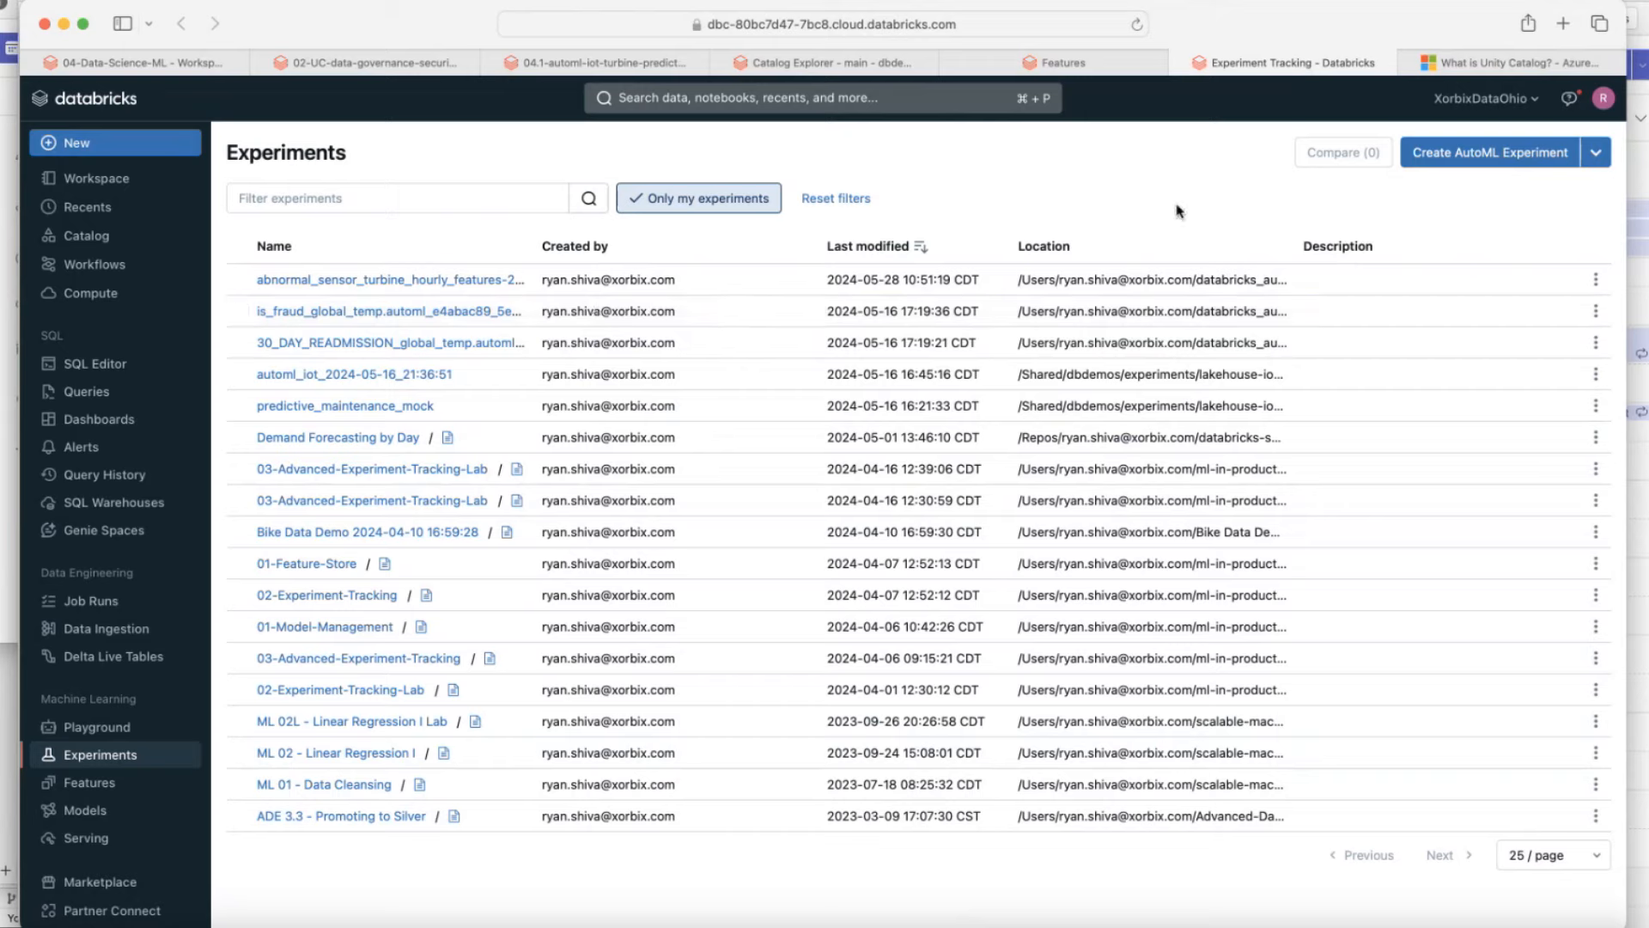
pyautogui.click(1497, 163)
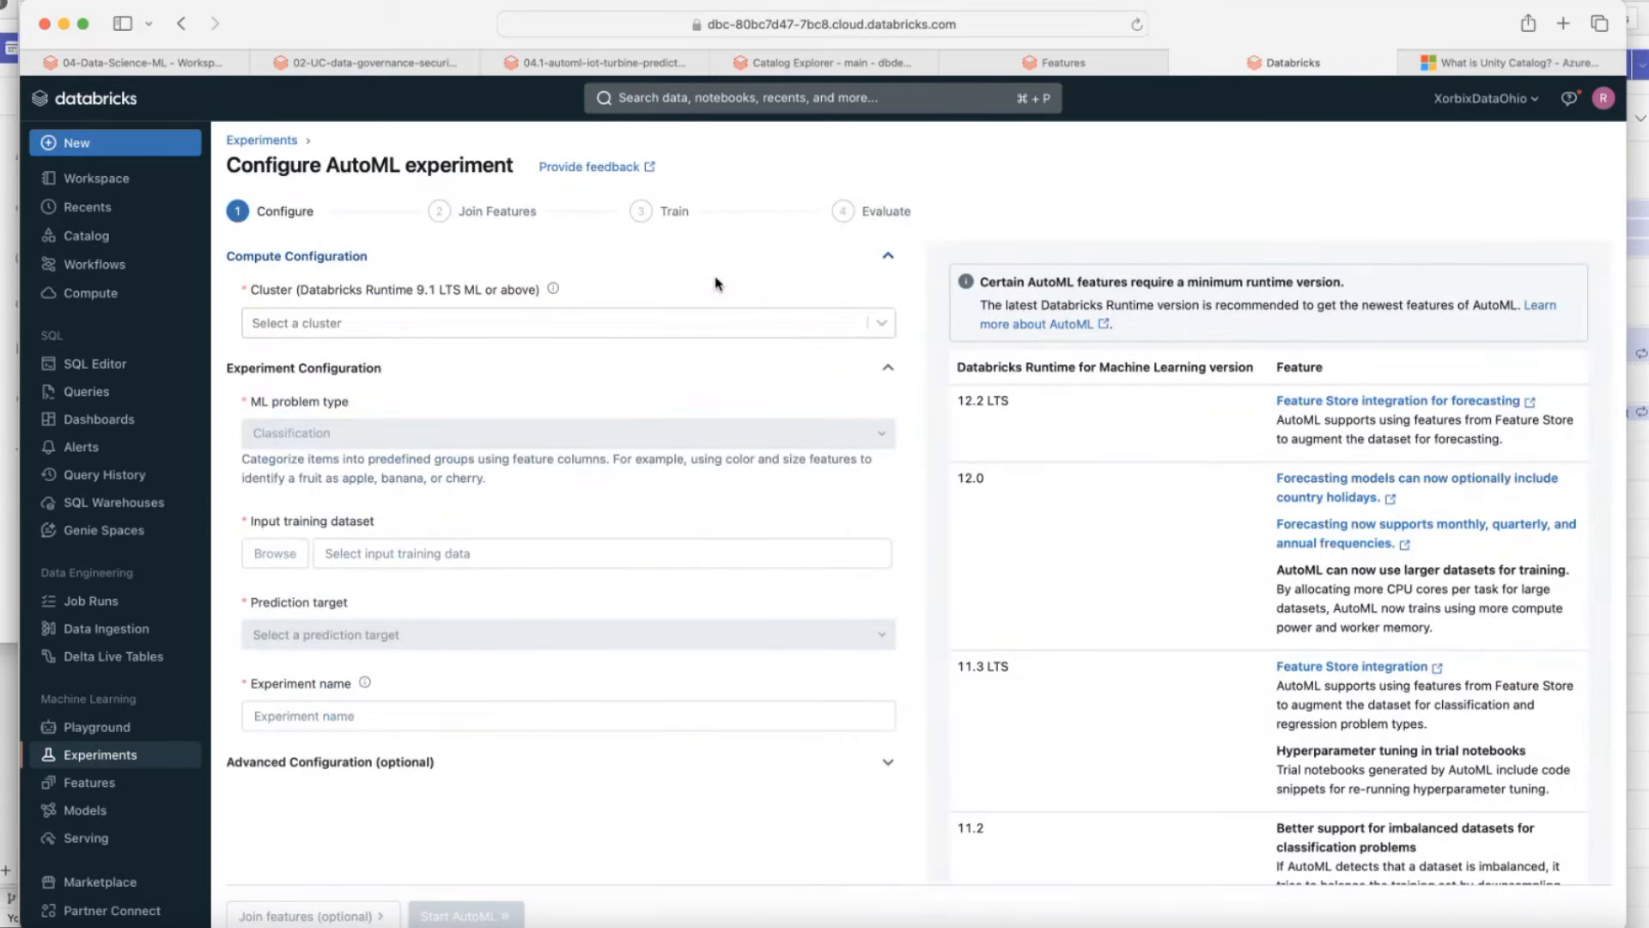
pyautogui.click(882, 324)
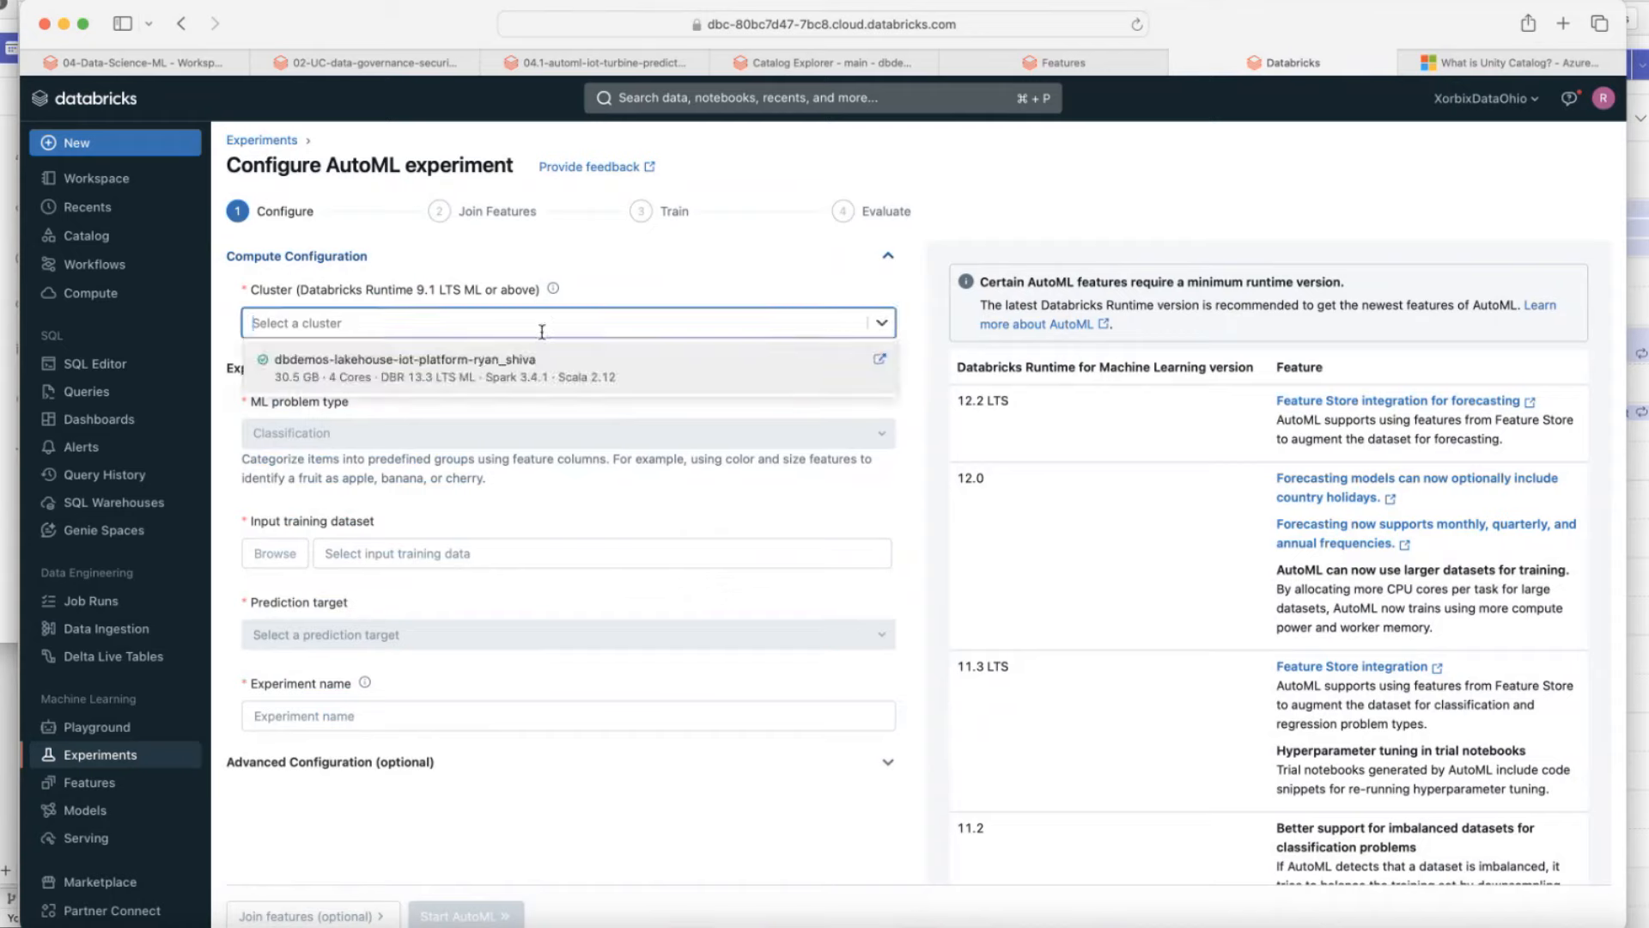
pyautogui.click(518, 381)
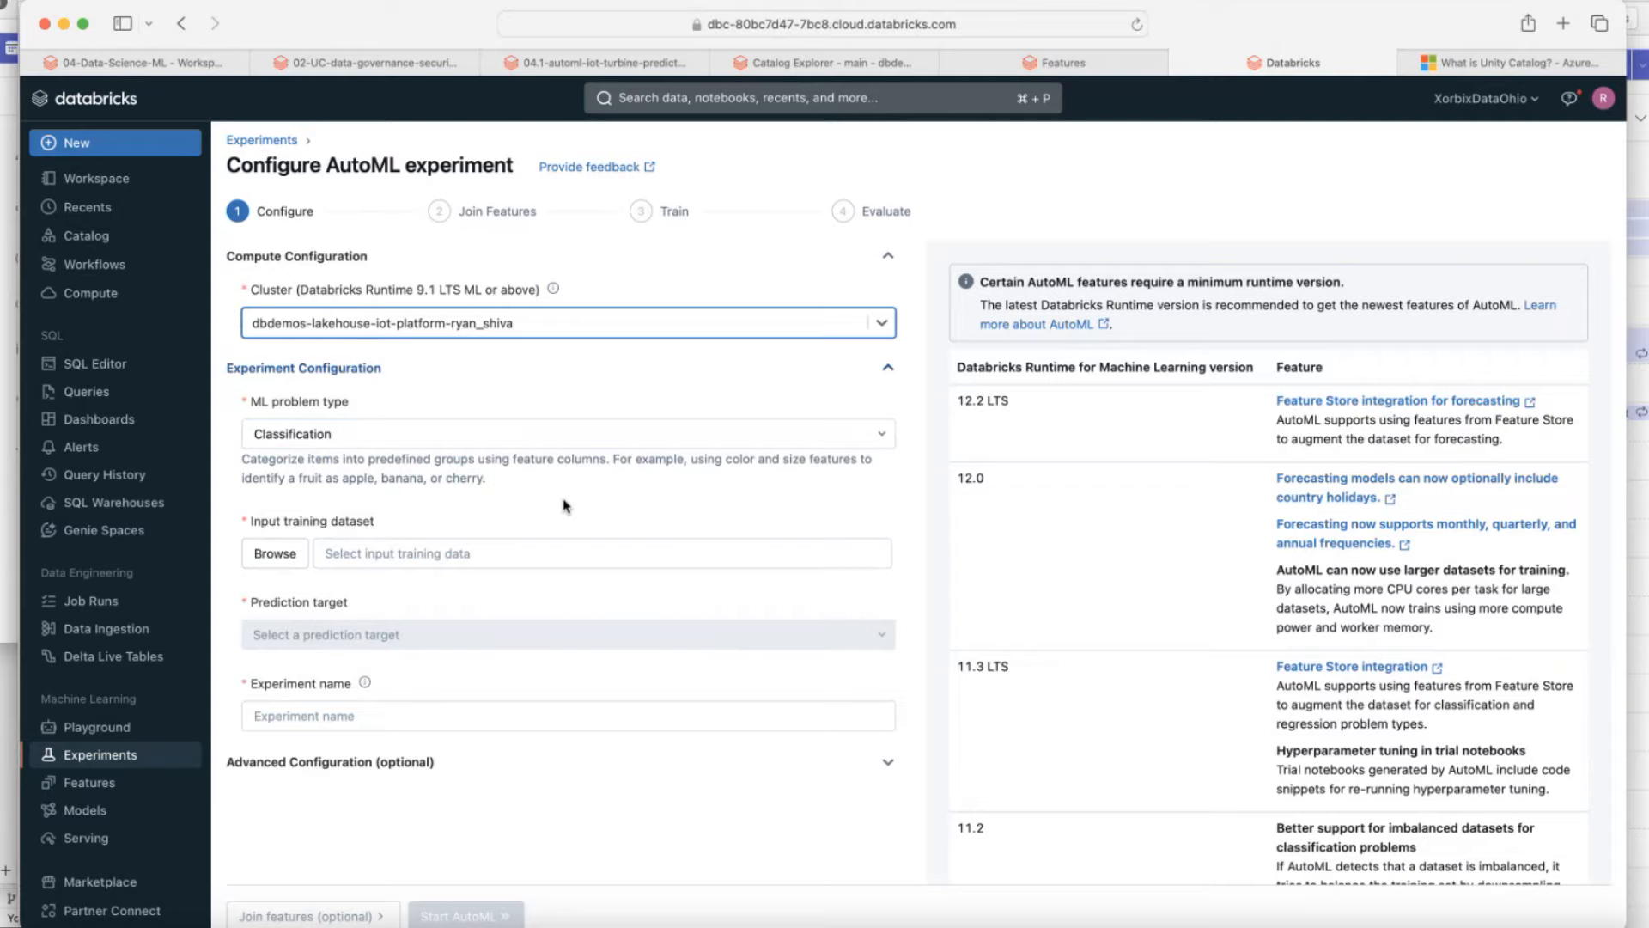
# Set the experiment's input training dataset to the turbine_hourly_features table from the dbdemos_iot_turbine database in the main catalog.
pyautogui.click(277, 556)
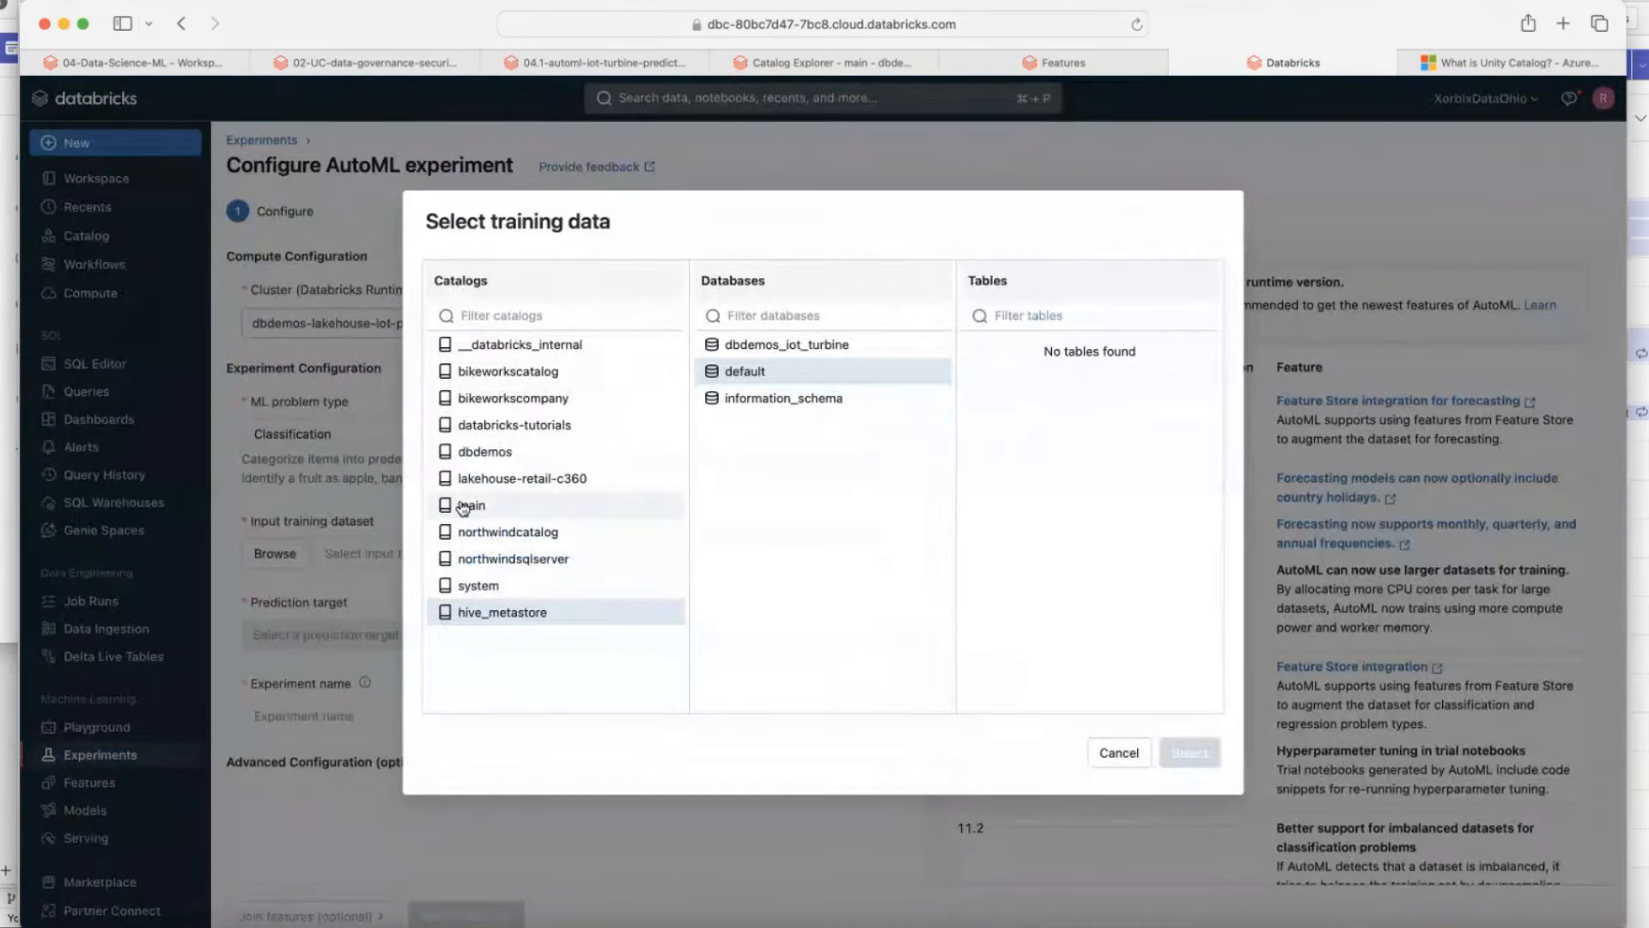
pyautogui.click(464, 507)
pyautogui.click(829, 344)
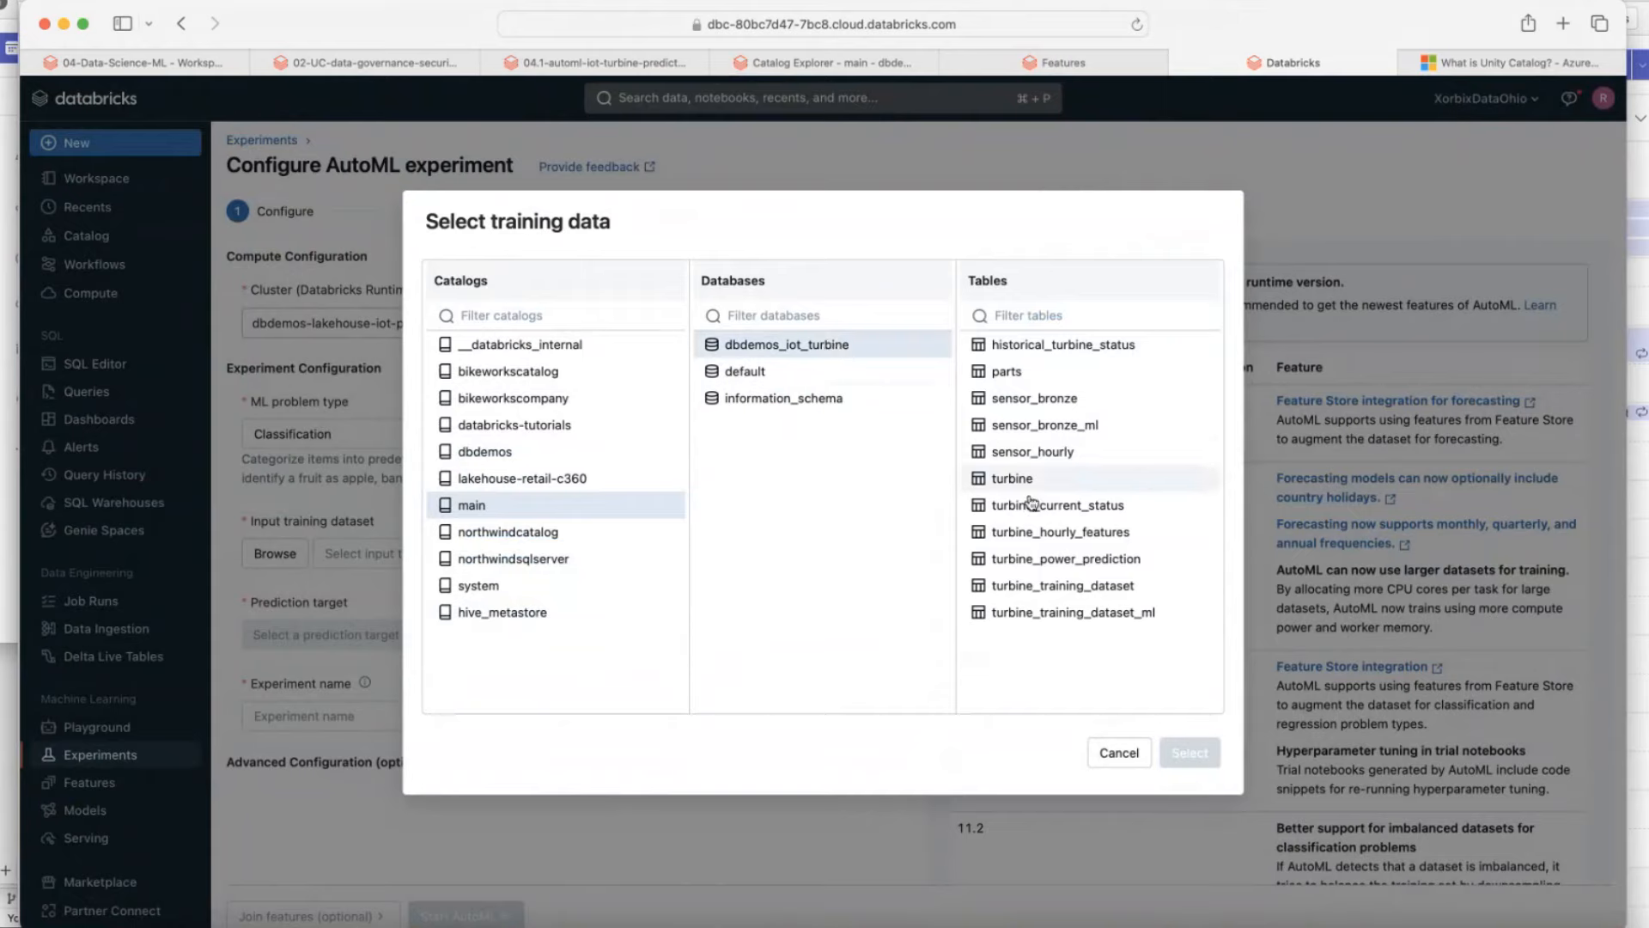
pyautogui.click(1065, 532)
pyautogui.click(1193, 753)
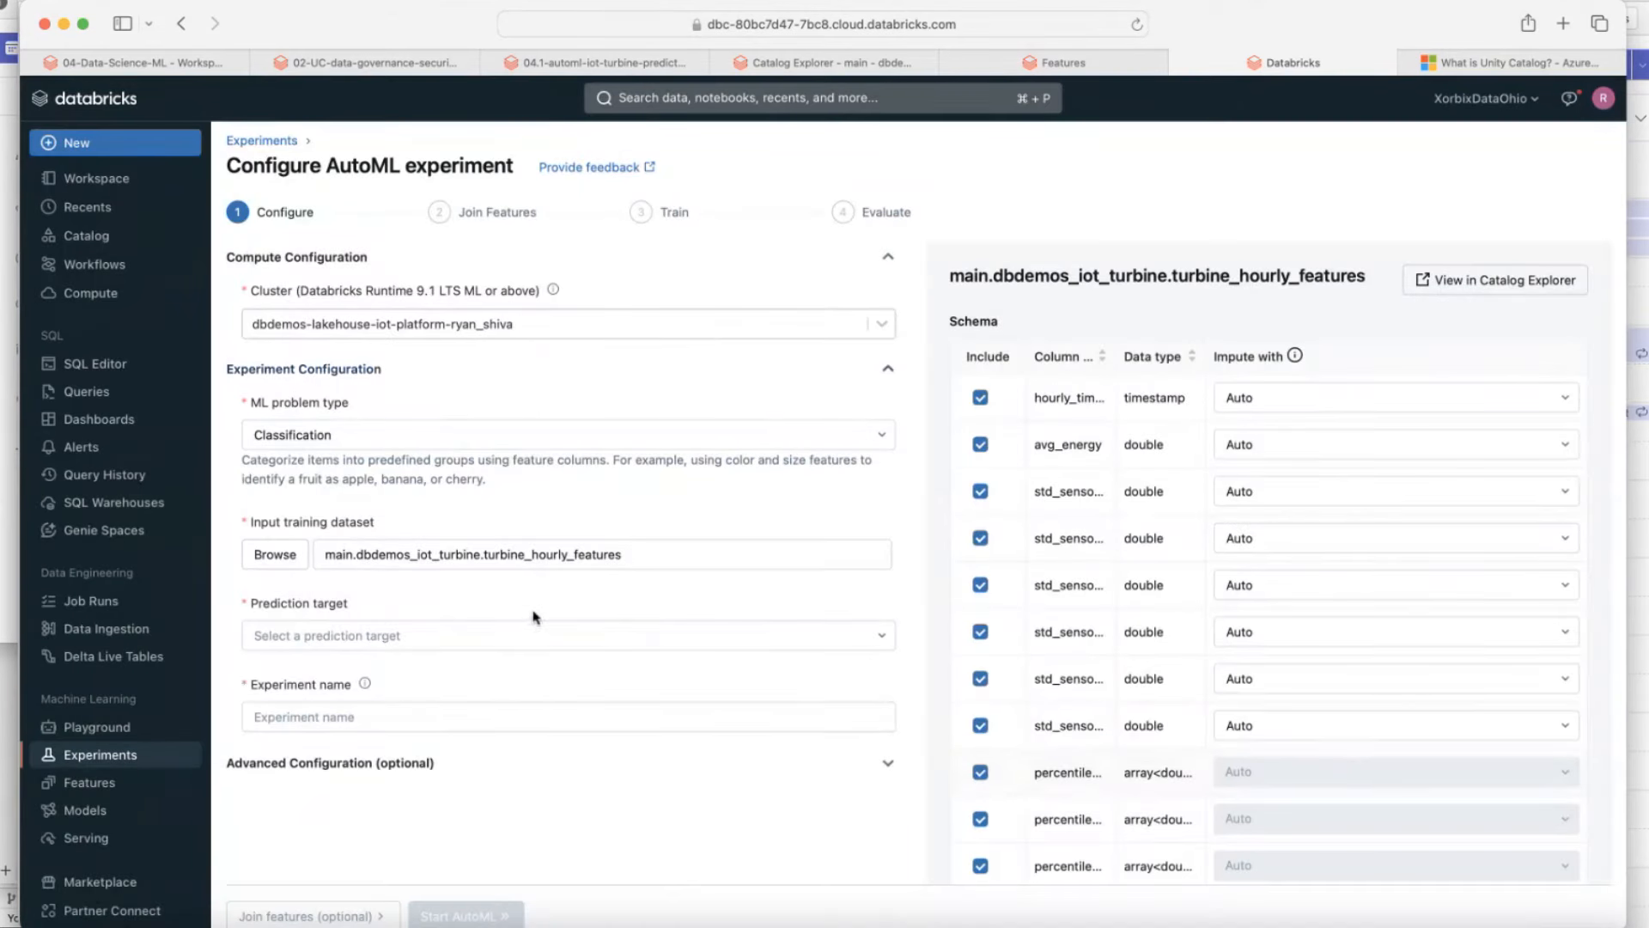
pyautogui.scroll(-3, 565, 676)
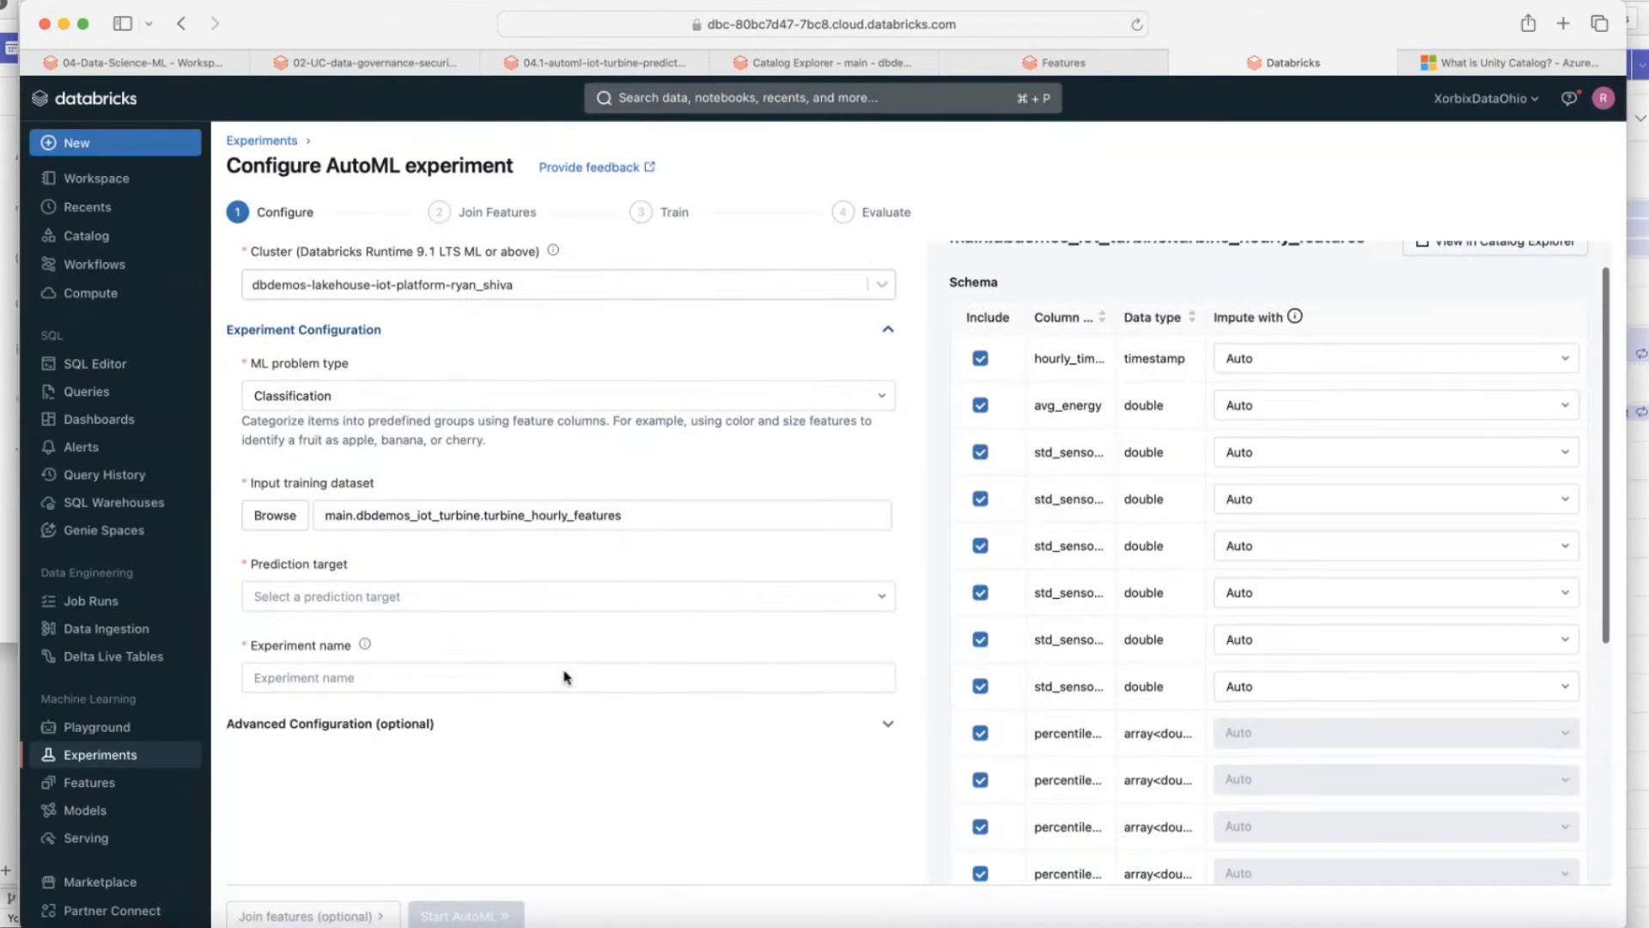
# Set the experiment's prediction target to abnormal_sensor and exclude the turbine_id column from the training schema.
pyautogui.click(481, 516)
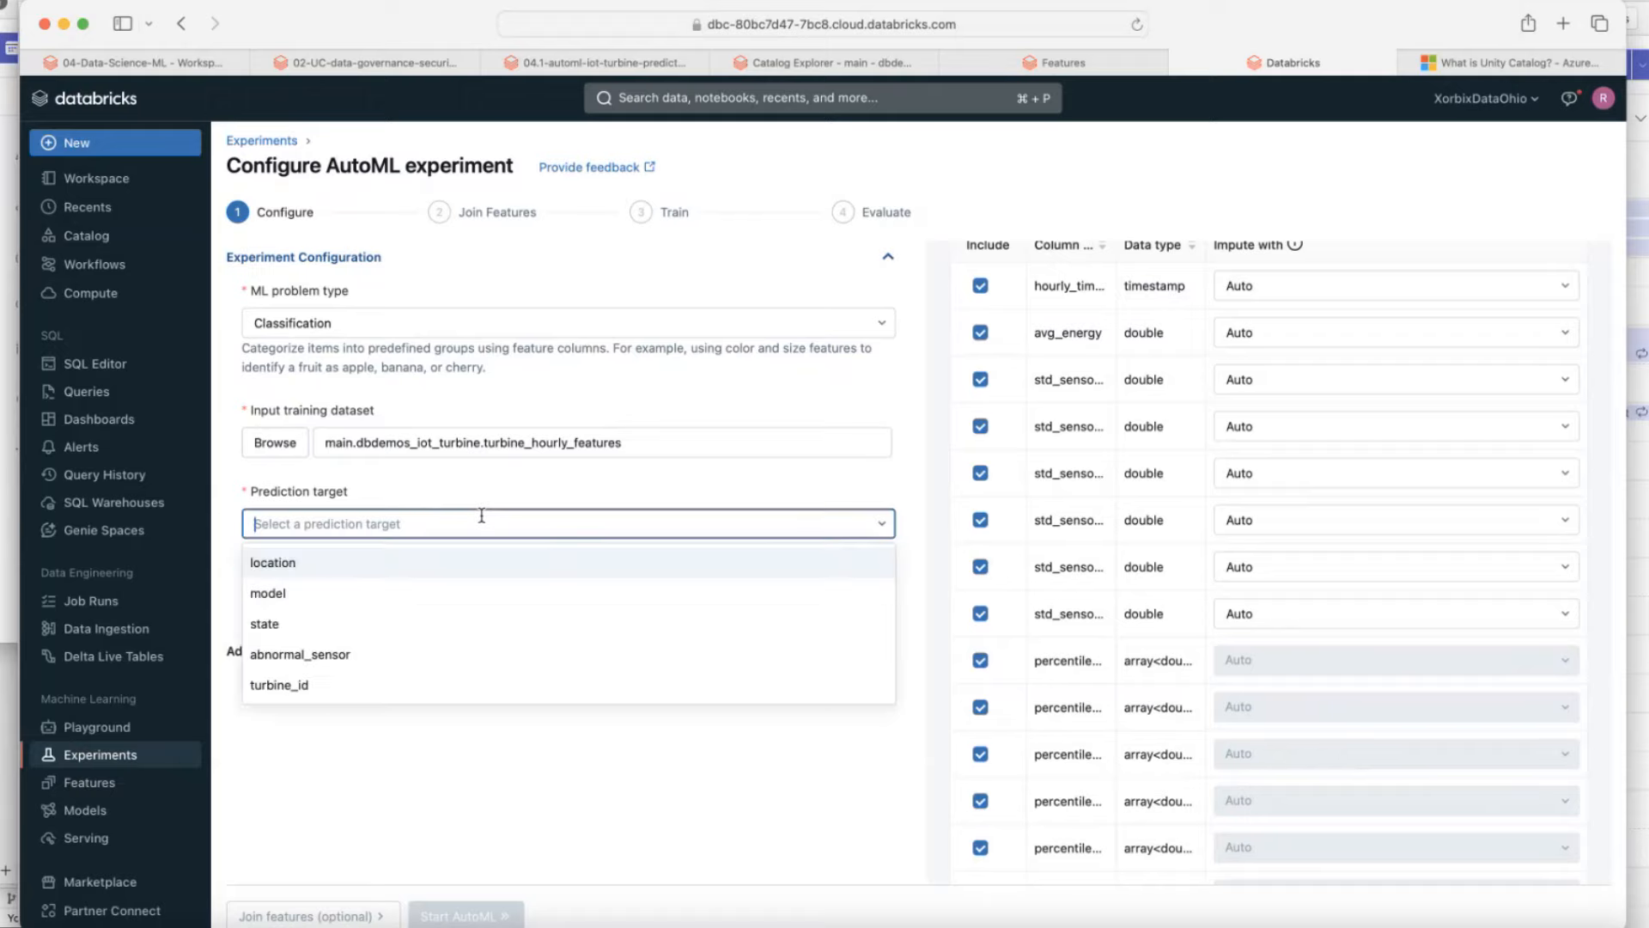
pyautogui.click(393, 656)
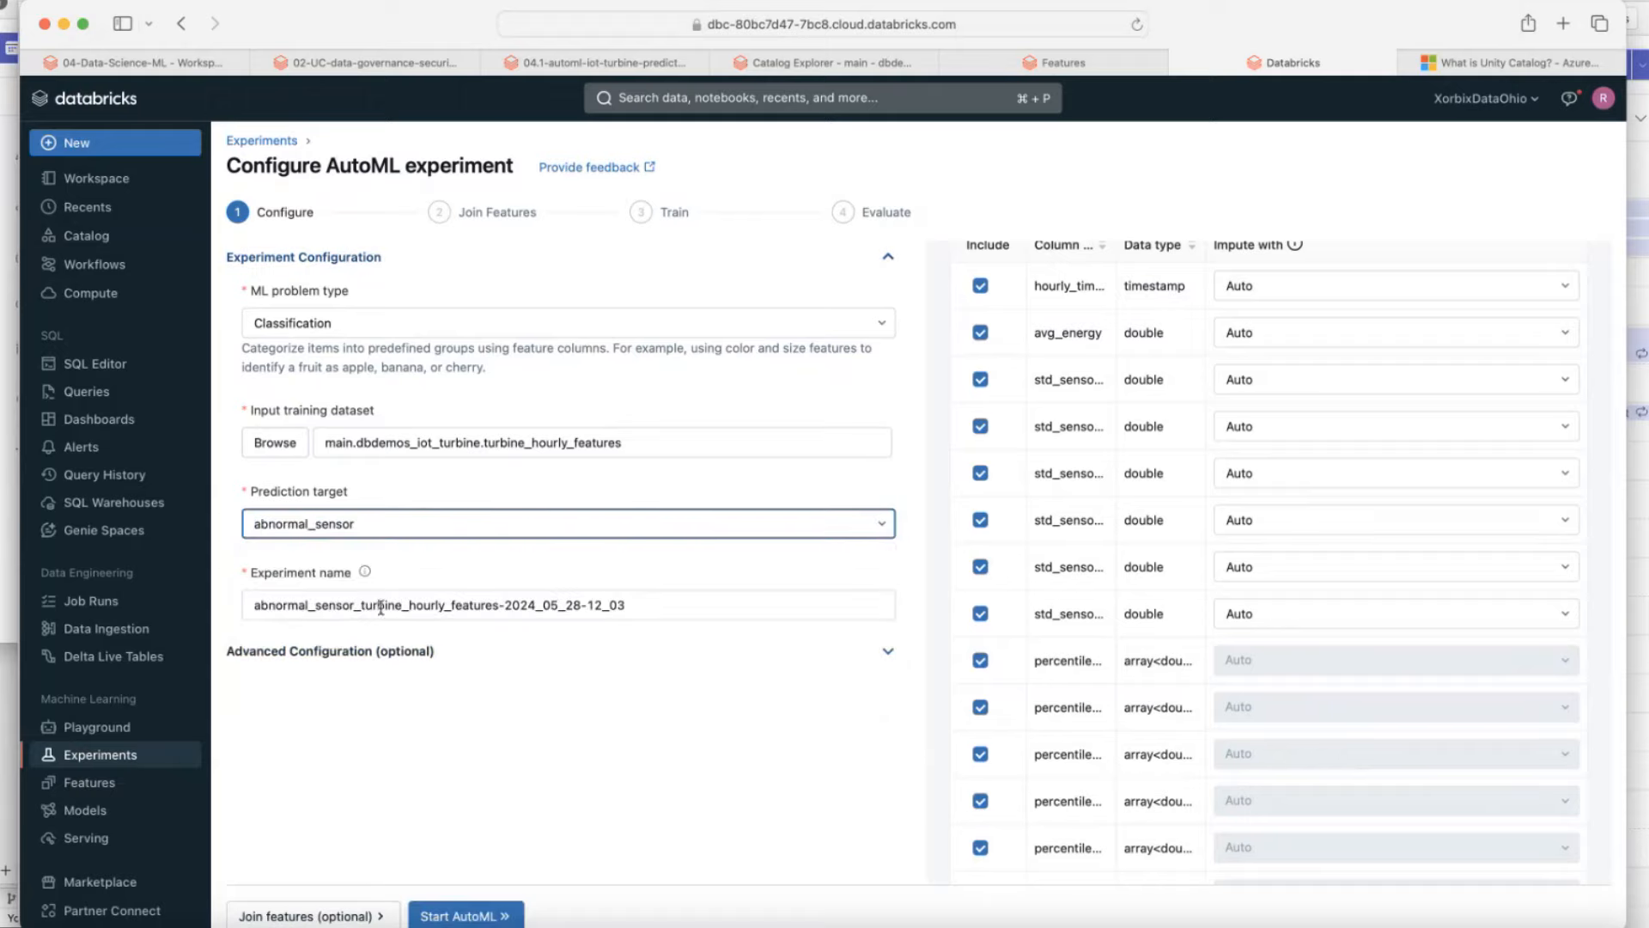
pyautogui.scroll(-2, 393, 559)
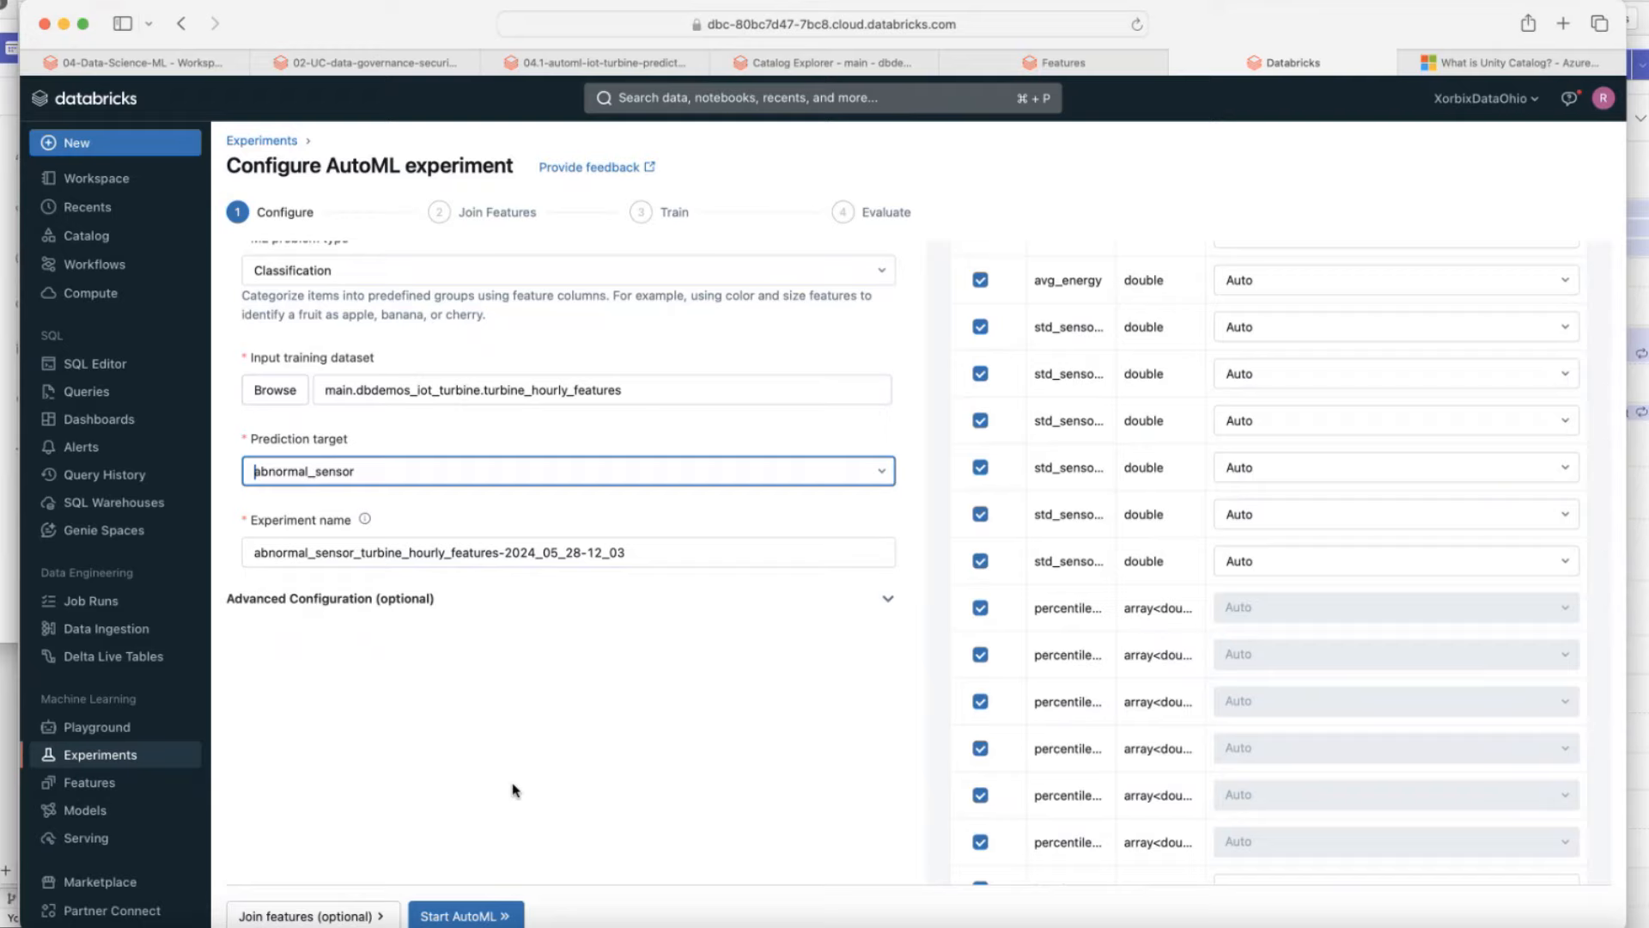
pyautogui.scroll(-5, 1100, 706)
pyautogui.scroll(-1, 1100, 706)
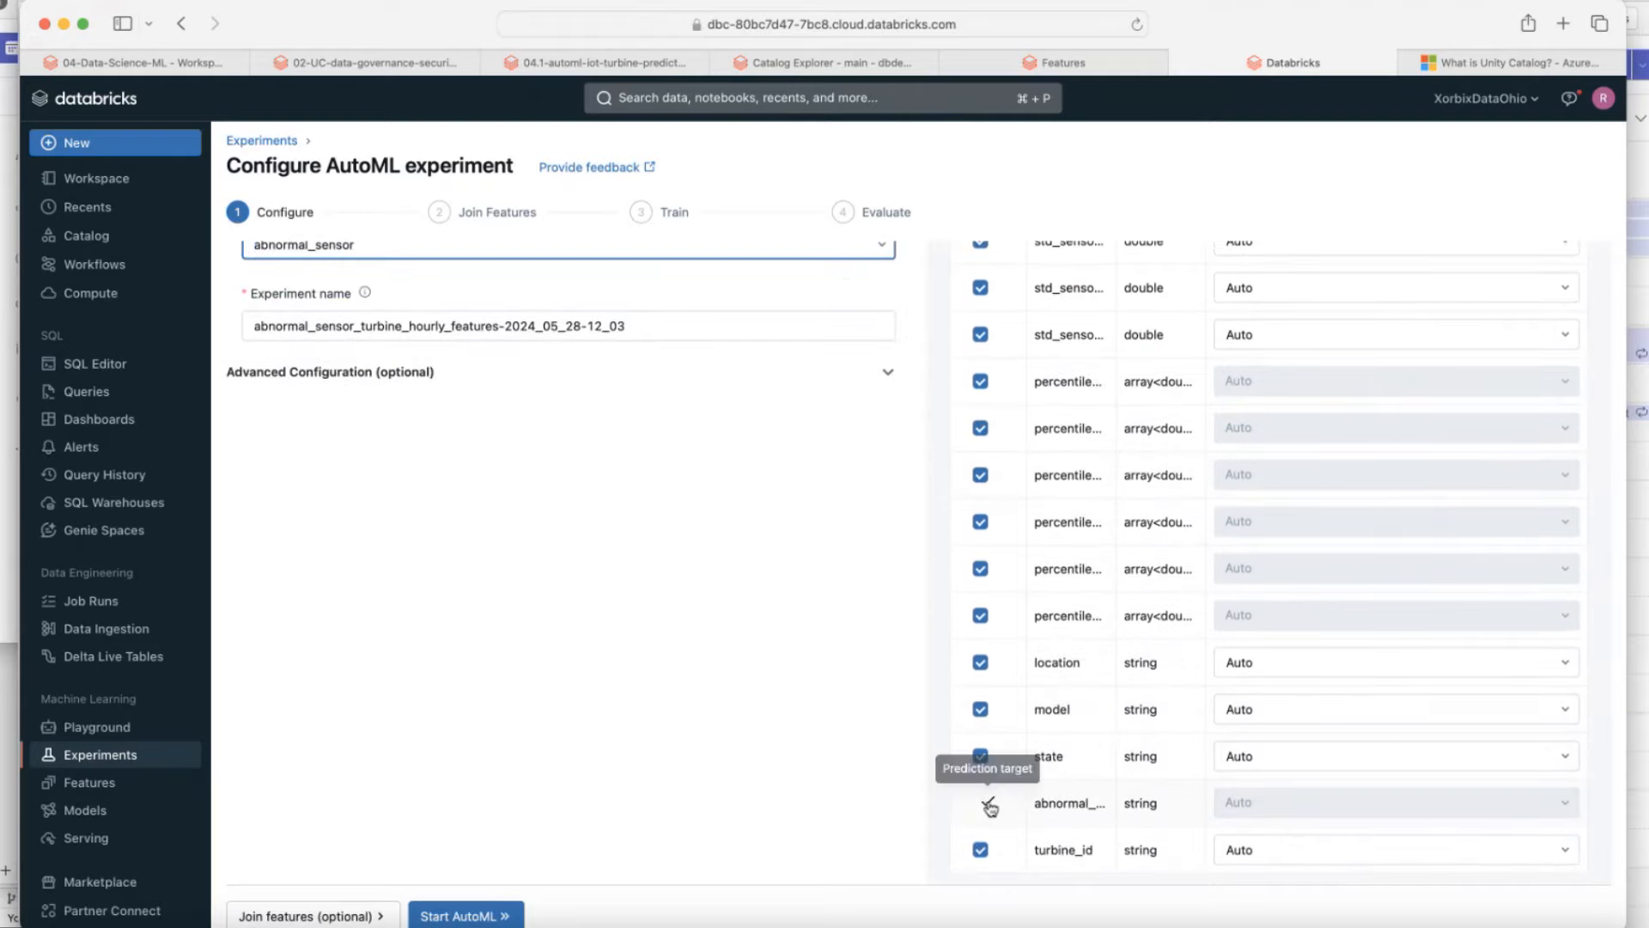
pyautogui.click(982, 853)
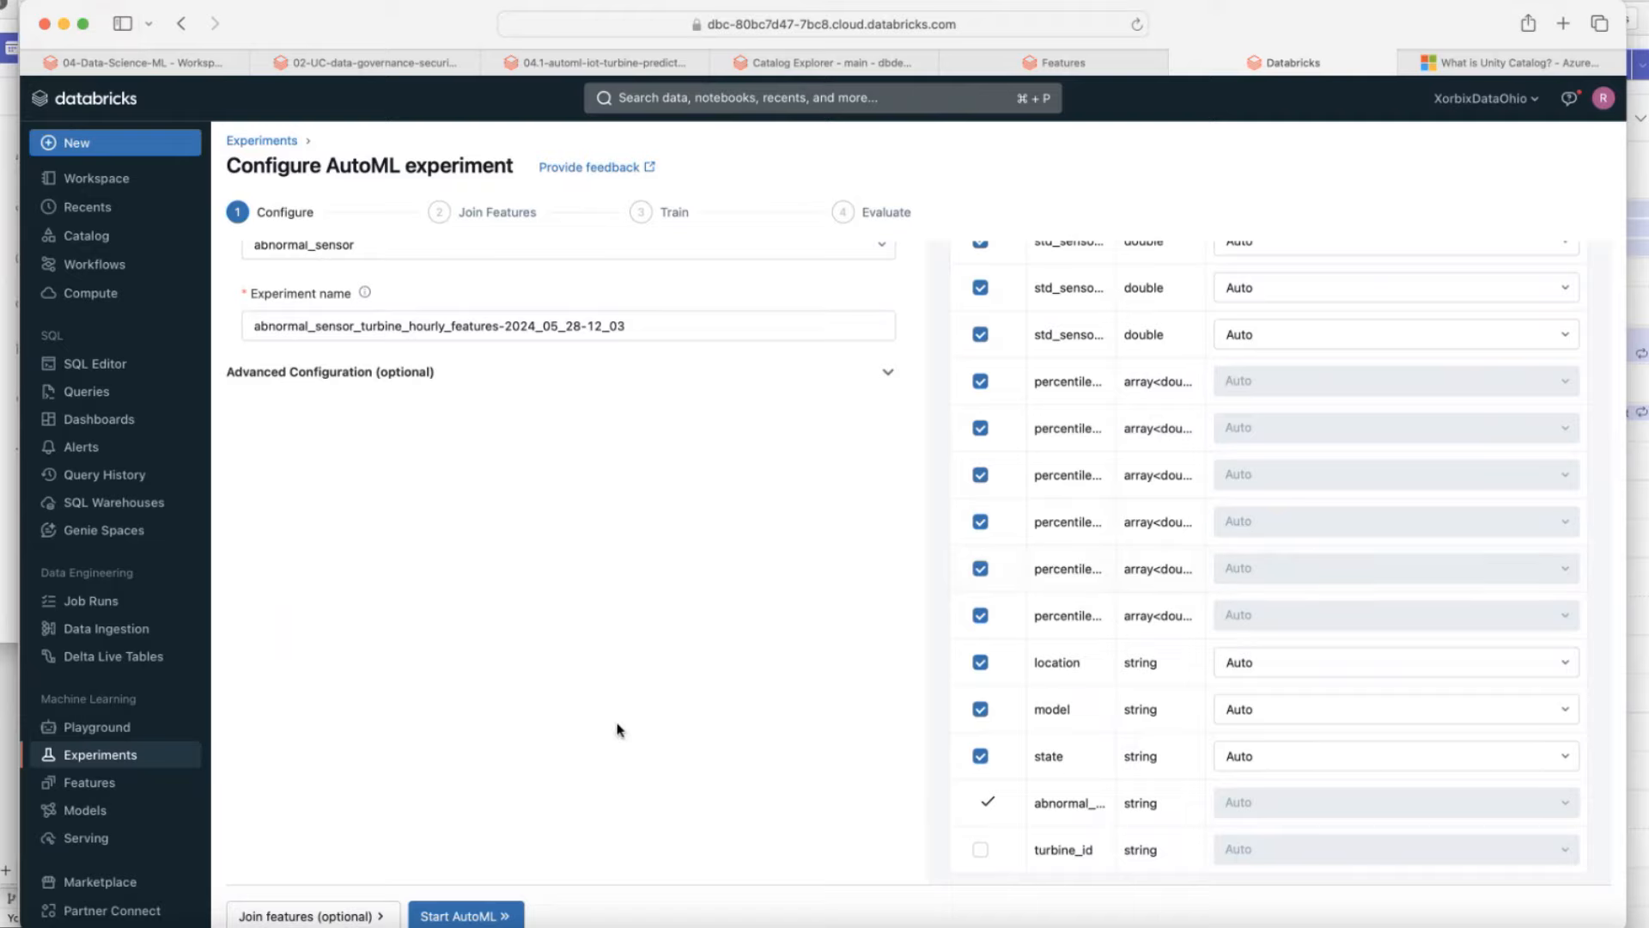
# Start the AutoML run for the configured experiment and show the browser window full screen.
pyautogui.scroll(-1, 617, 729)
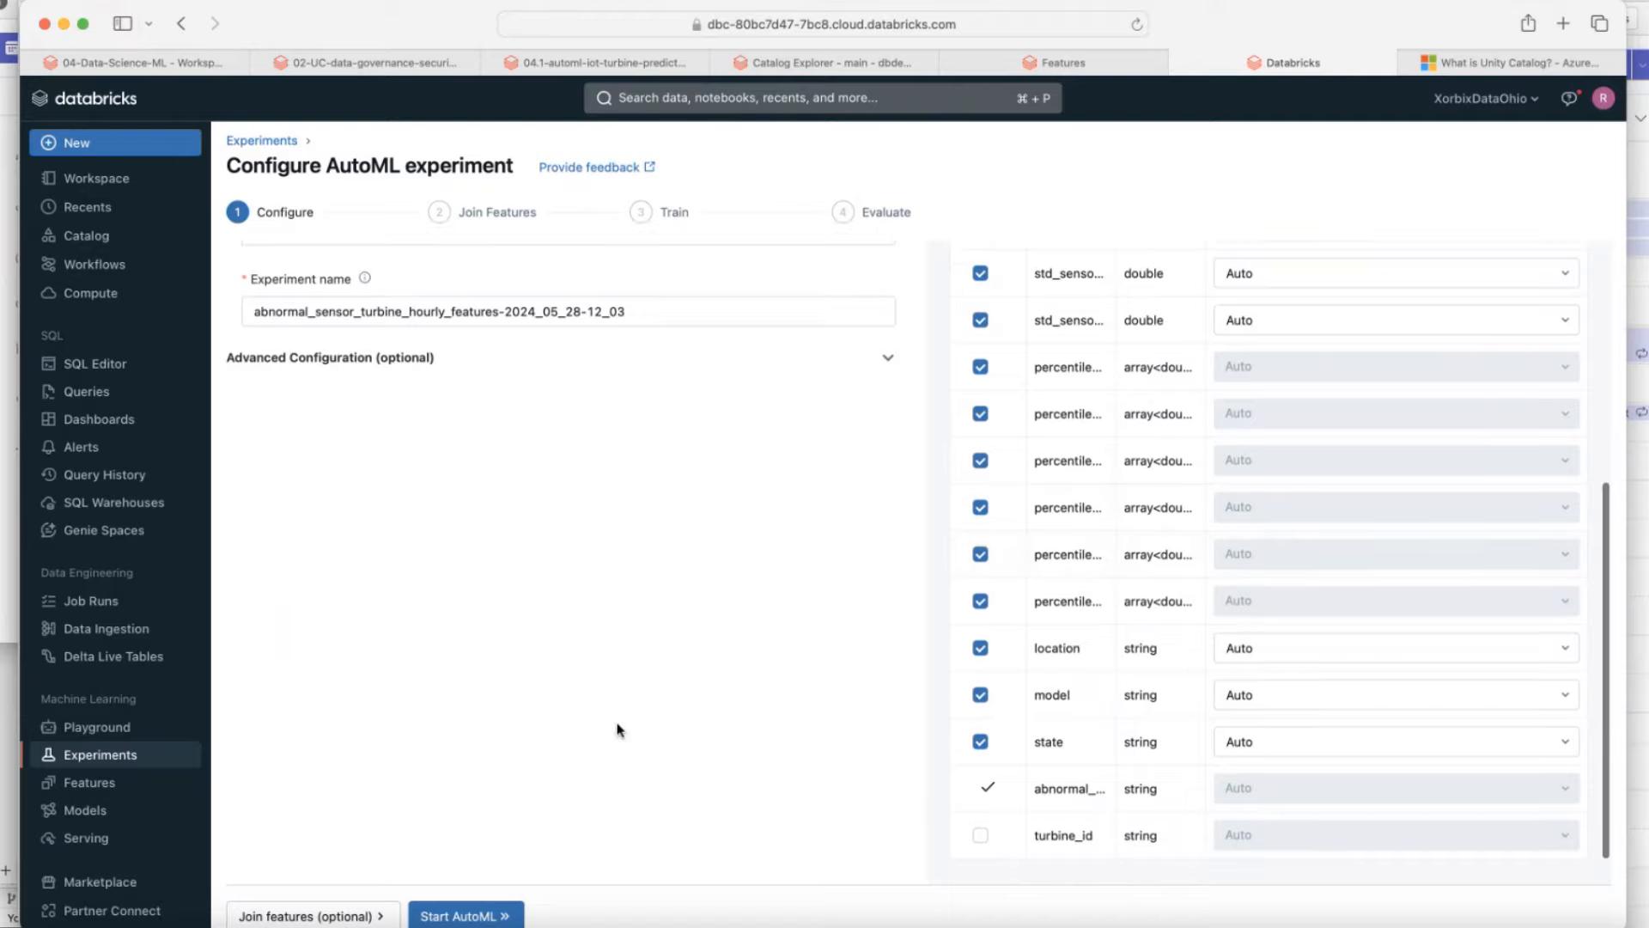
pyautogui.click(501, 916)
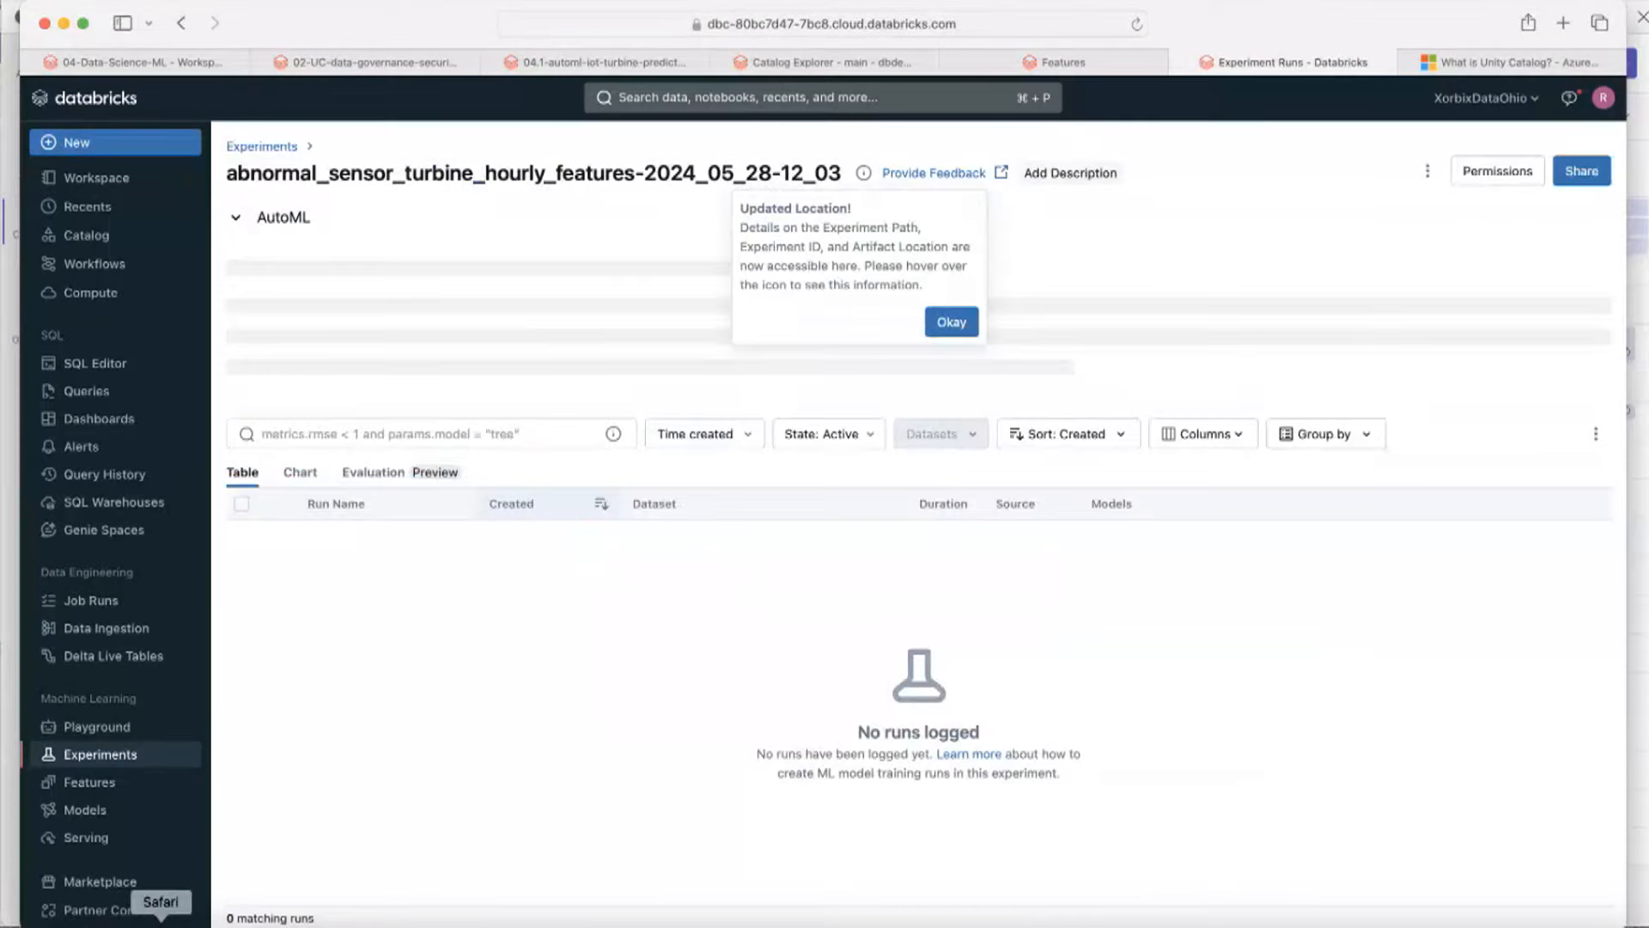
pyautogui.click(85, 23)
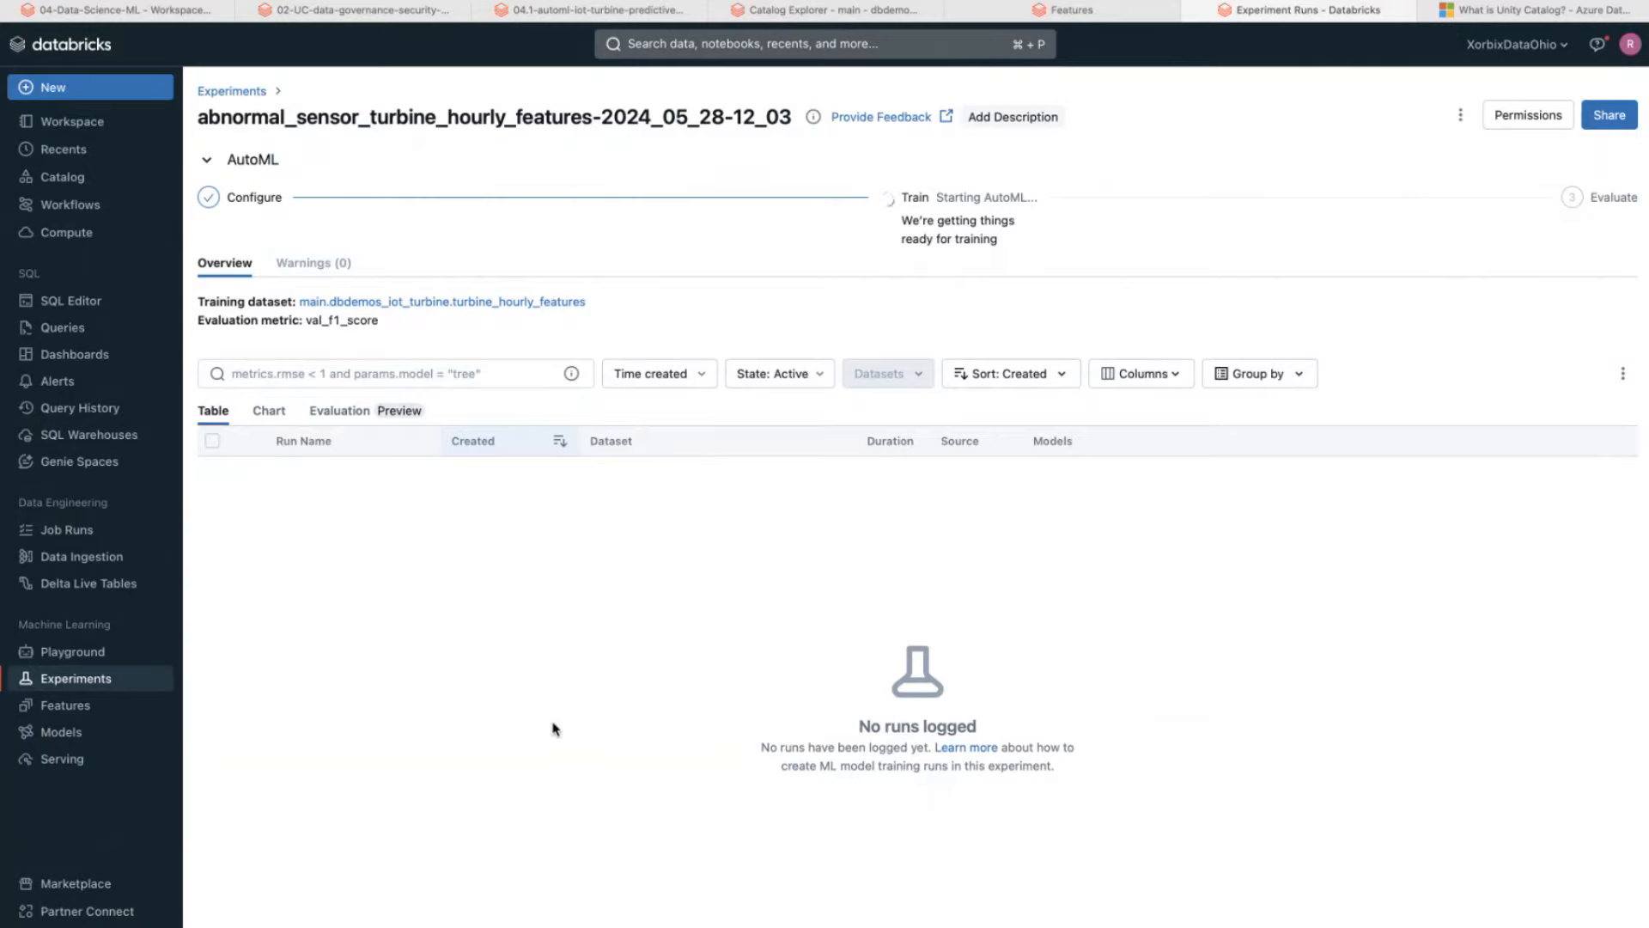
# Open the earlier abnormal_sensor_turbine_hourly_features-2024_05_28-10_07 experiment and review its AutoML overview and list of runs.
pyautogui.click(100, 678)
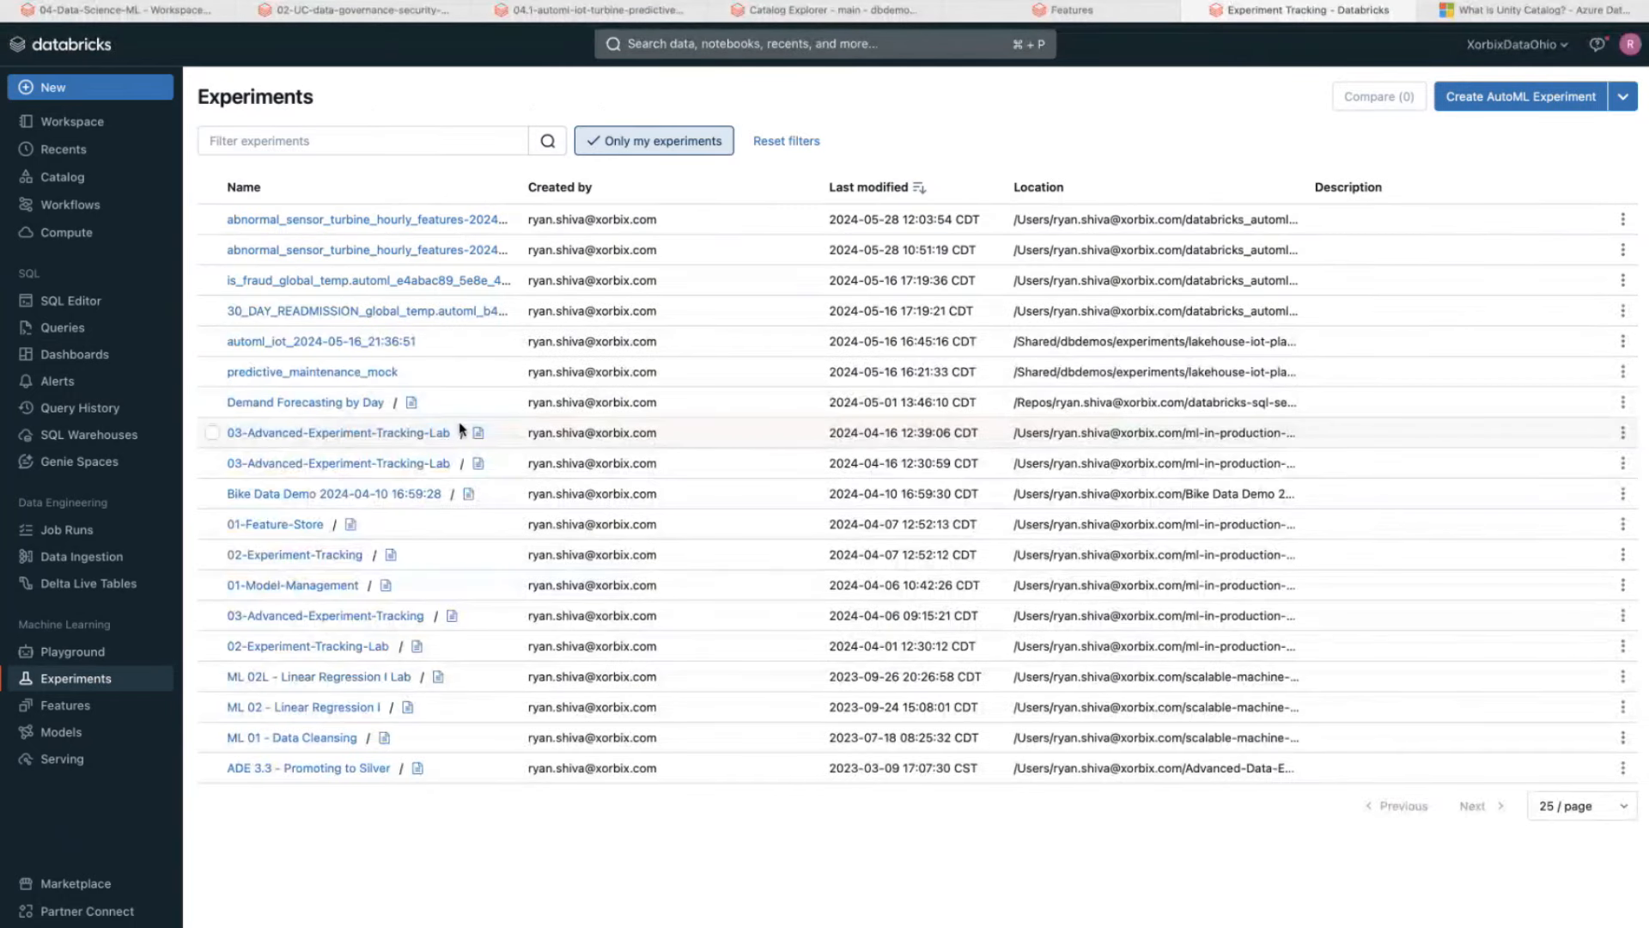
pyautogui.click(460, 249)
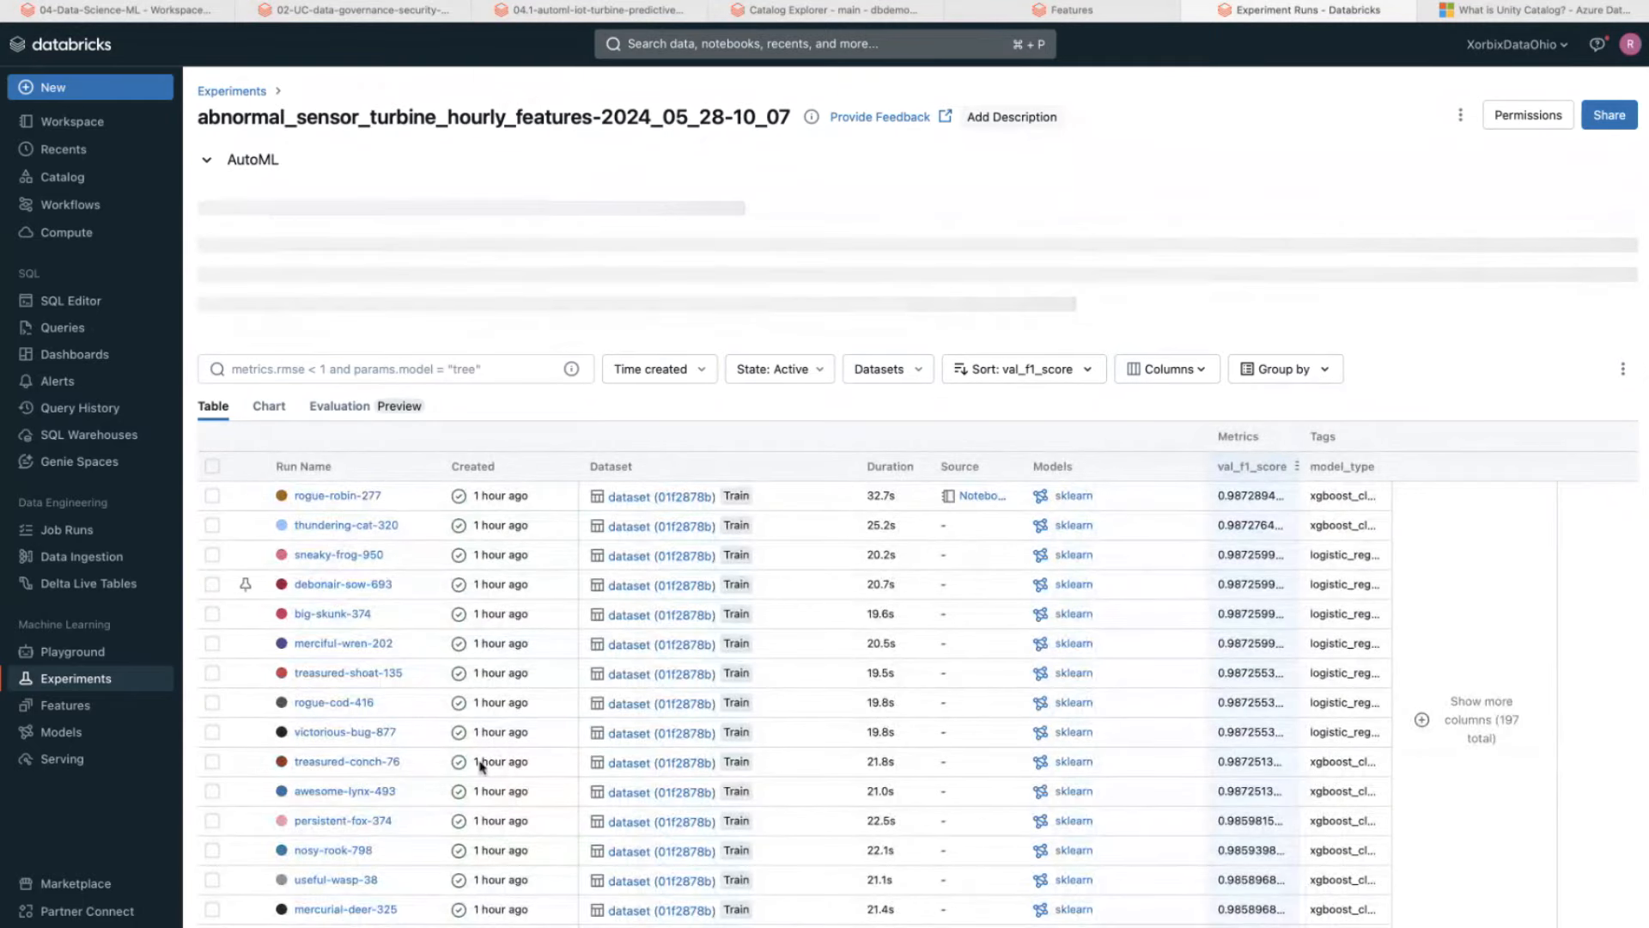
pyautogui.scroll(-3, 483, 807)
pyautogui.scroll(3, 483, 807)
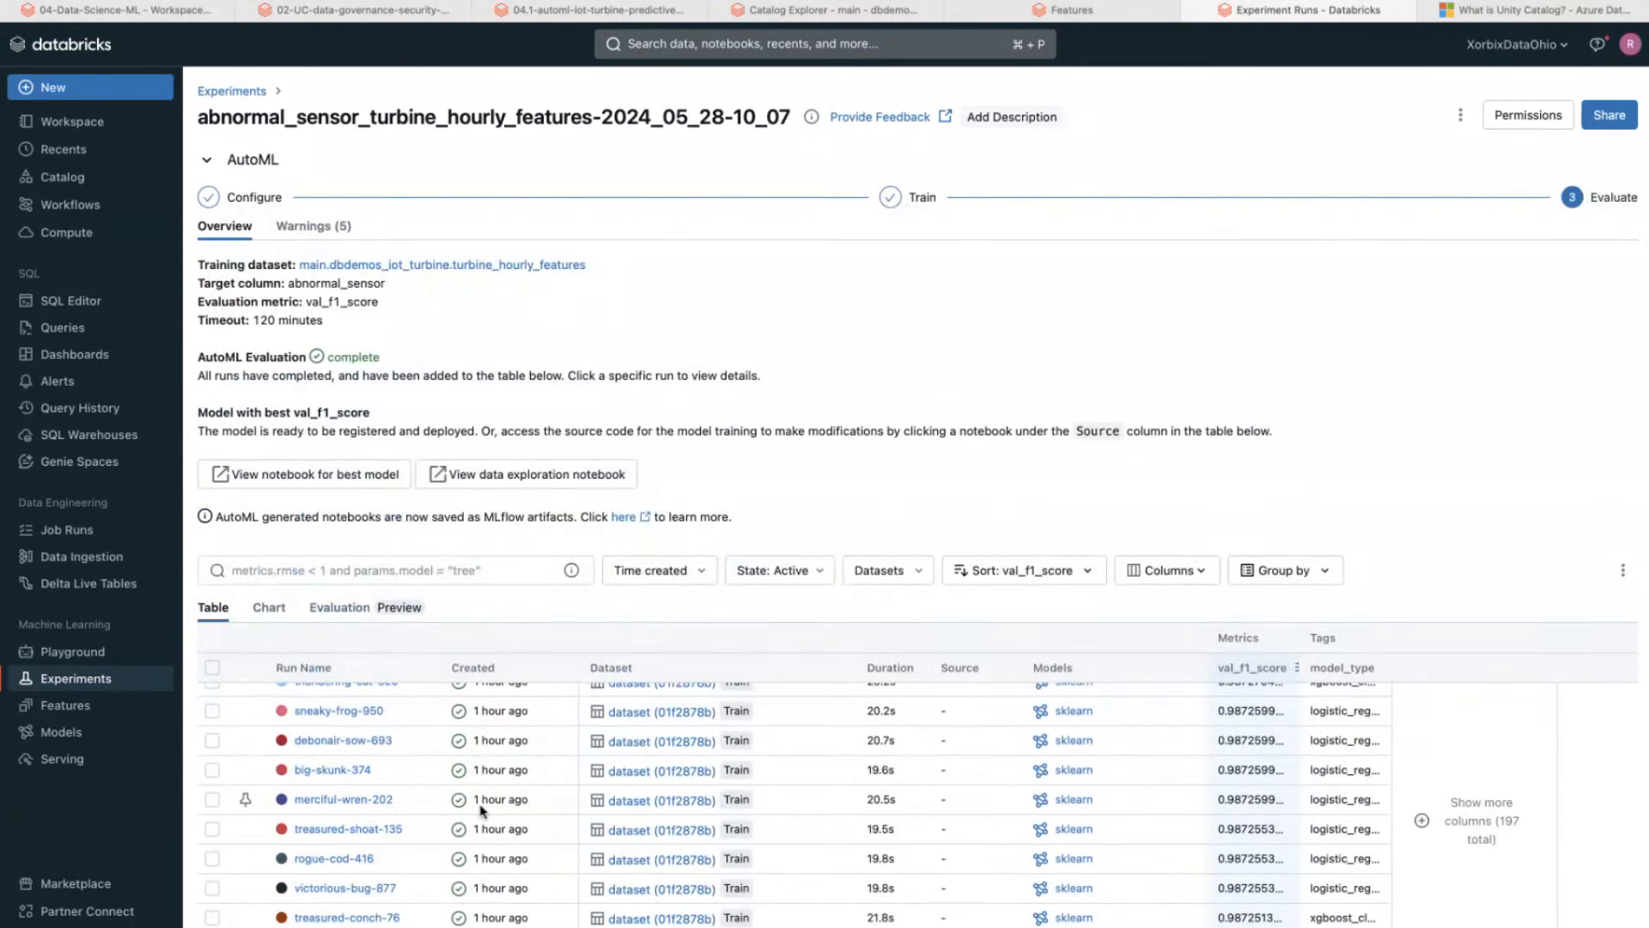
pyautogui.scroll(1, 483, 807)
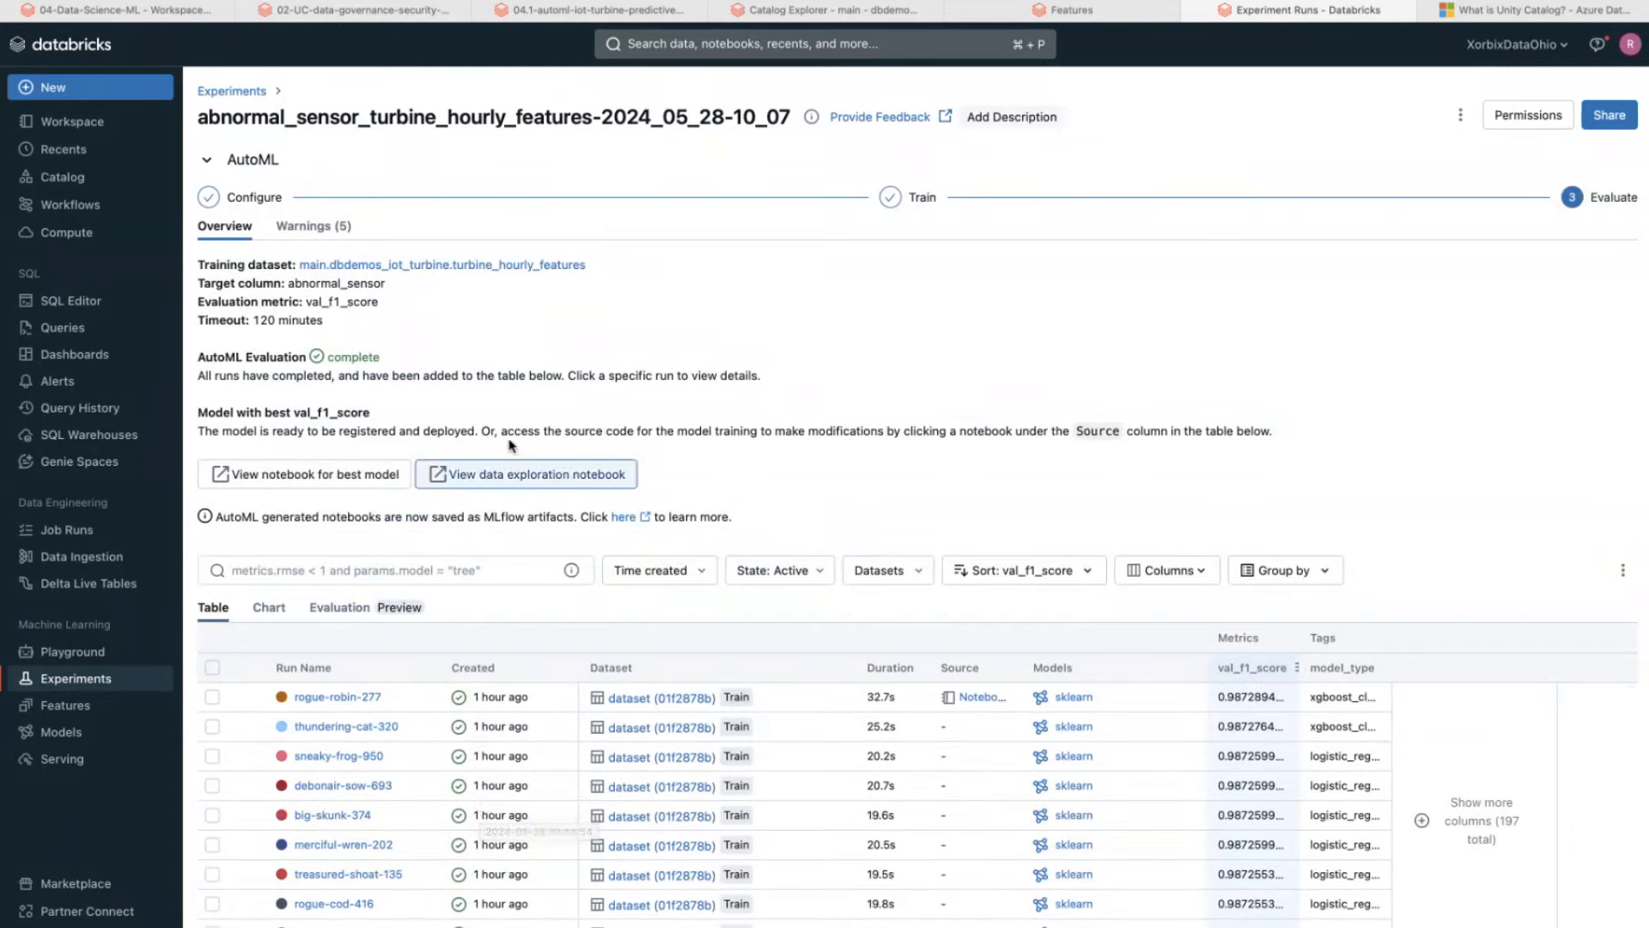
# Open the best model's XGBoost Classifier notebook and examine its data loading, preprocessing, data split, training, objective function and trials code.
pyautogui.click(326, 483)
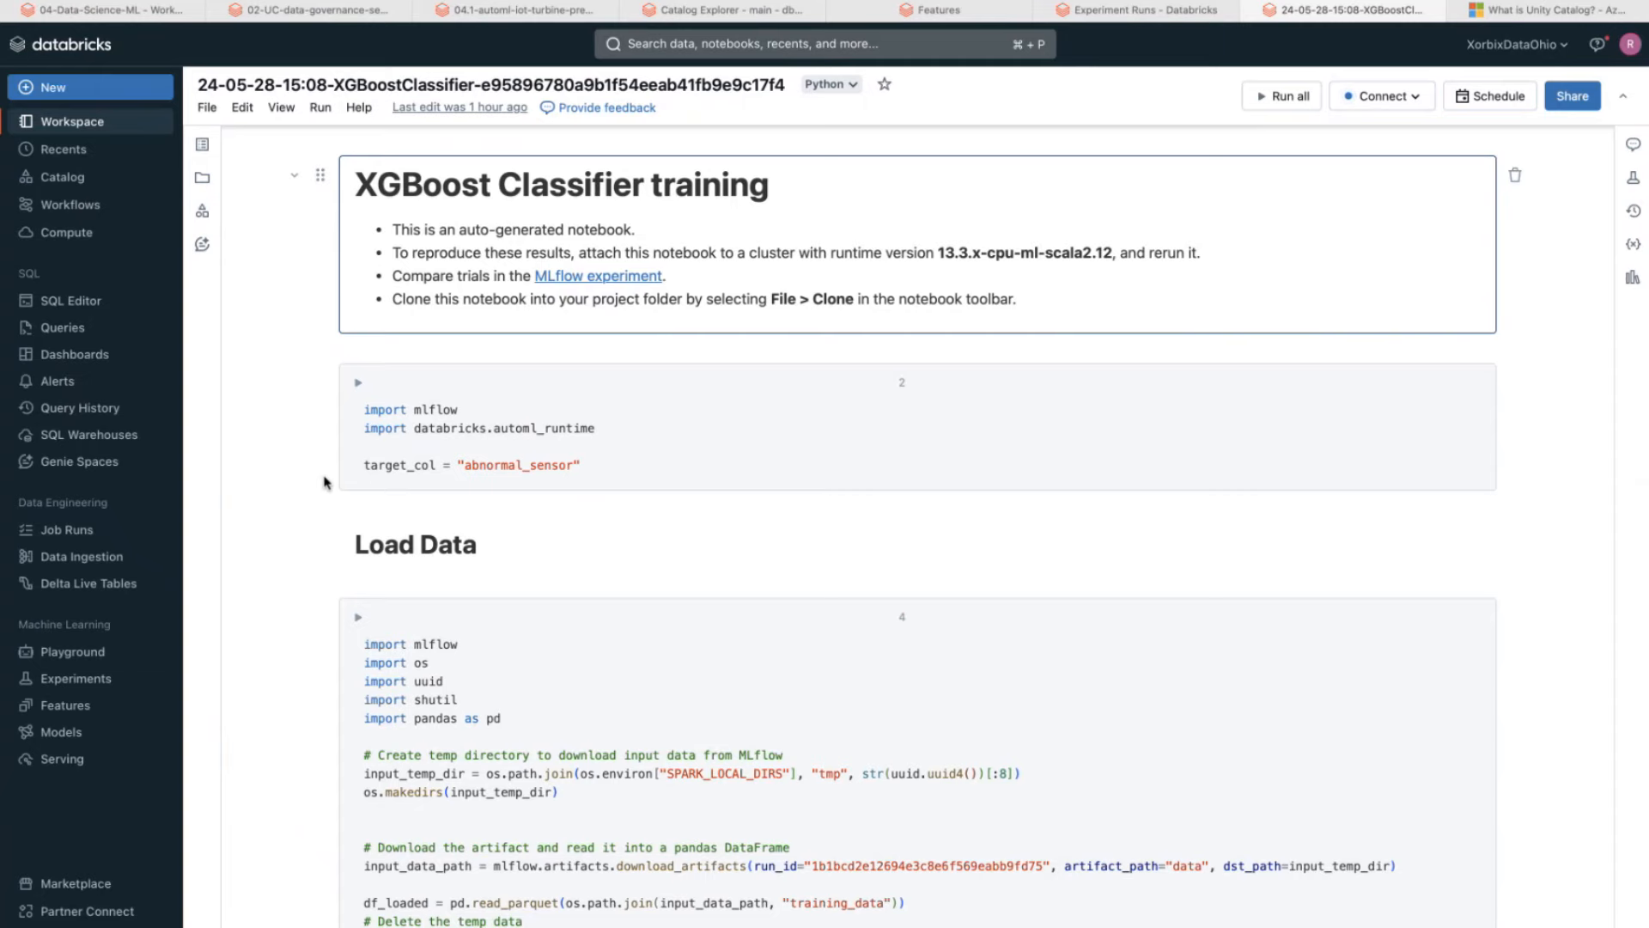
pyautogui.scroll(-3, 324, 482)
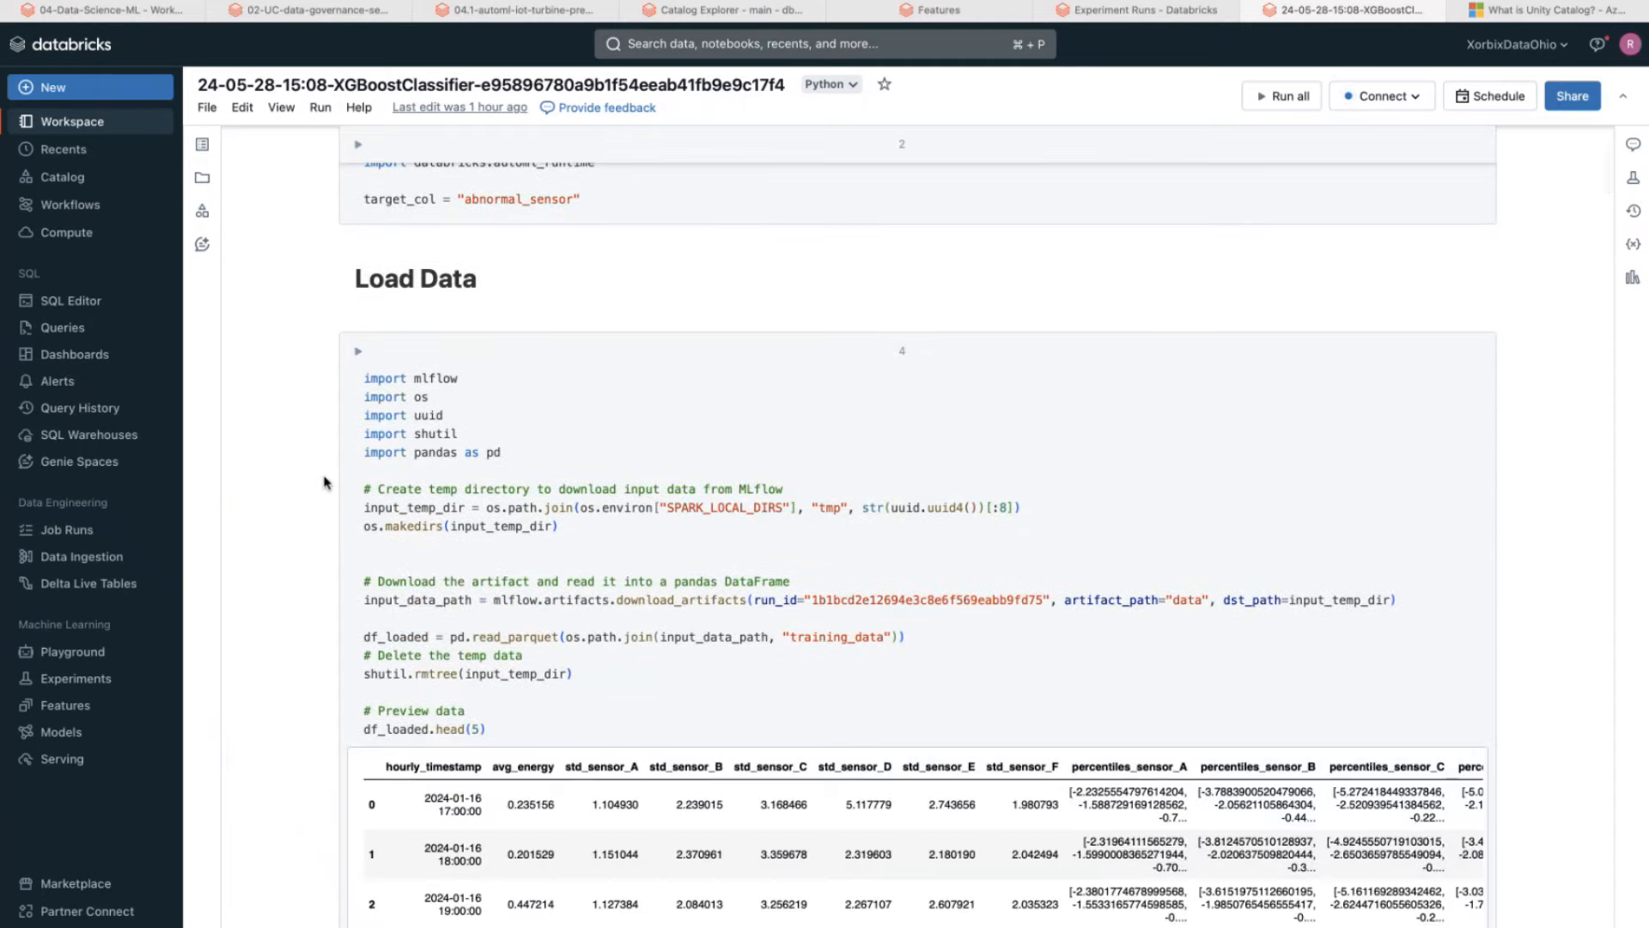
pyautogui.scroll(-15, 324, 482)
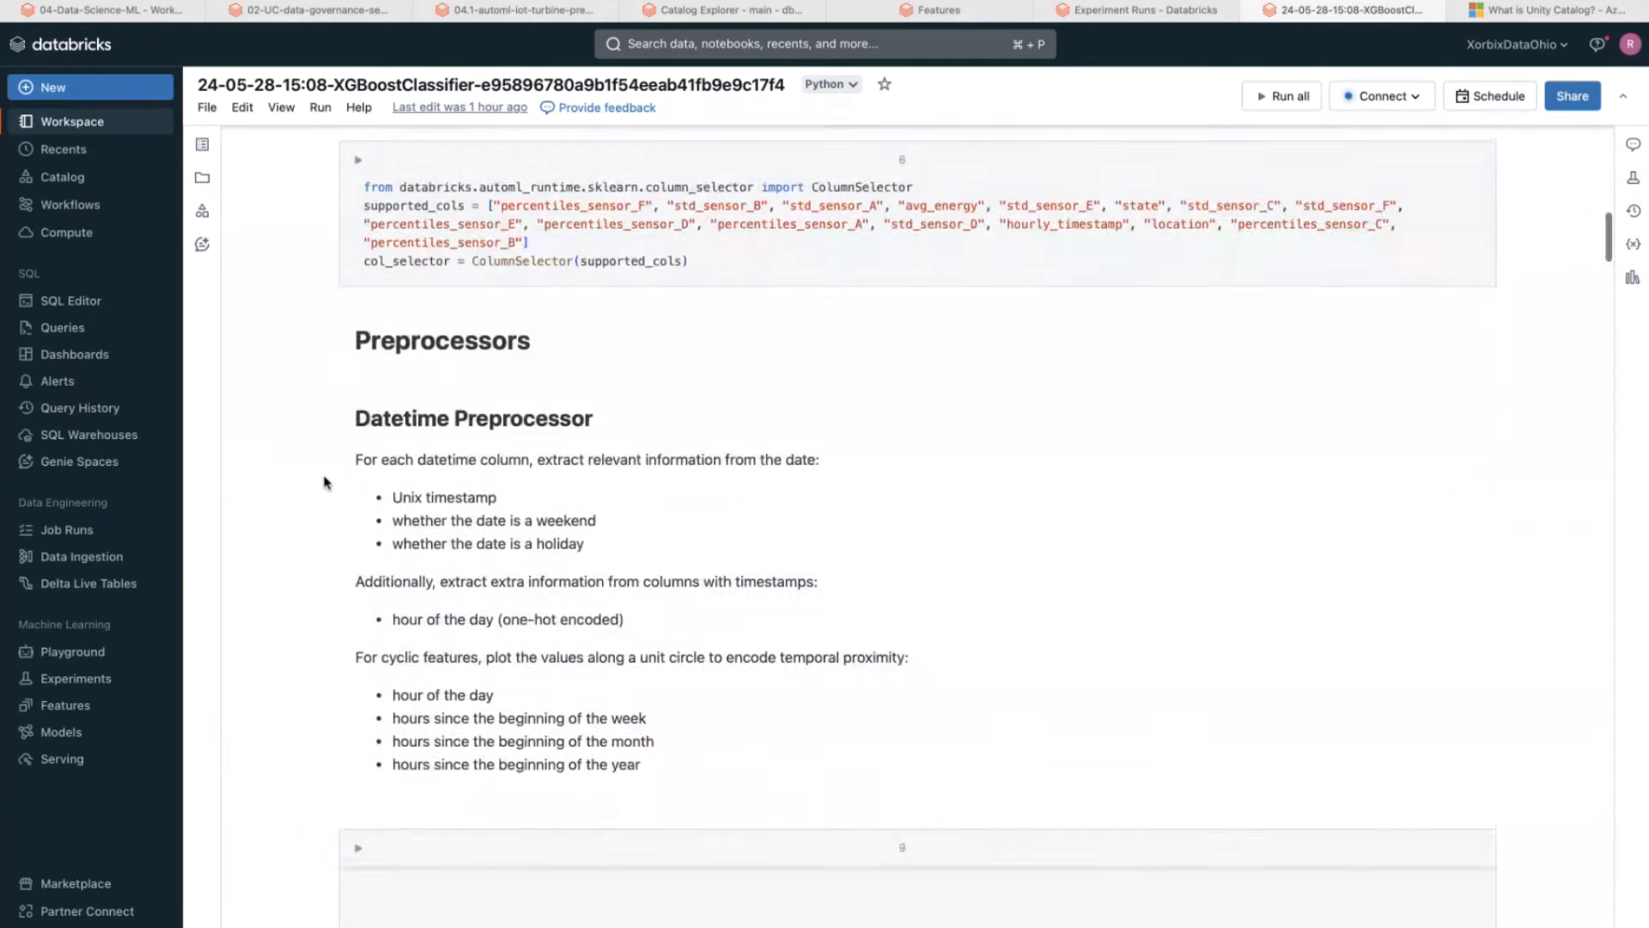
pyautogui.scroll(-15, 324, 482)
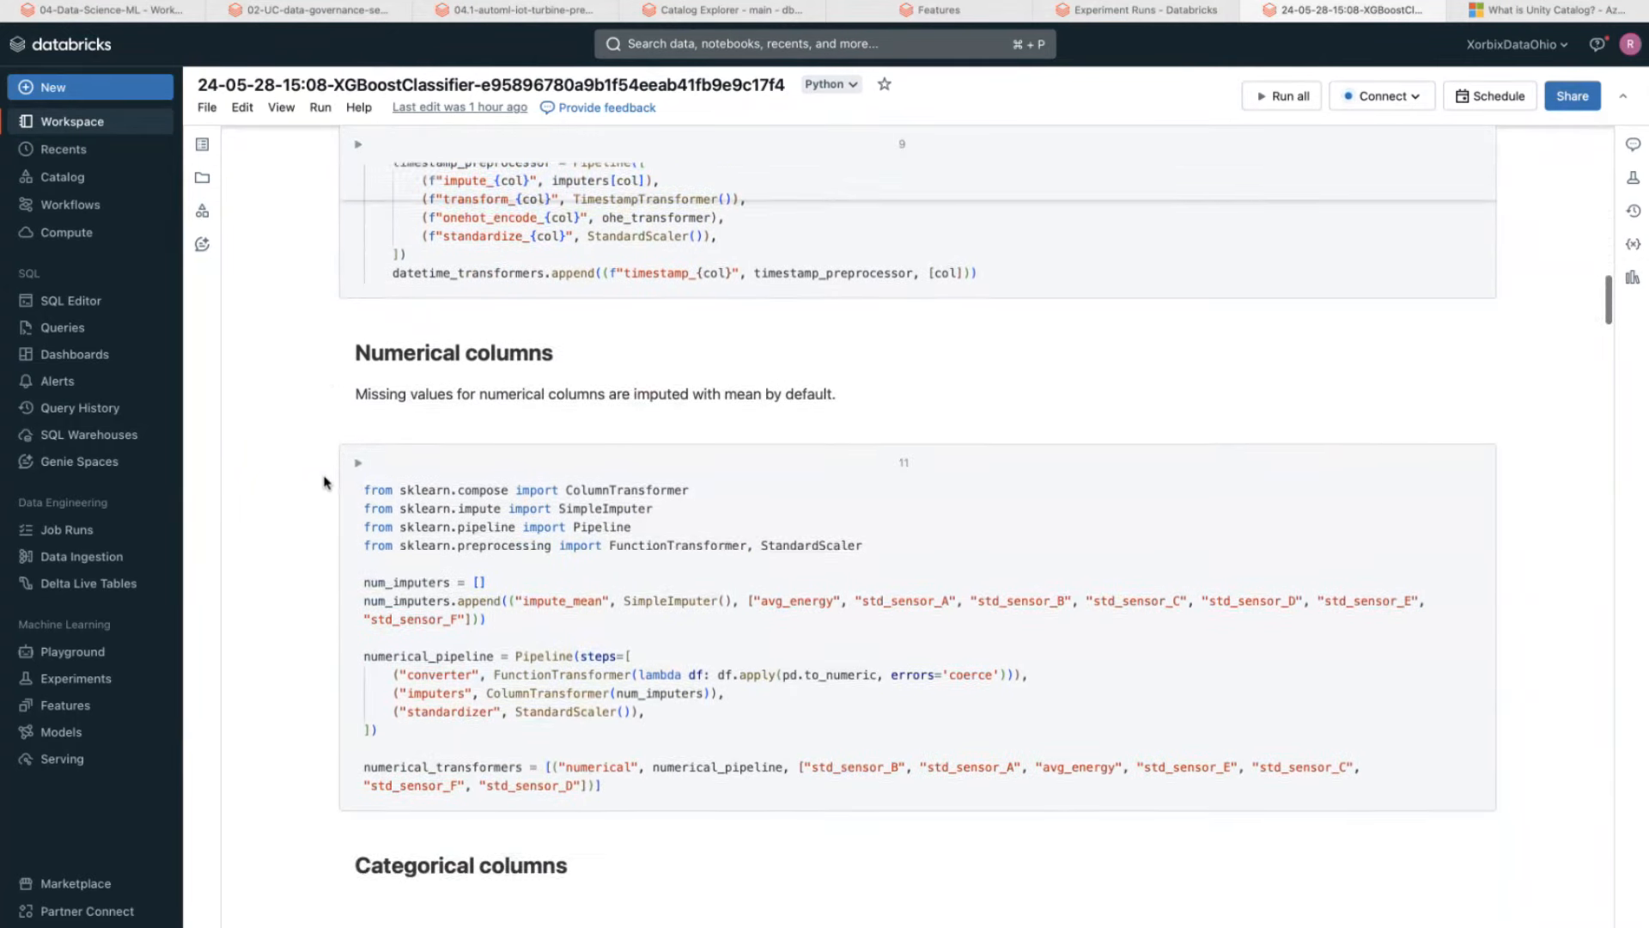
pyautogui.scroll(-4, 323, 482)
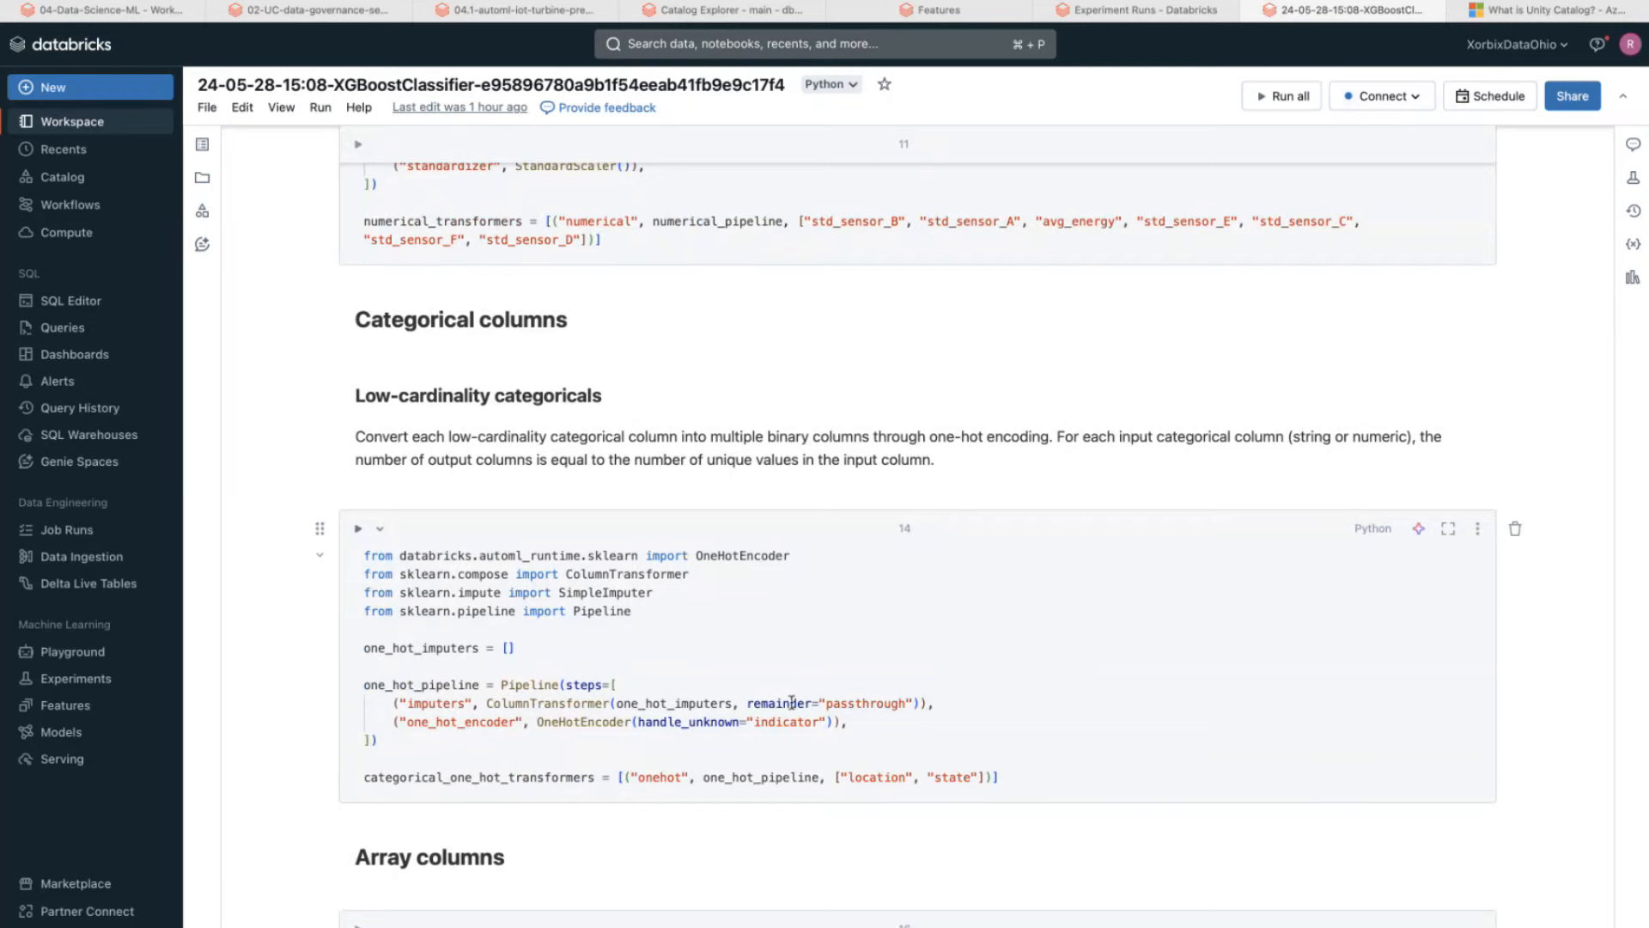
pyautogui.scroll(-12, 275, 725)
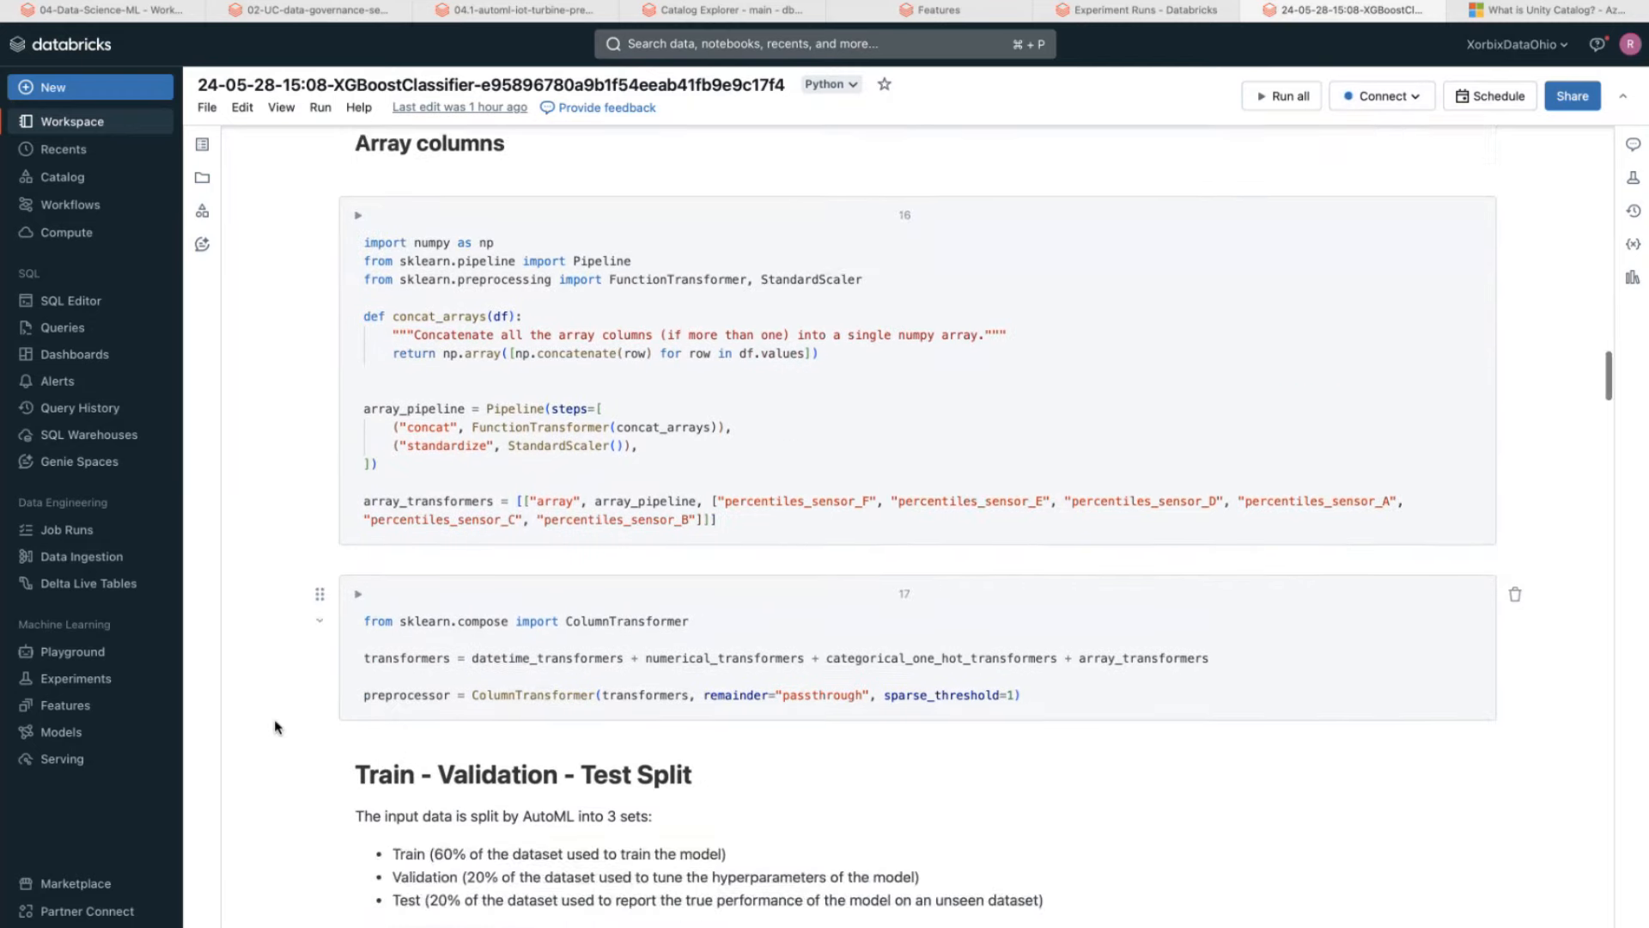
pyautogui.scroll(-10, 276, 726)
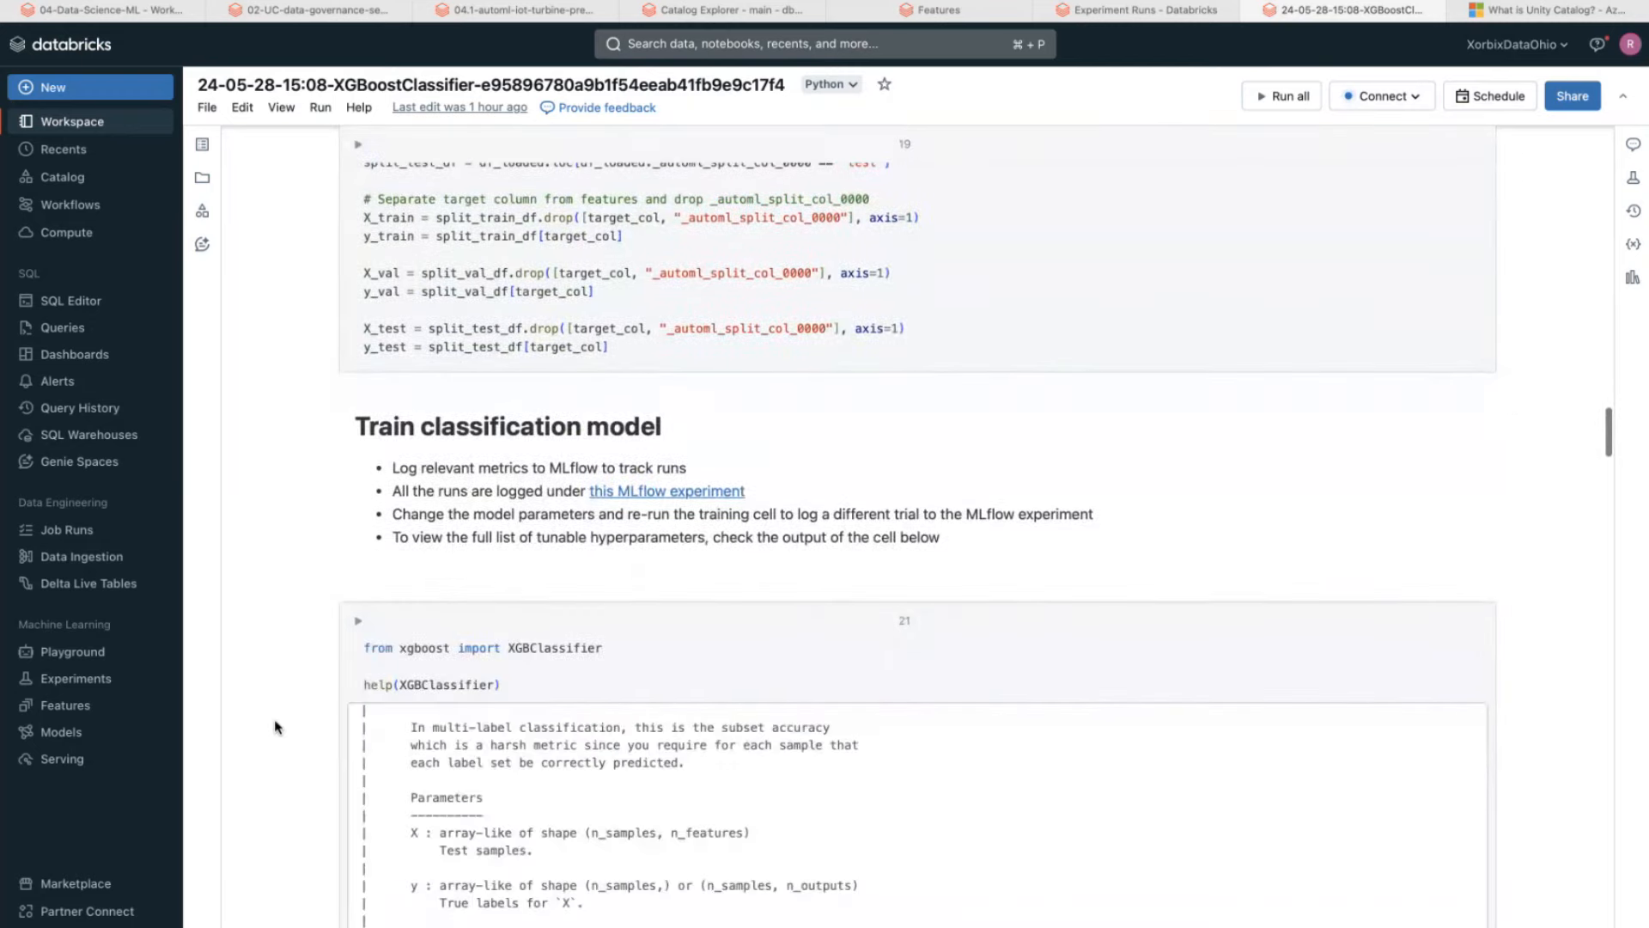
pyautogui.scroll(-3, 276, 725)
pyautogui.scroll(-4, 276, 725)
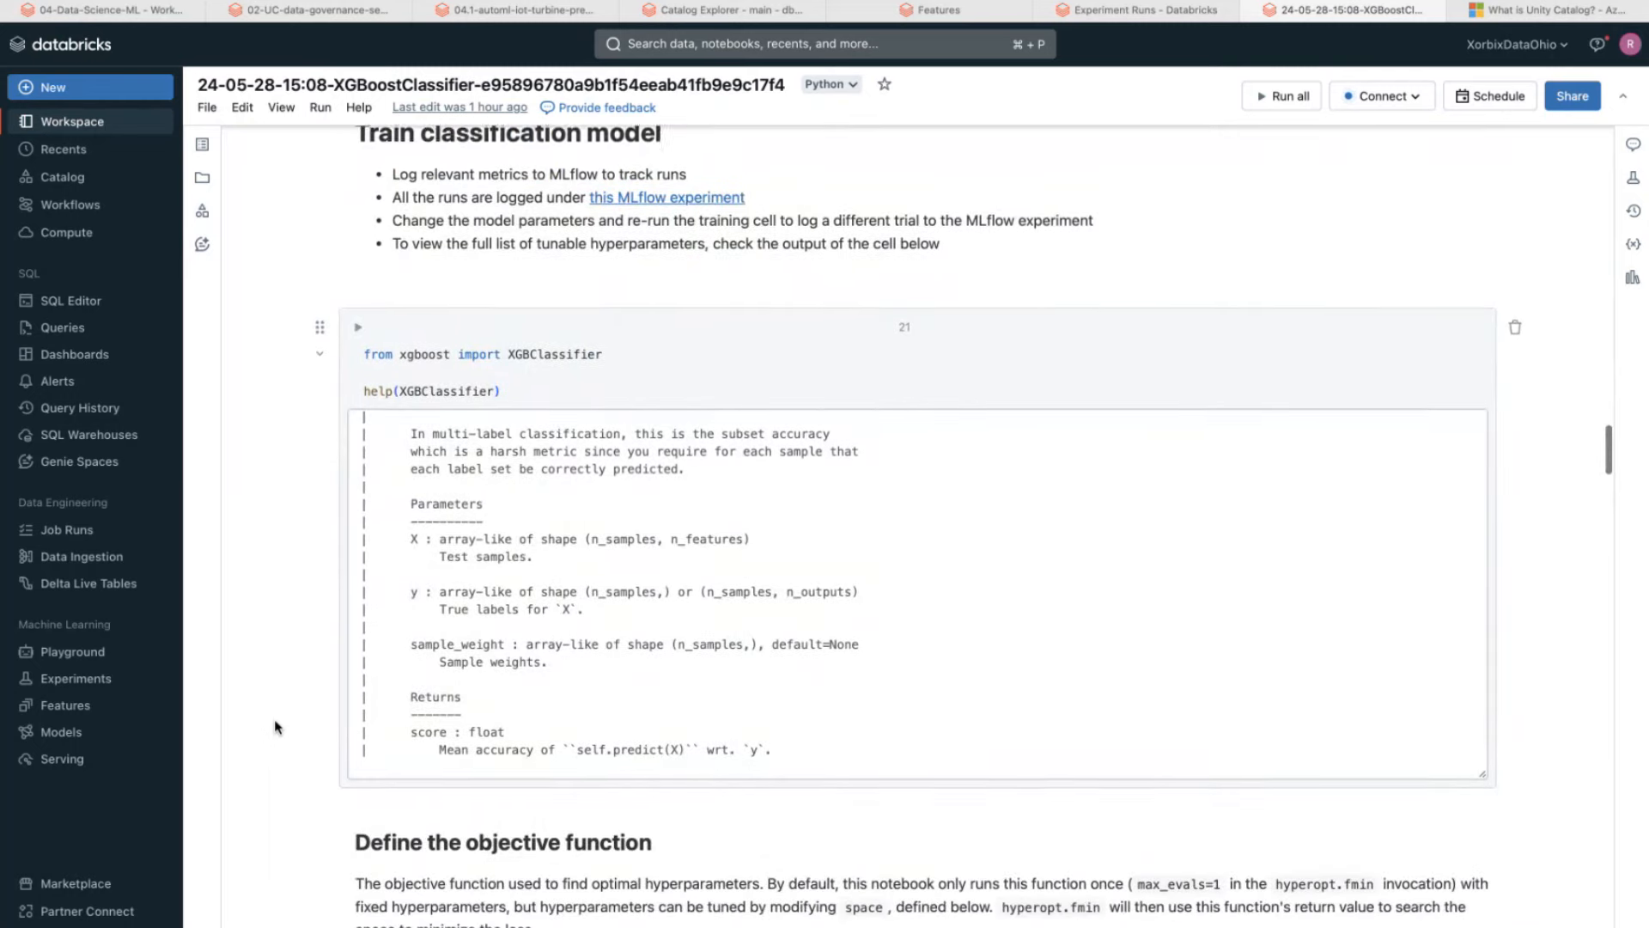
pyautogui.scroll(-18, 276, 726)
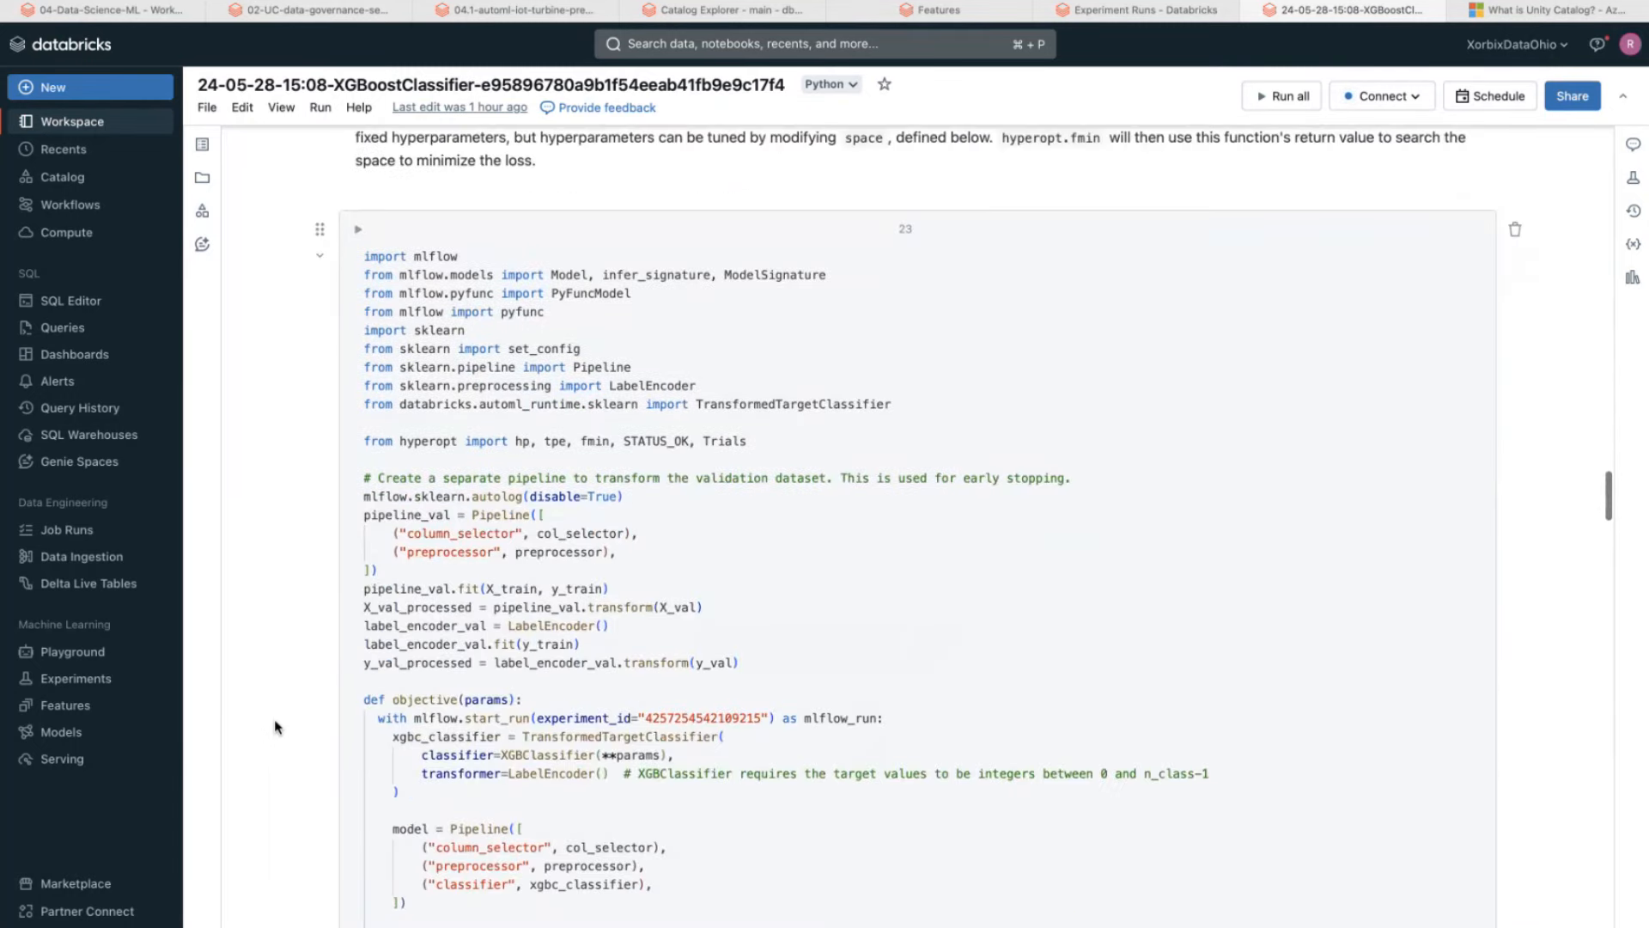
pyautogui.scroll(-12, 276, 726)
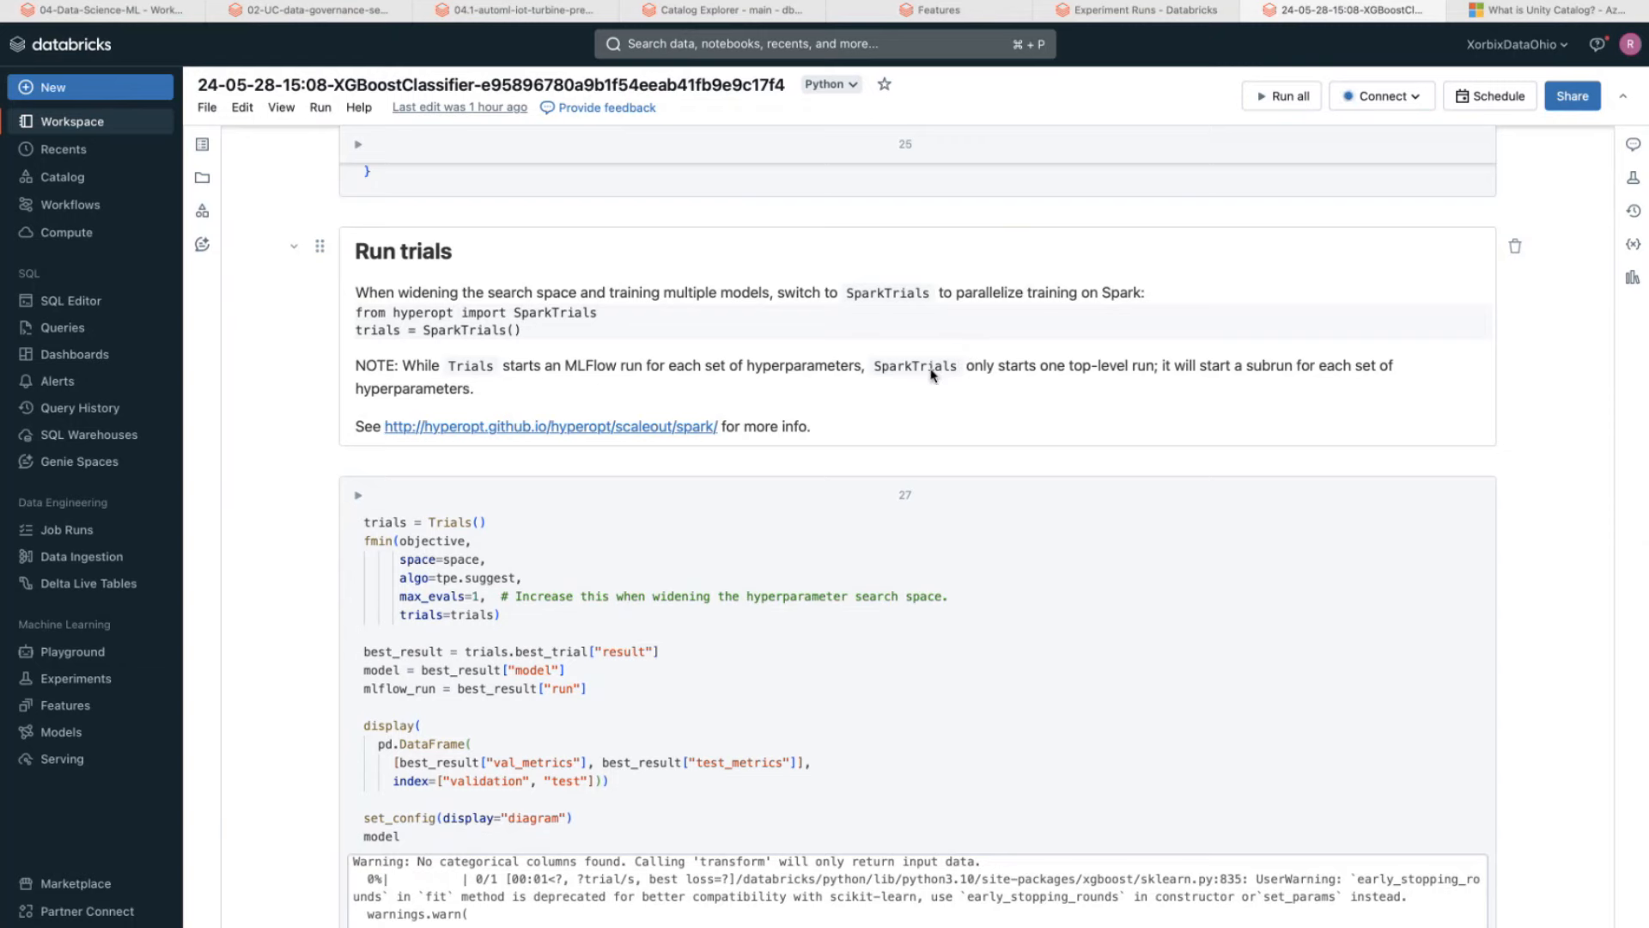
# Return to the 04.1-automl-iot-turbine-predictive-maintenance notebook and read its closing notes on the registered model, DLT pipeline and spare stock.
pyautogui.moveTo(1179, 7)
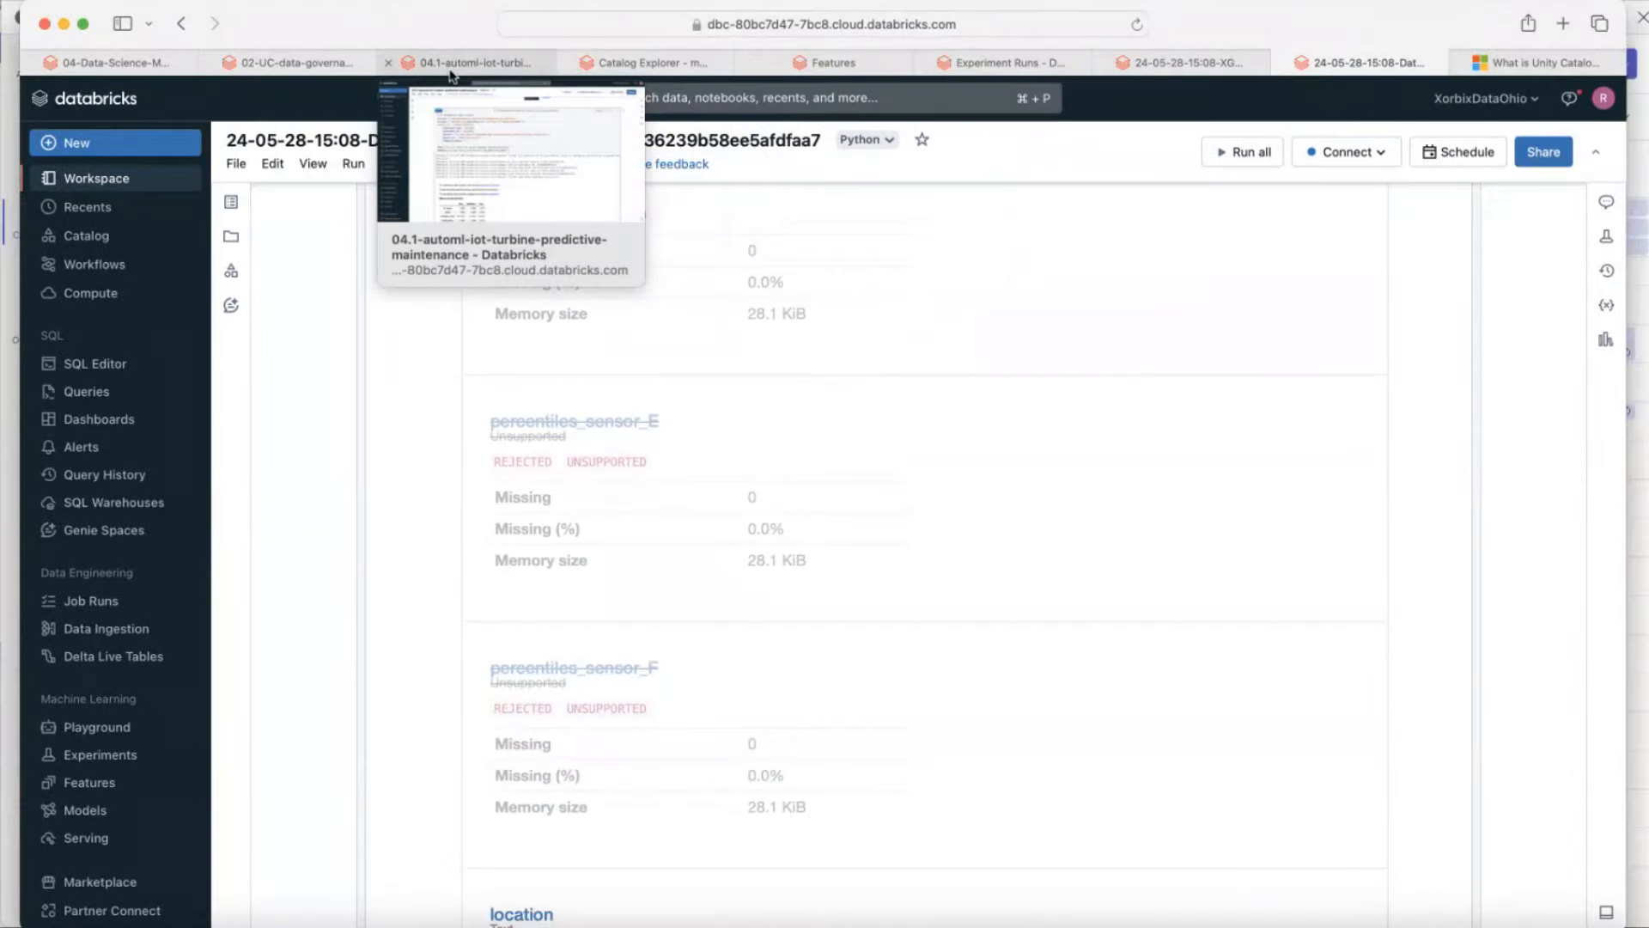
pyautogui.click(460, 67)
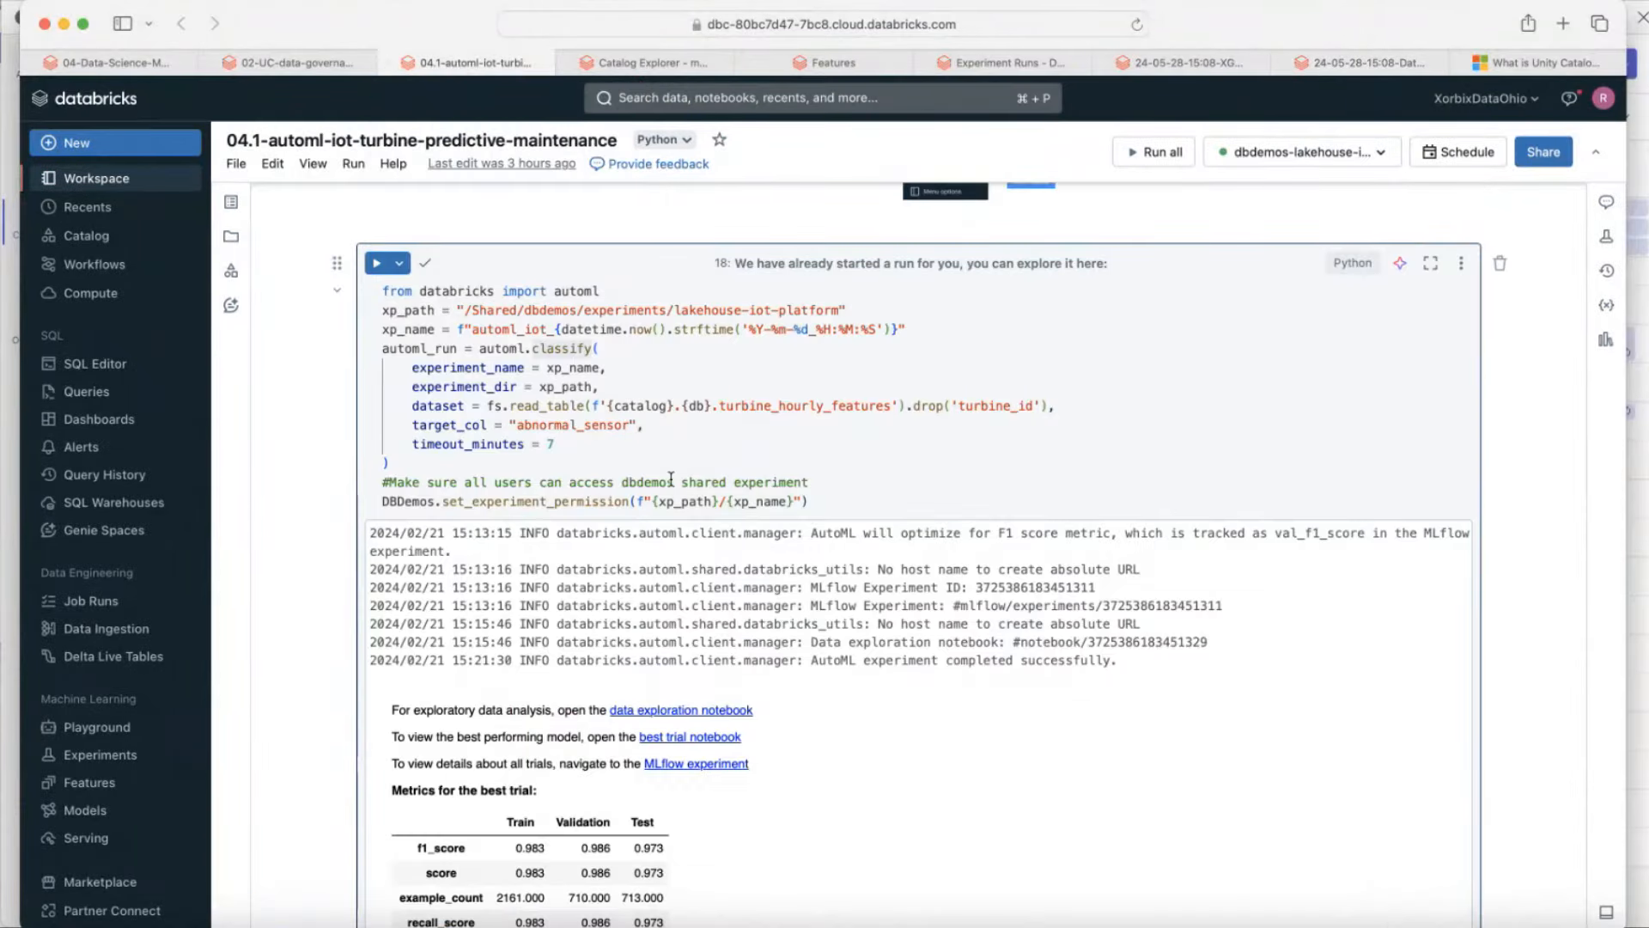
pyautogui.scroll(-5, 325, 495)
pyautogui.scroll(-5, 325, 495)
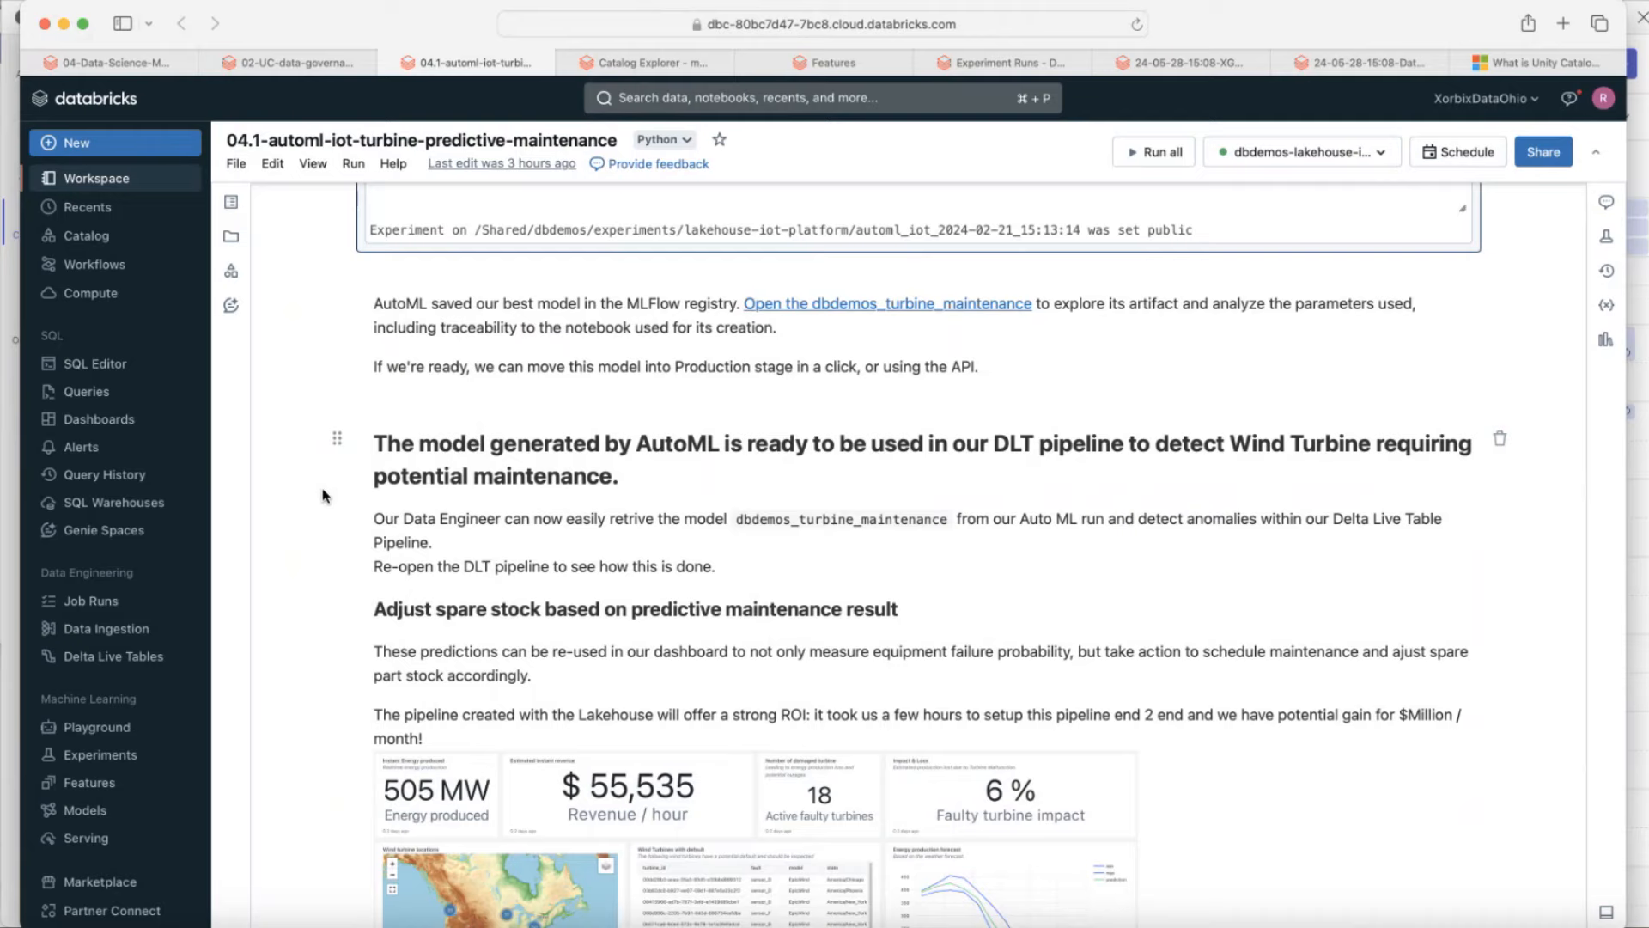
pyautogui.scroll(-6, 262, 330)
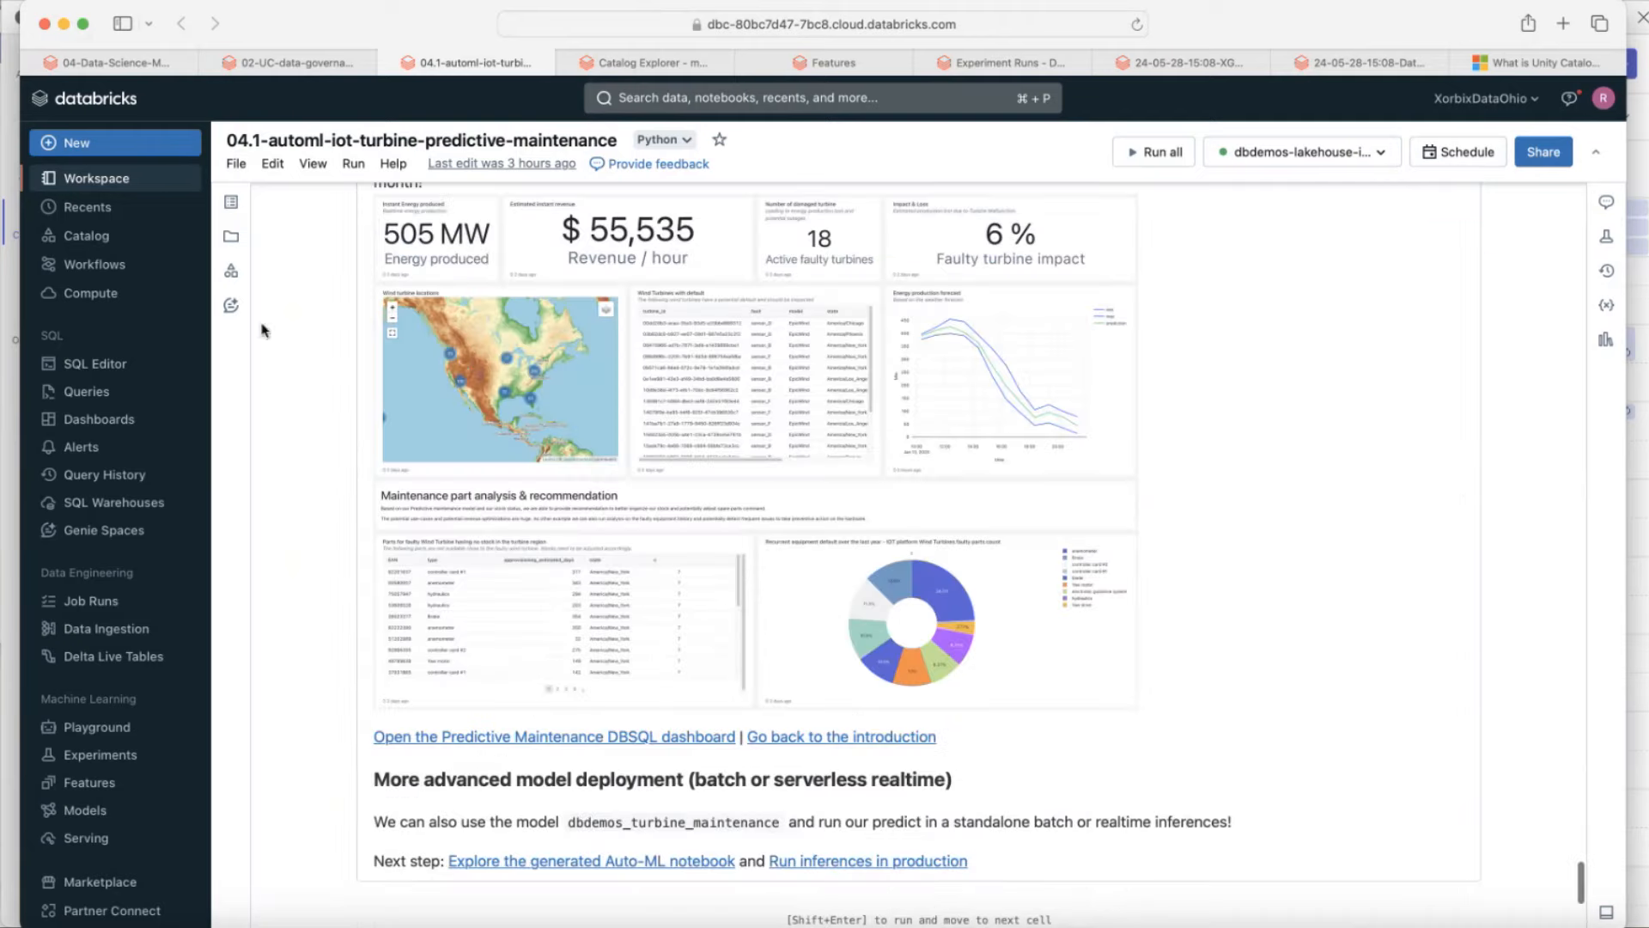
# Open the IOT Platform Wind Turbine predictive maintenance dashboard and examine its impact figures, faulty turbines and maintenance part analysis.
pyautogui.click(99, 418)
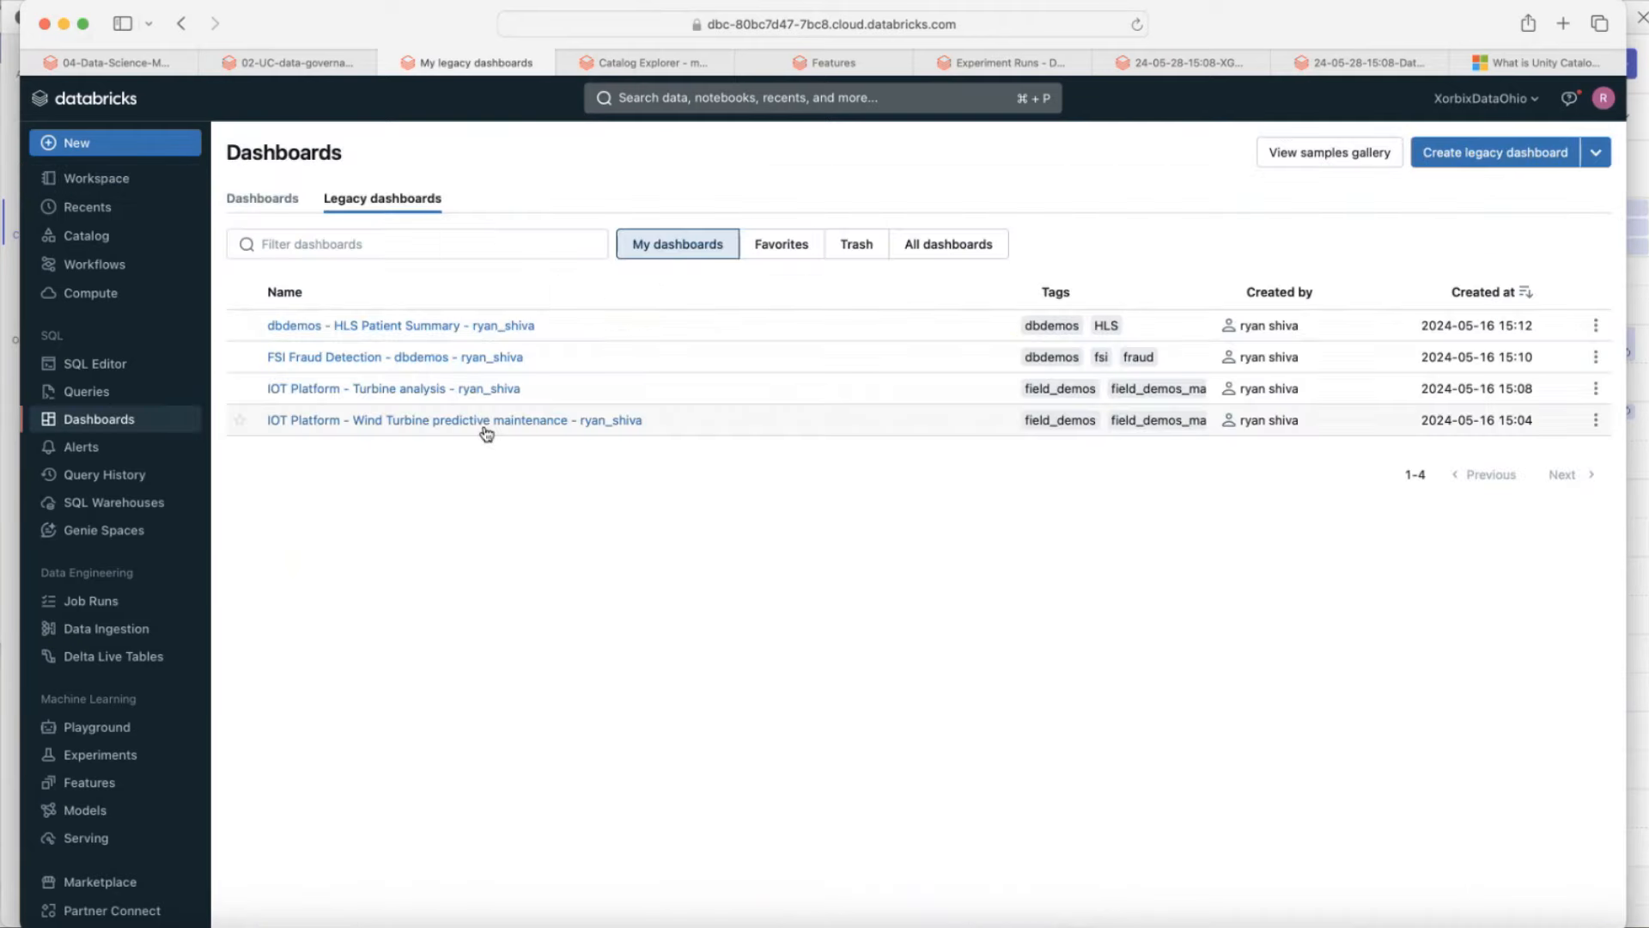
pyautogui.click(484, 424)
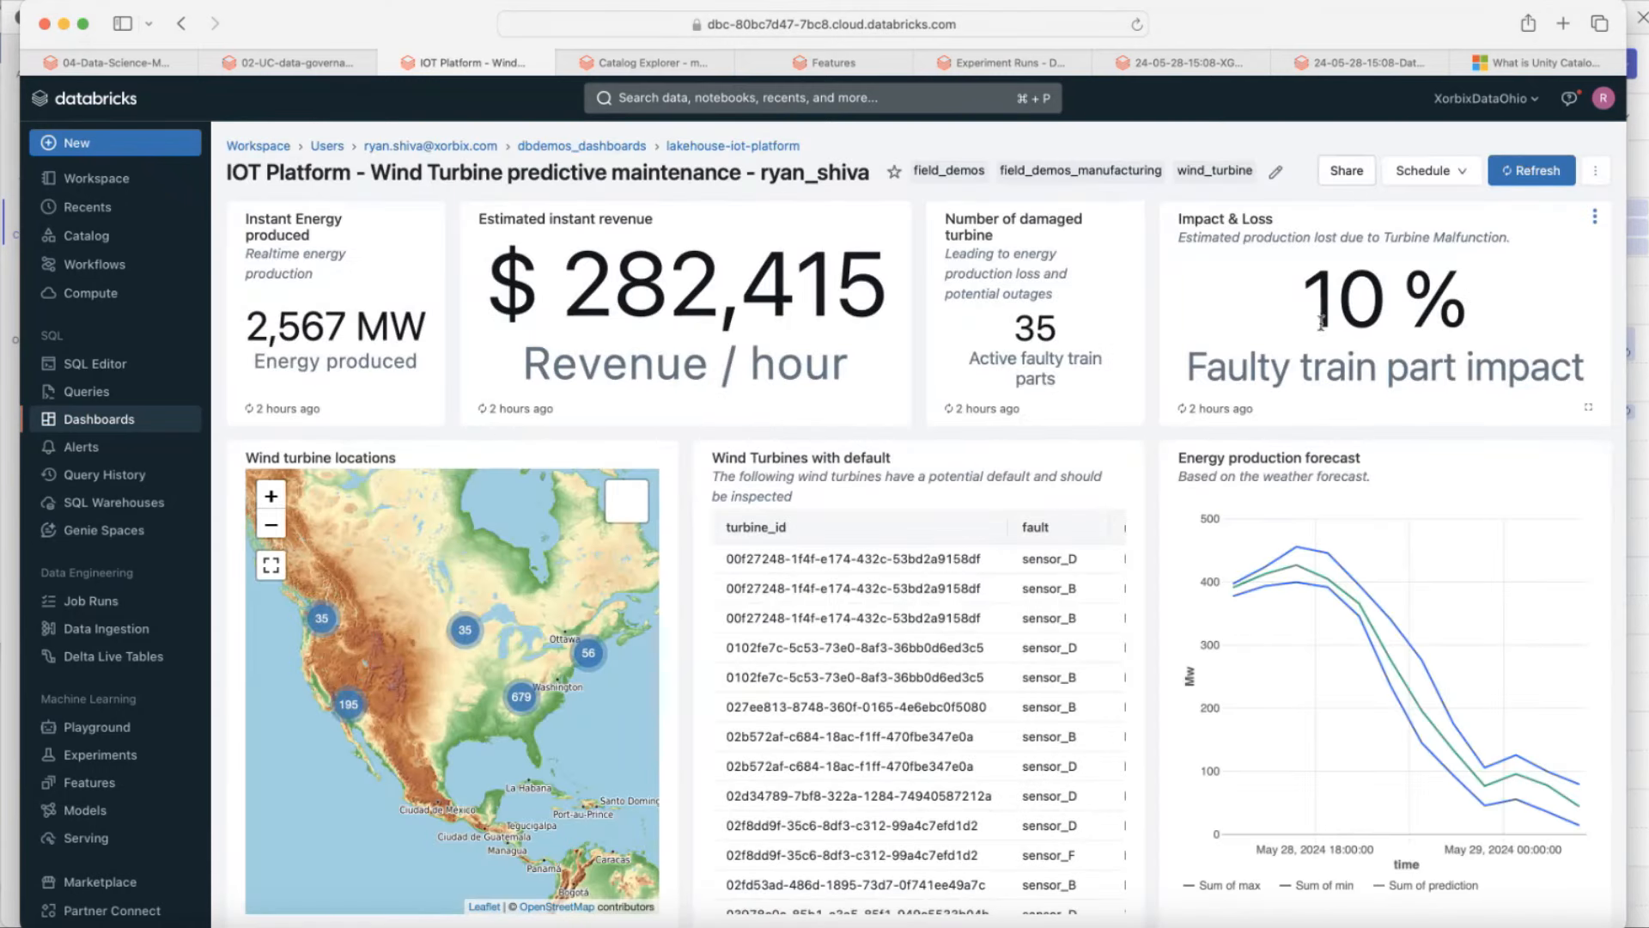
pyautogui.moveTo(1318, 326); pyautogui.dragTo(1551, 326)
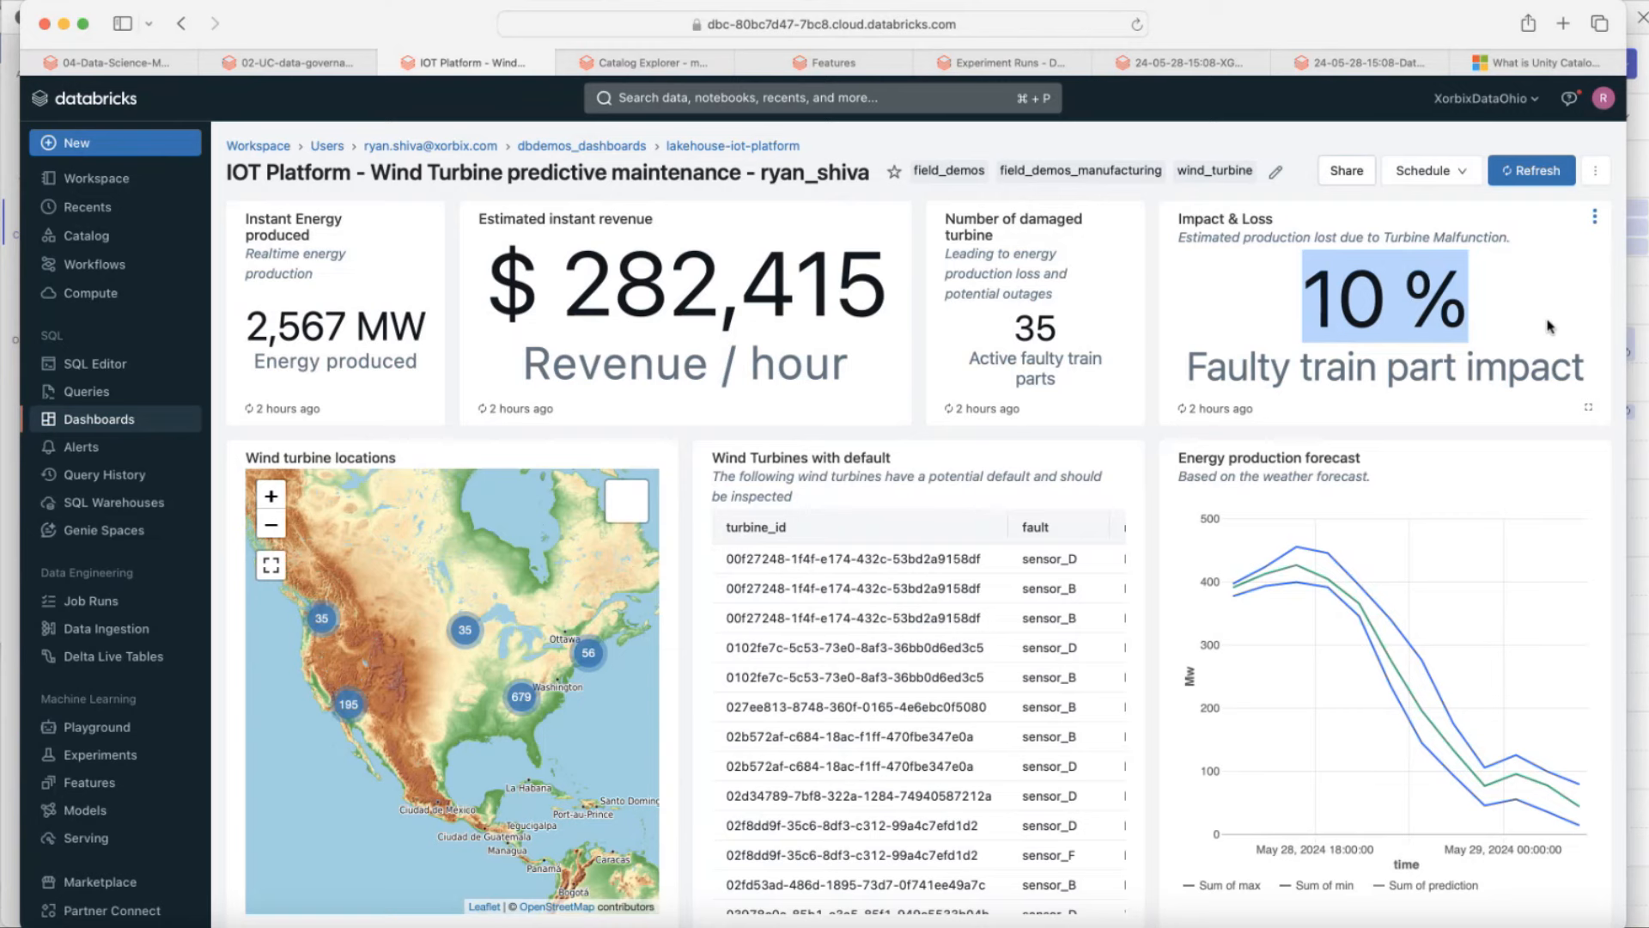
pyautogui.doubleClick(1042, 314)
pyautogui.scroll(-5, 1042, 311)
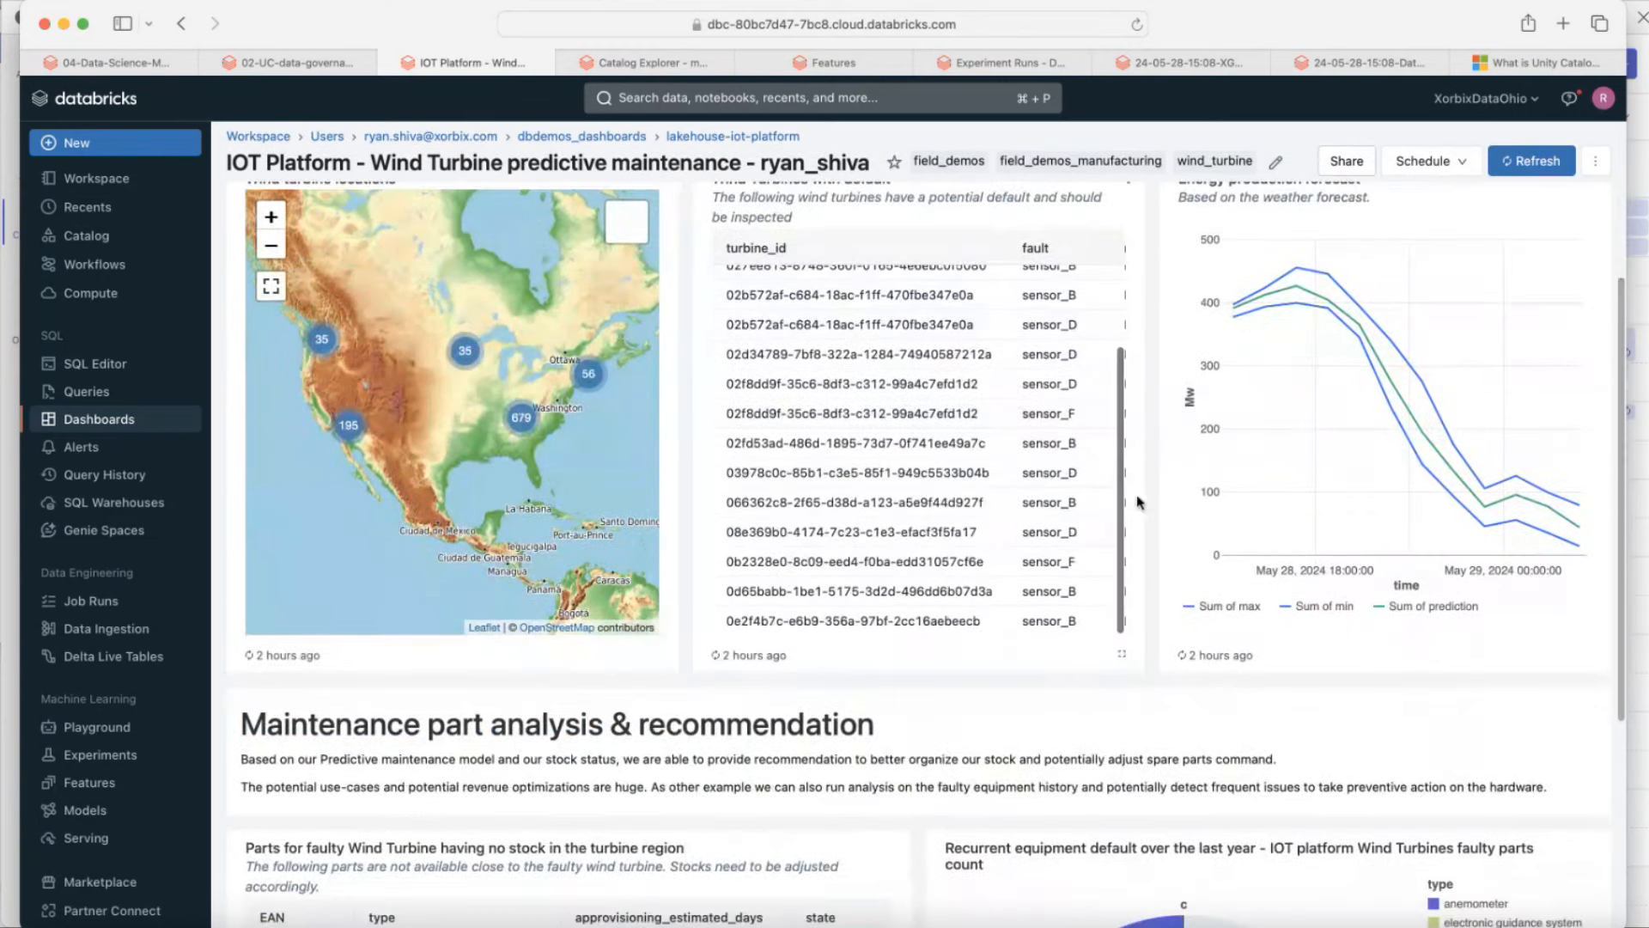
pyautogui.scroll(-4, 1151, 521)
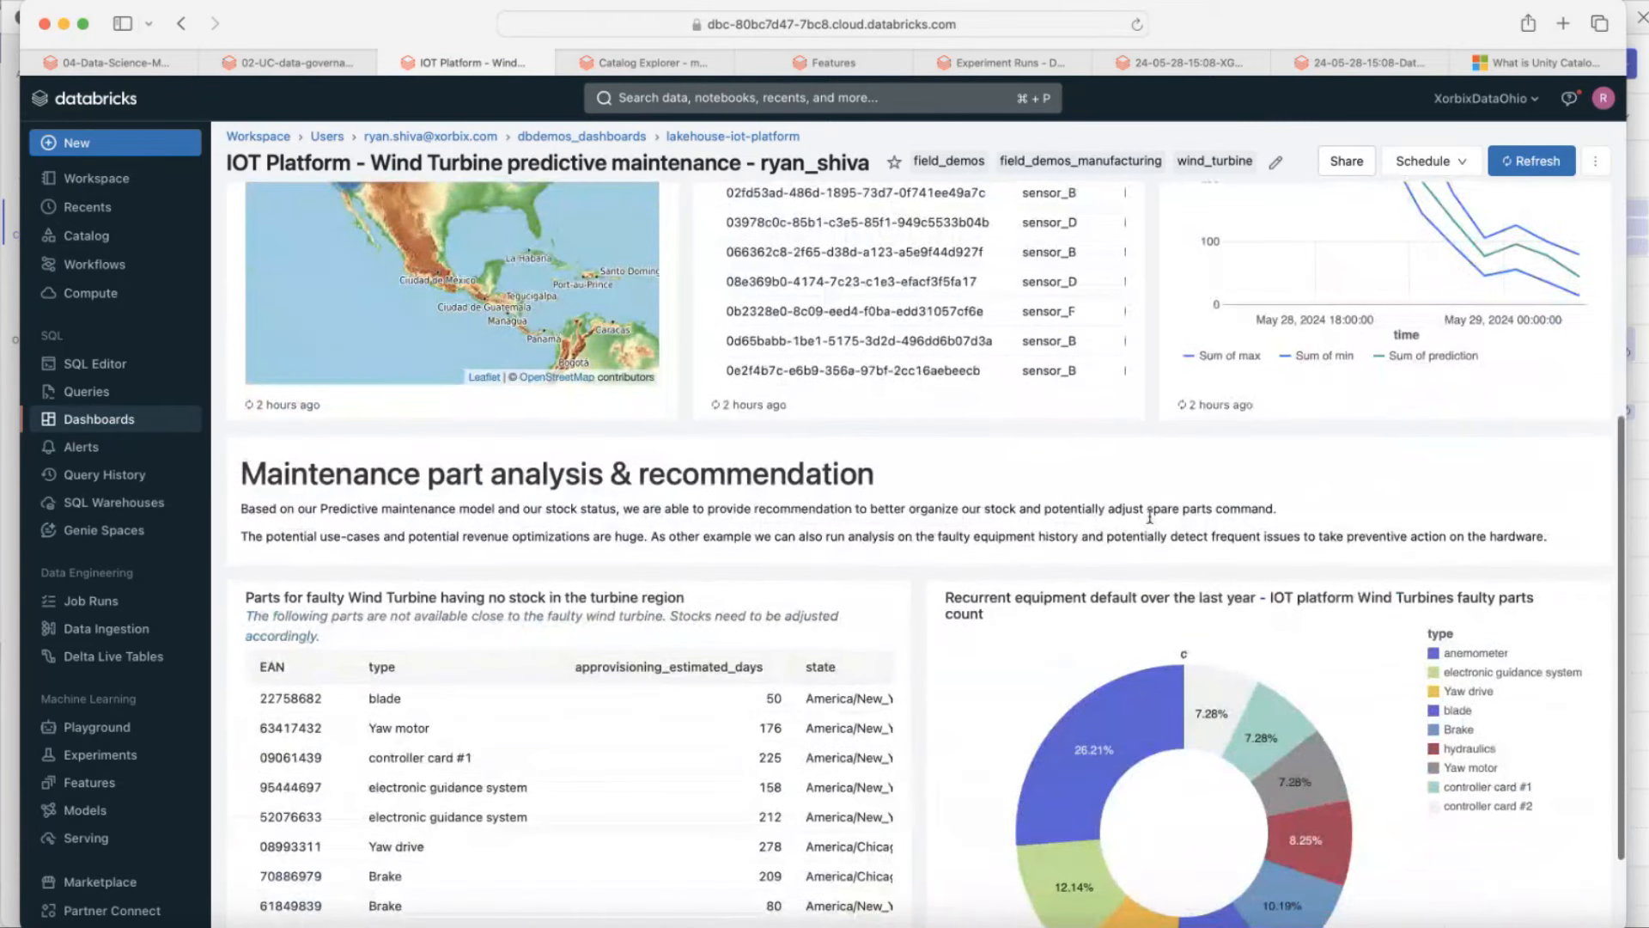
pyautogui.scroll(-2, 1151, 515)
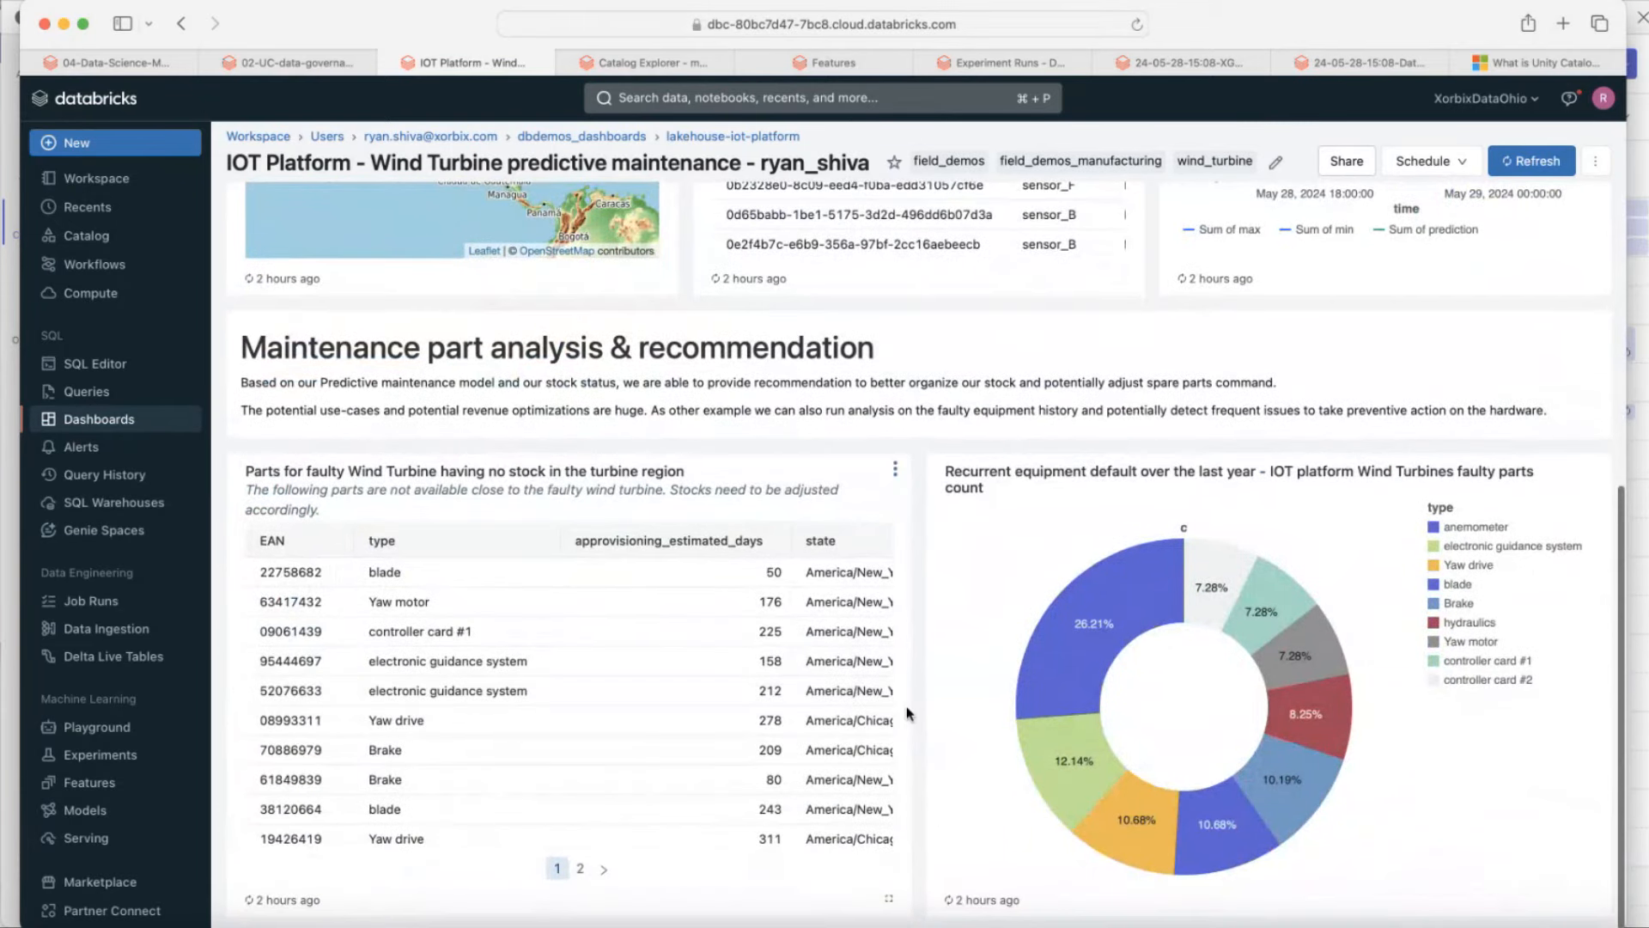